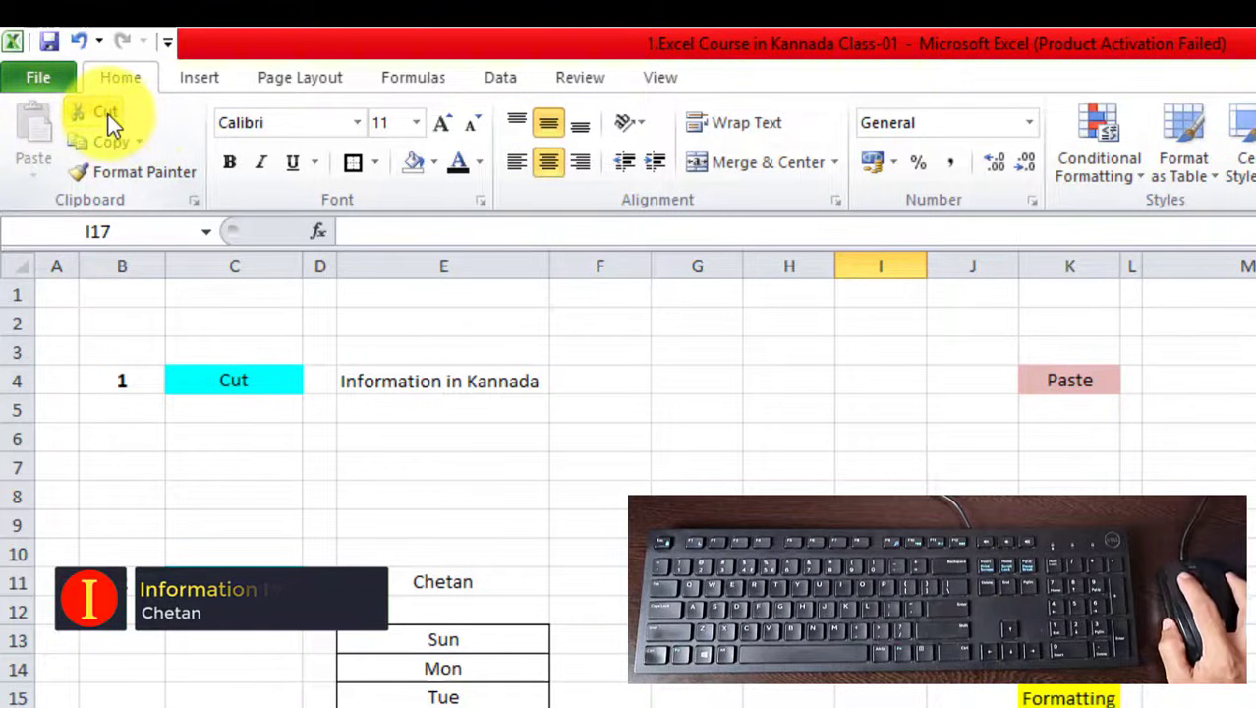
Cut "Information in Kannada" from cell E4 and paste it into cell M4, next to the Paste label
click(323, 468)
click(260, 383)
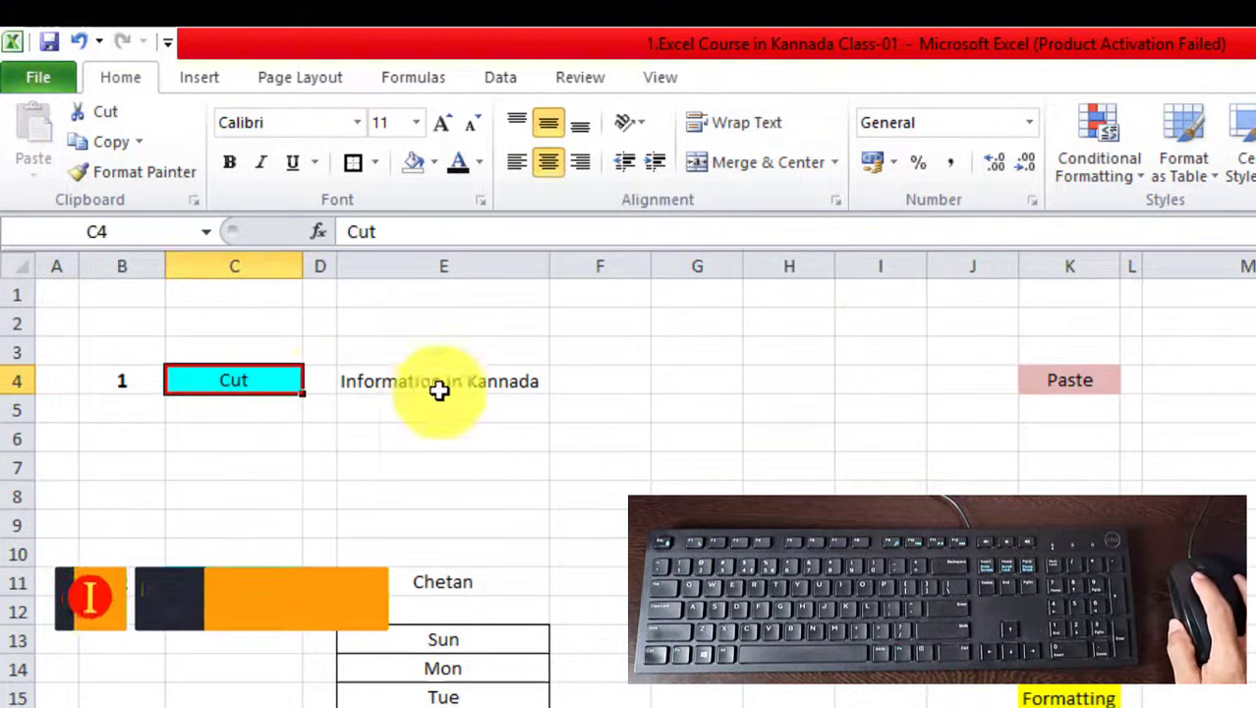
click(435, 385)
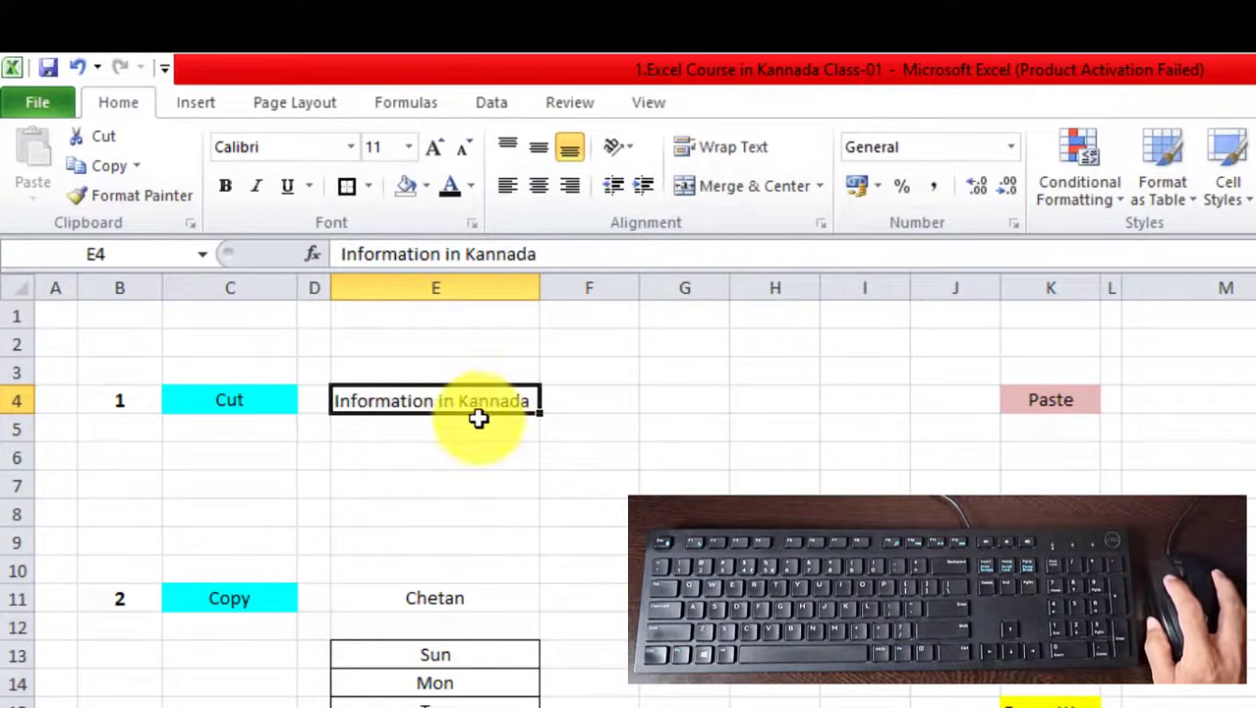
click(110, 139)
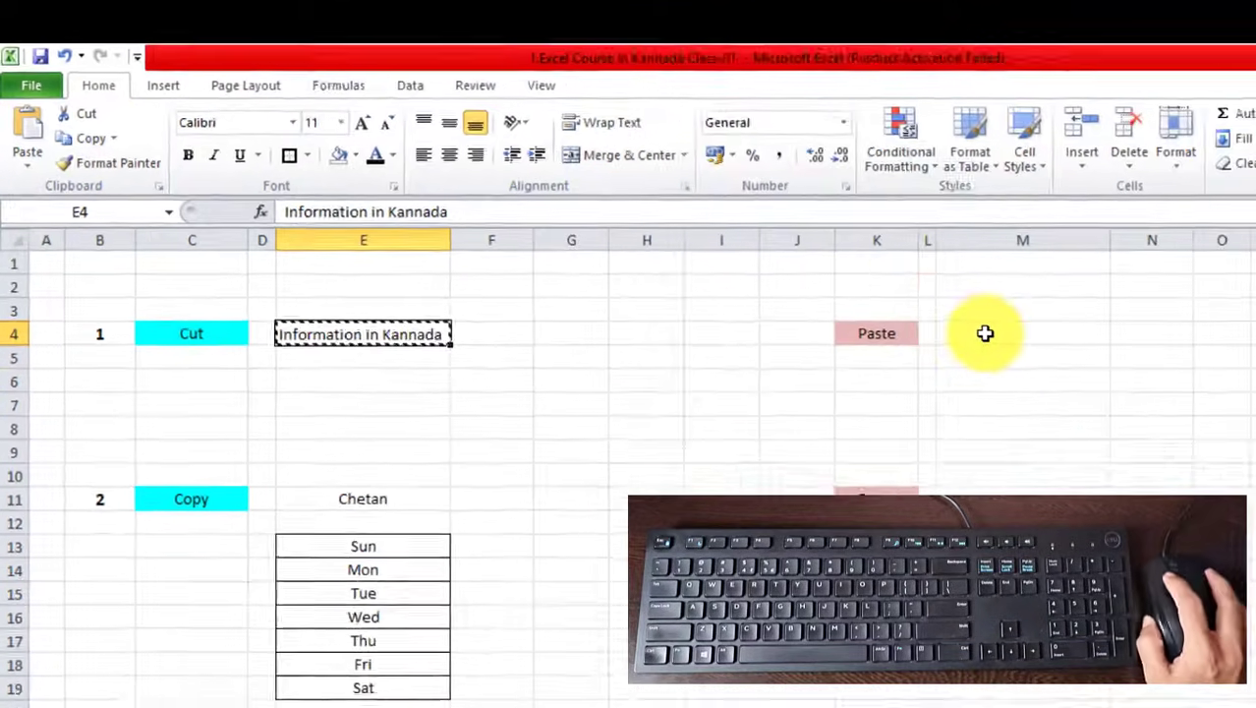
click(984, 333)
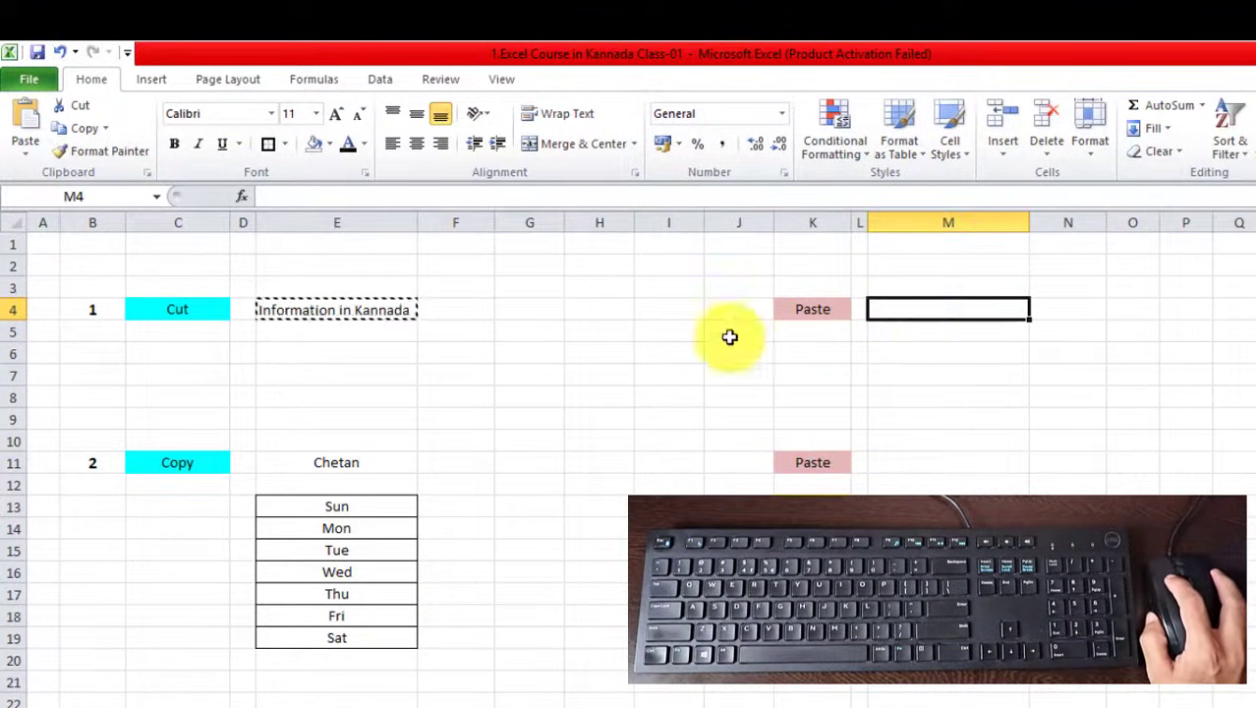
click(26, 147)
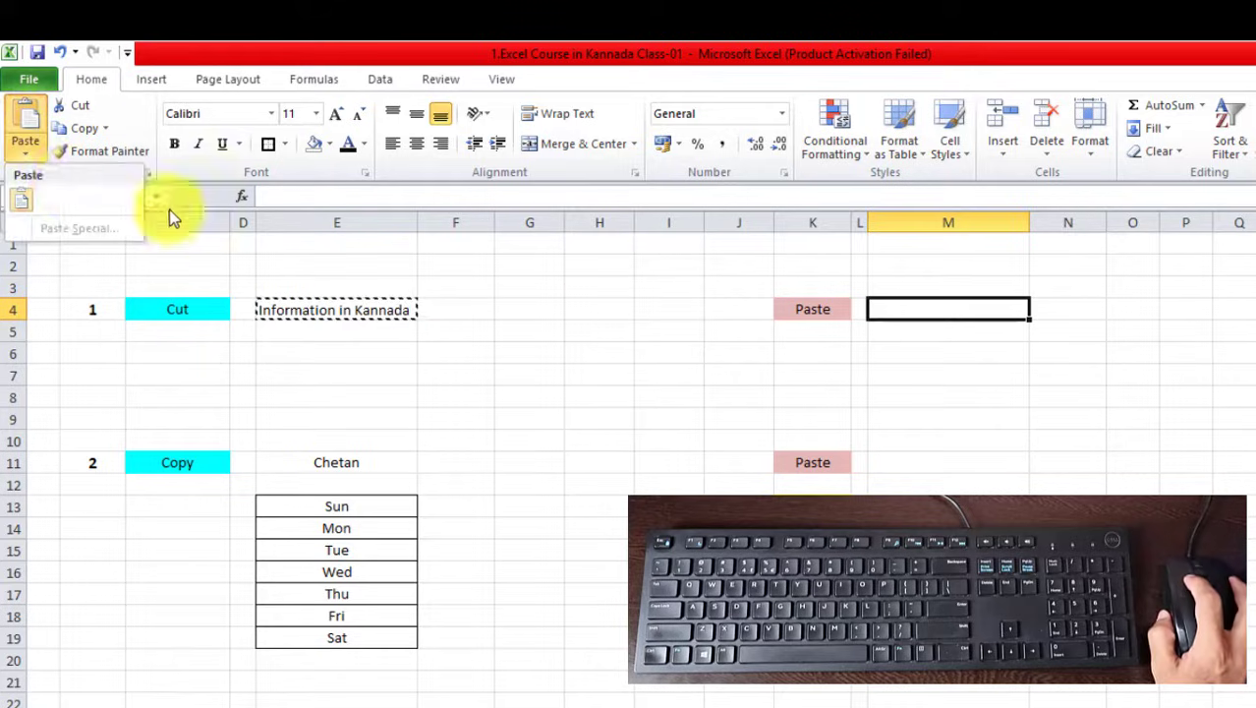
click(27, 132)
click(903, 375)
click(956, 308)
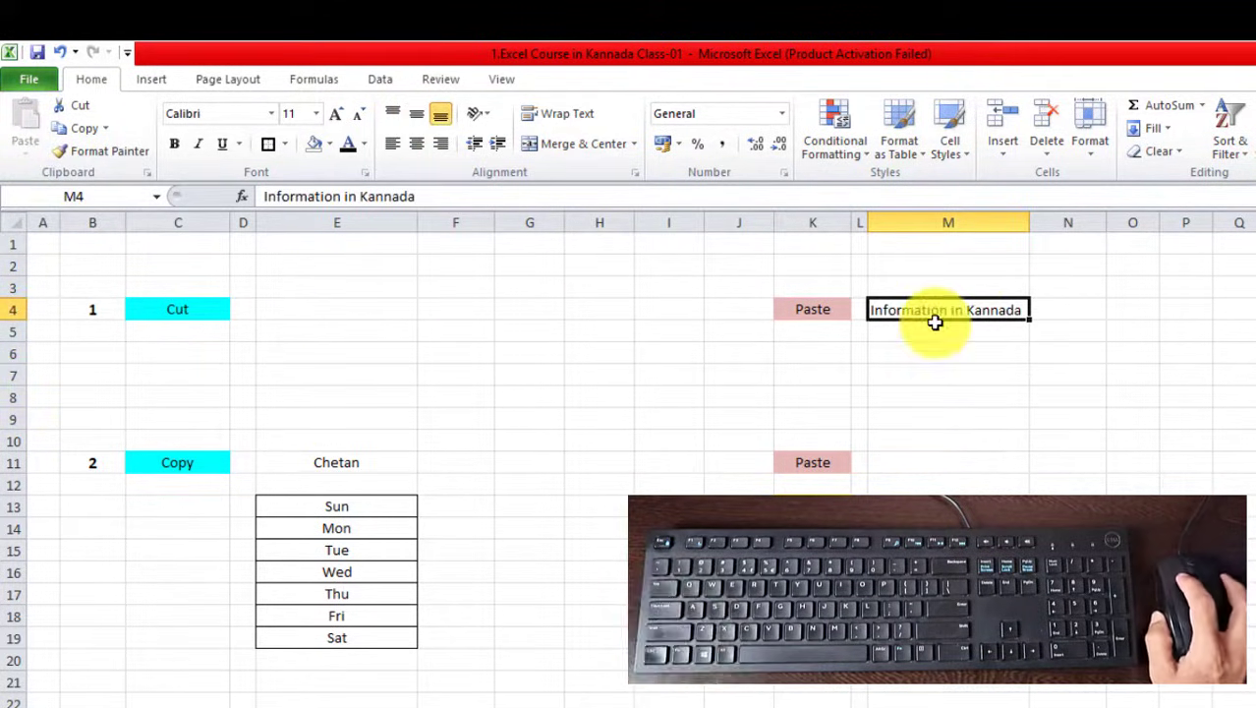
Undo the paste into M4 to restore the text to E4
key(ctrl+z)
click(408, 418)
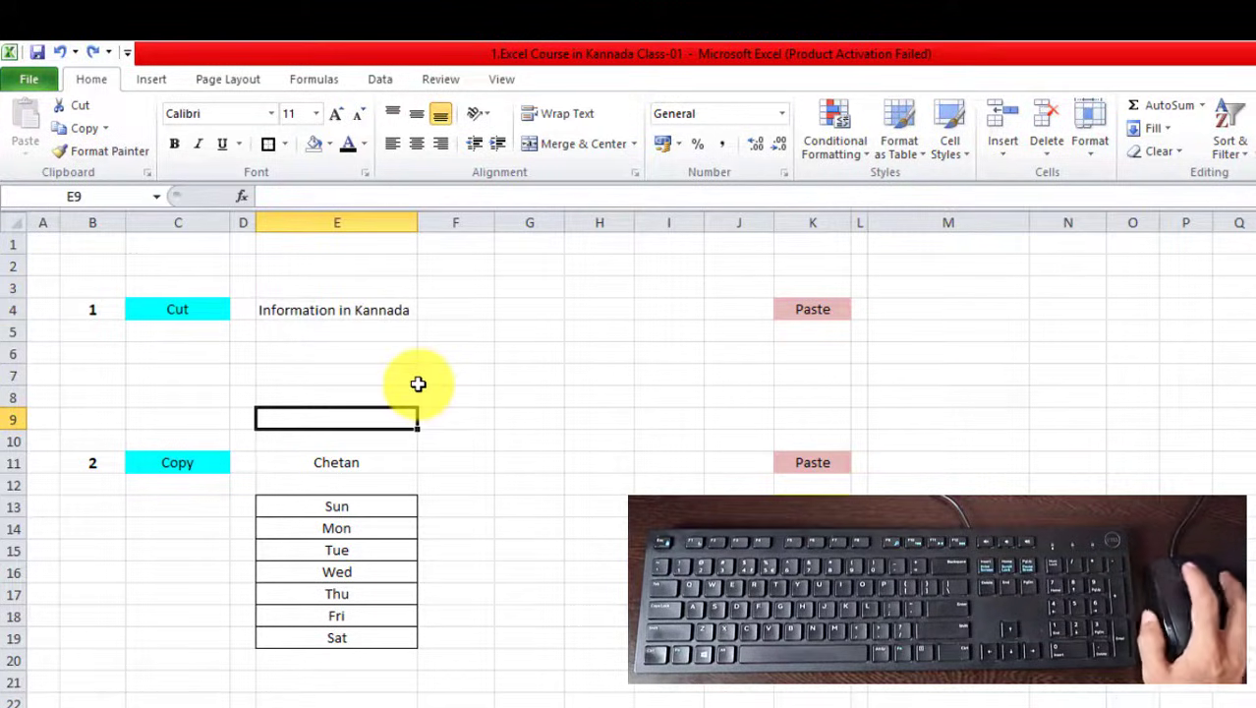
Cut the text in E4 again, move along row 4 and paste it into M4
click(349, 311)
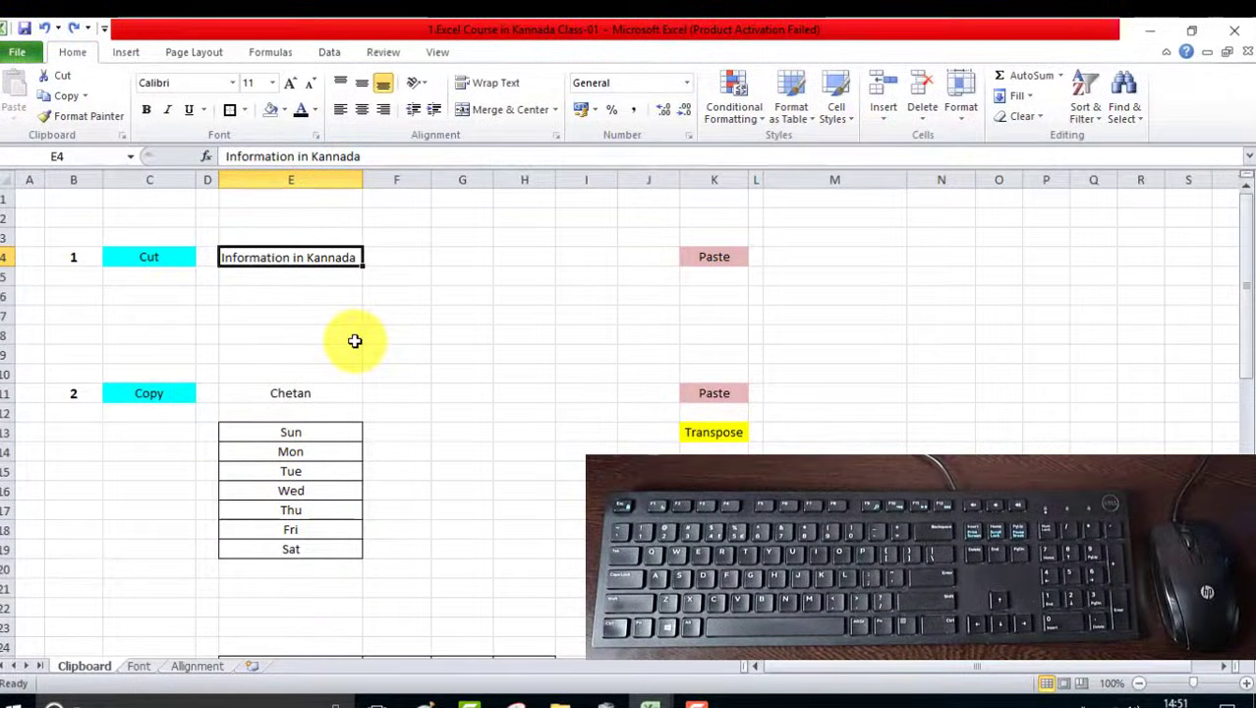
key(ctrl+x)
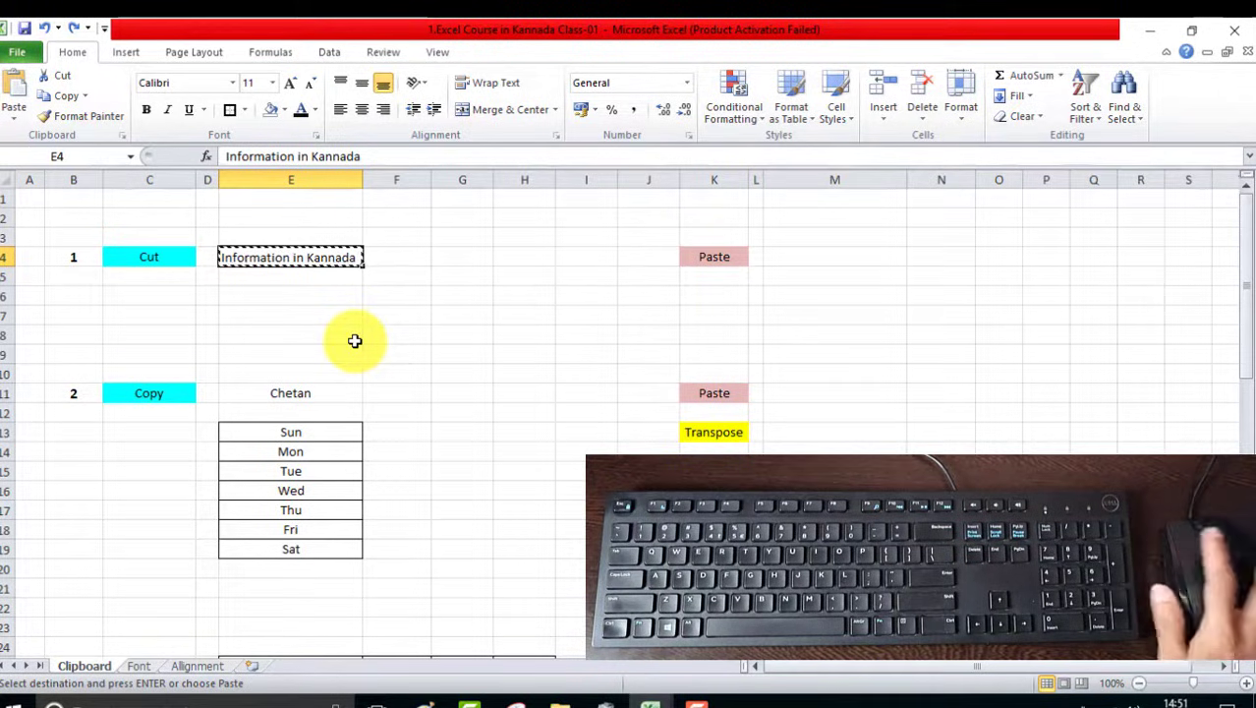
click(818, 255)
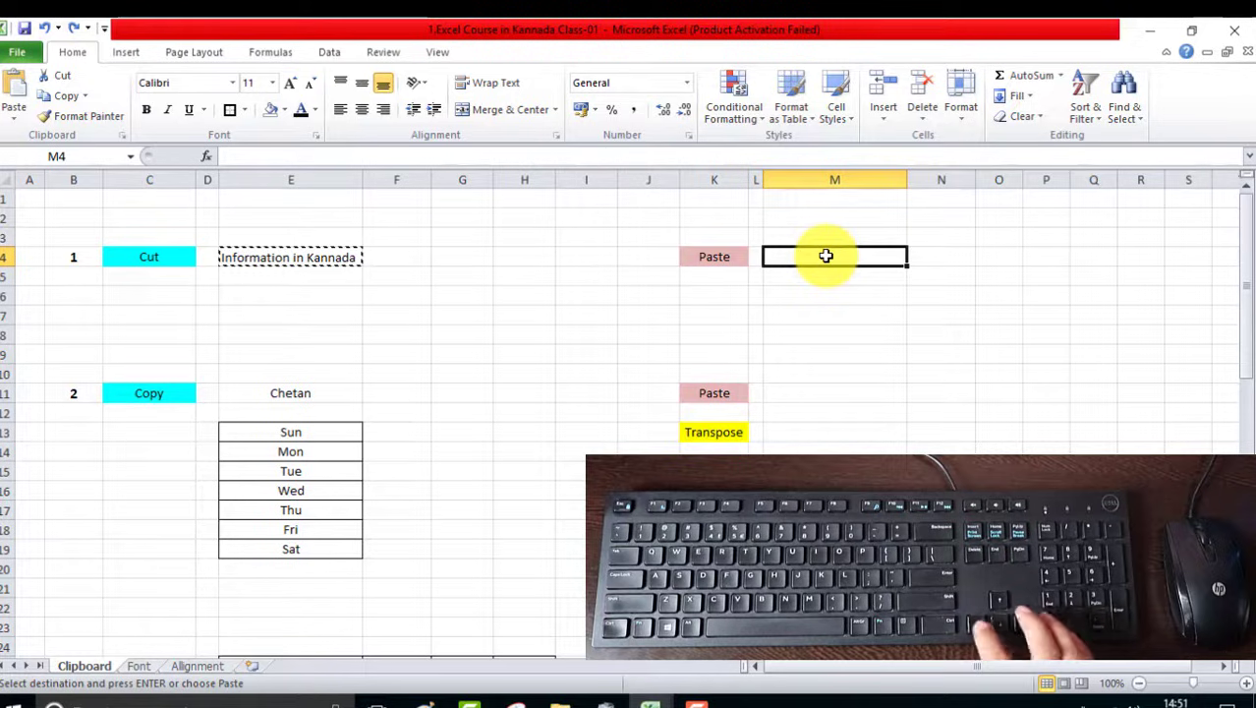
key(Left)
key(Left)
key(Left)
key(Left)
key(Left)
key(Left)
key(Left)
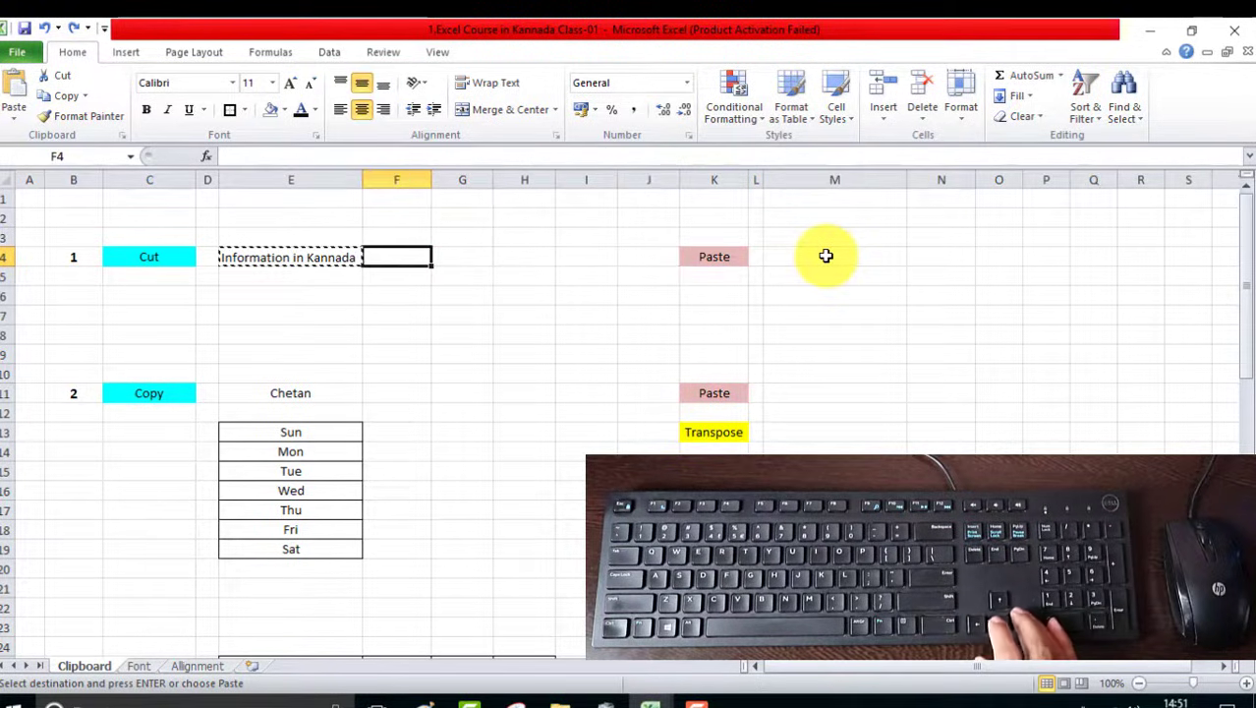
key(Right)
key(Right)
key(Right)
key(Right)
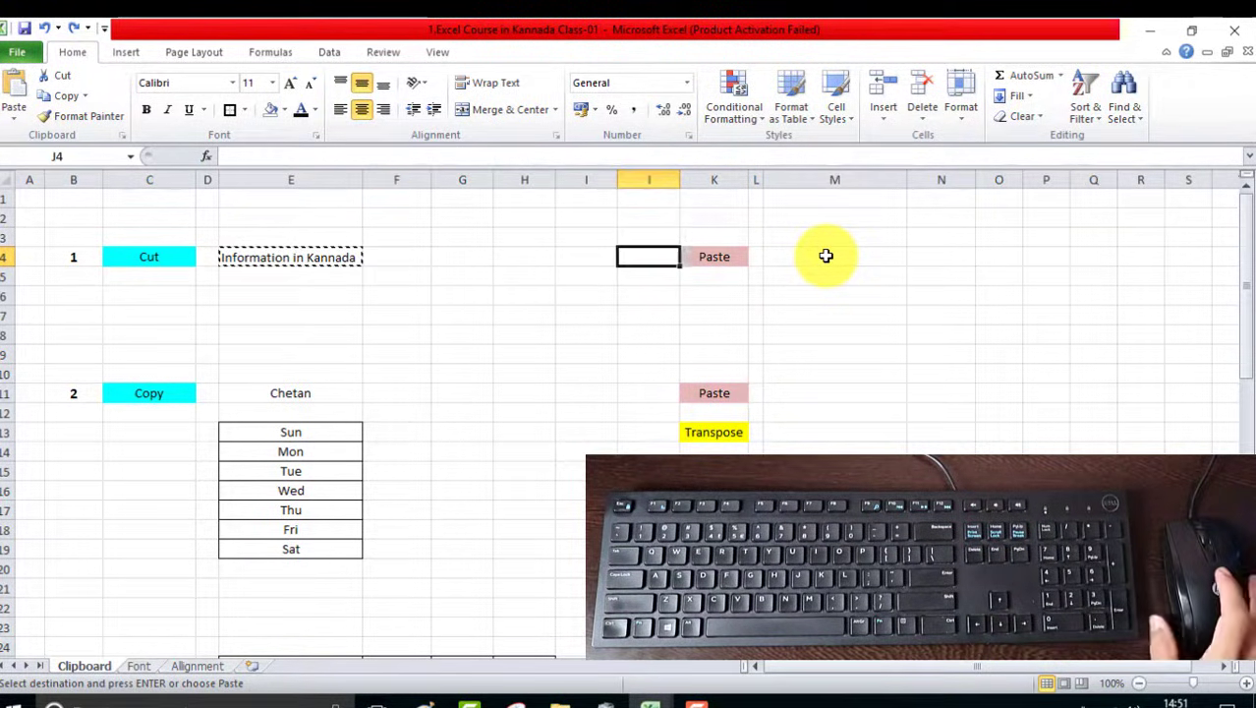
click(826, 255)
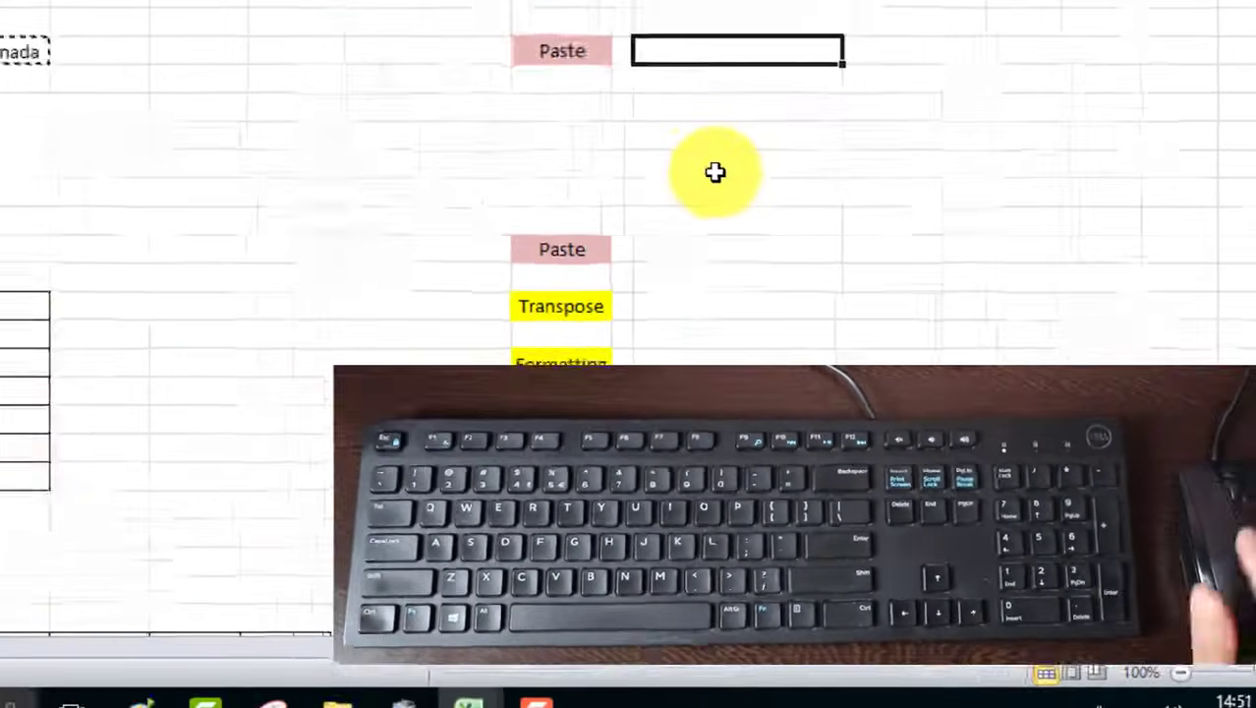
key(ctrl+v)
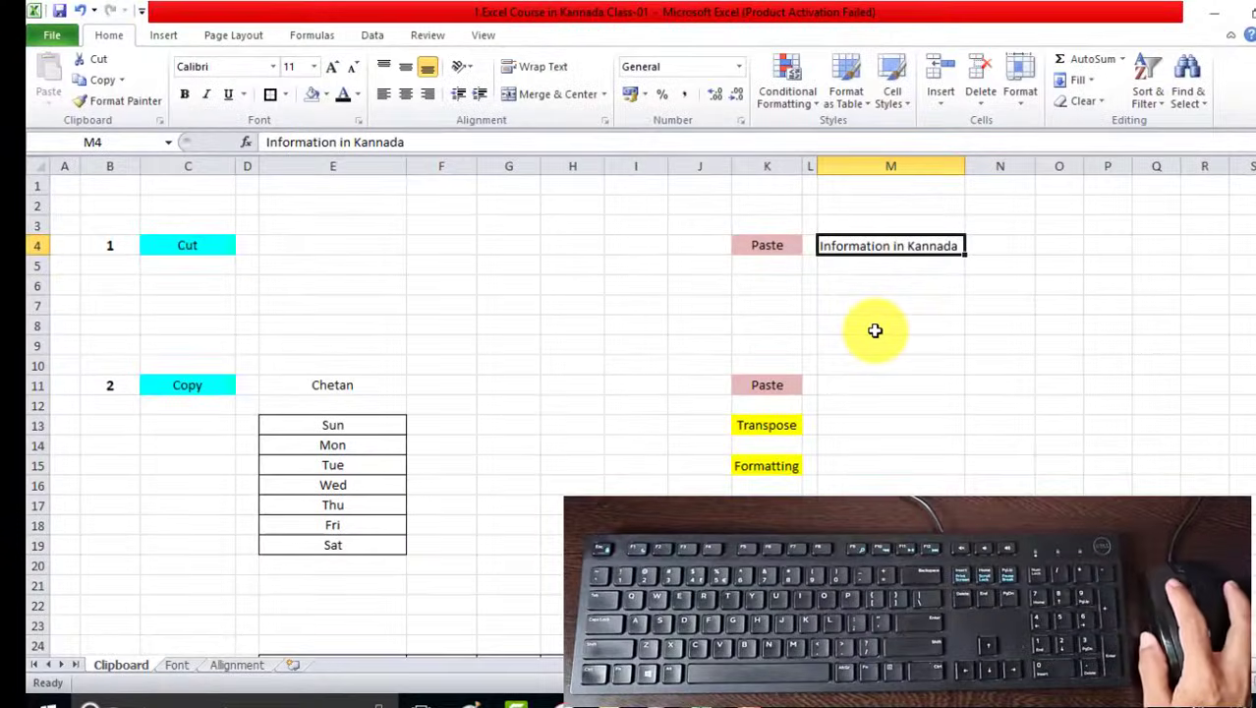
Check the source cell E4 and the destination M4, and undo the second cut and paste
click(331, 245)
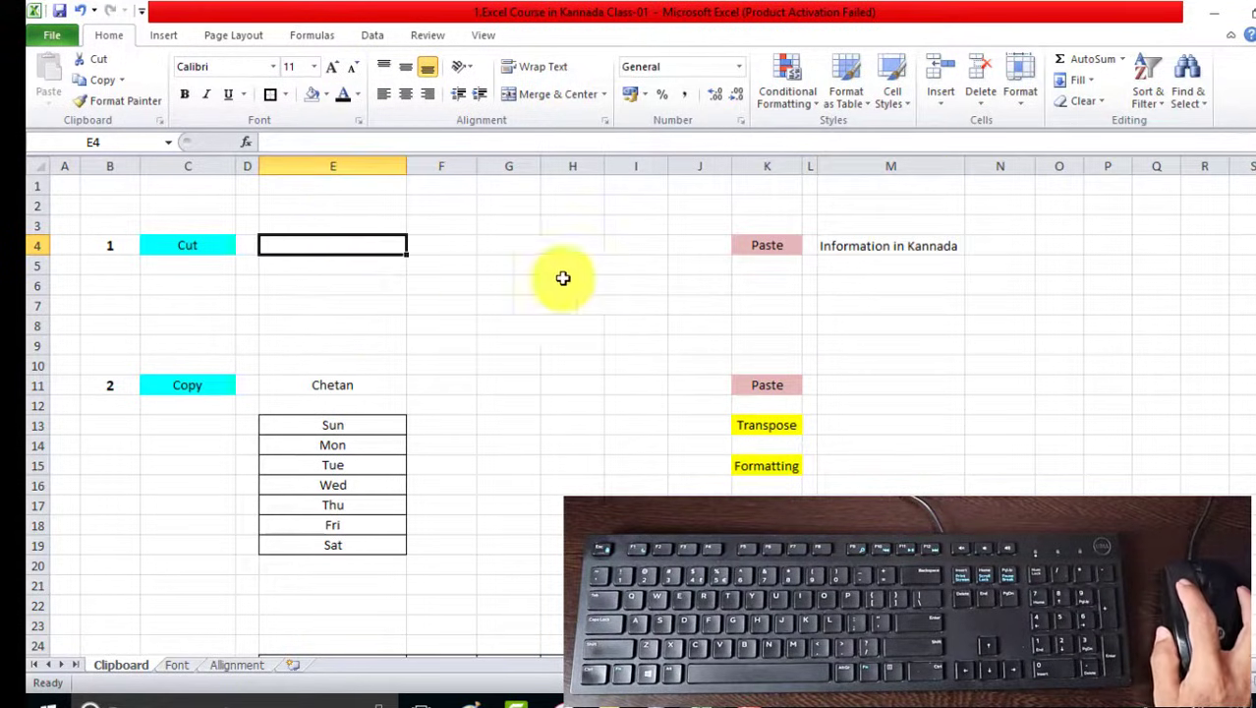
click(891, 247)
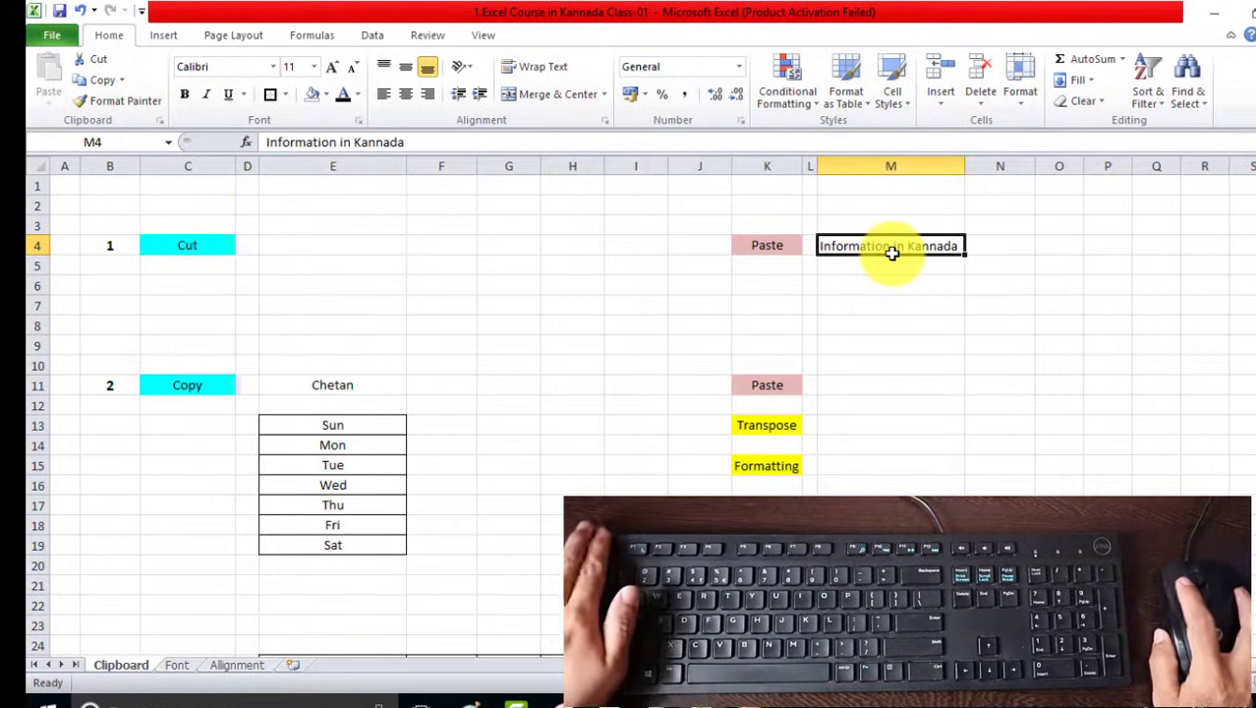
key(ctrl+z)
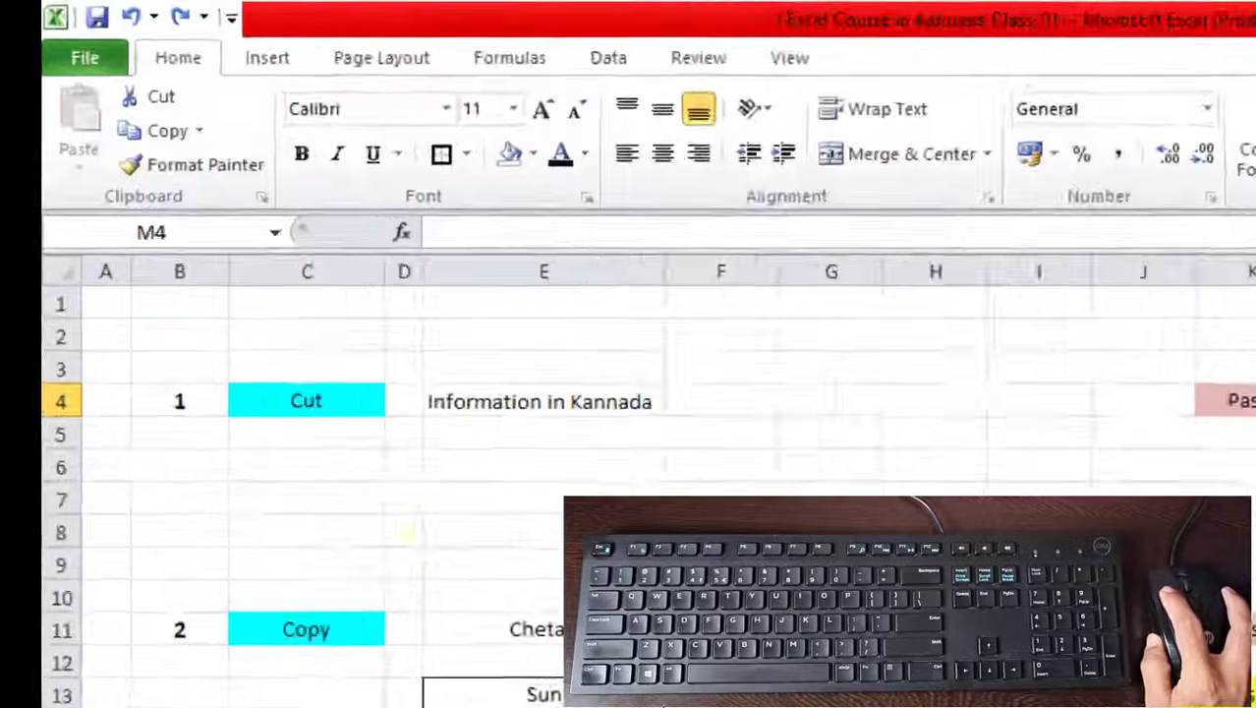
Copy the name in cell E11 into M11 beside the Paste label and end copy mode
click(295, 345)
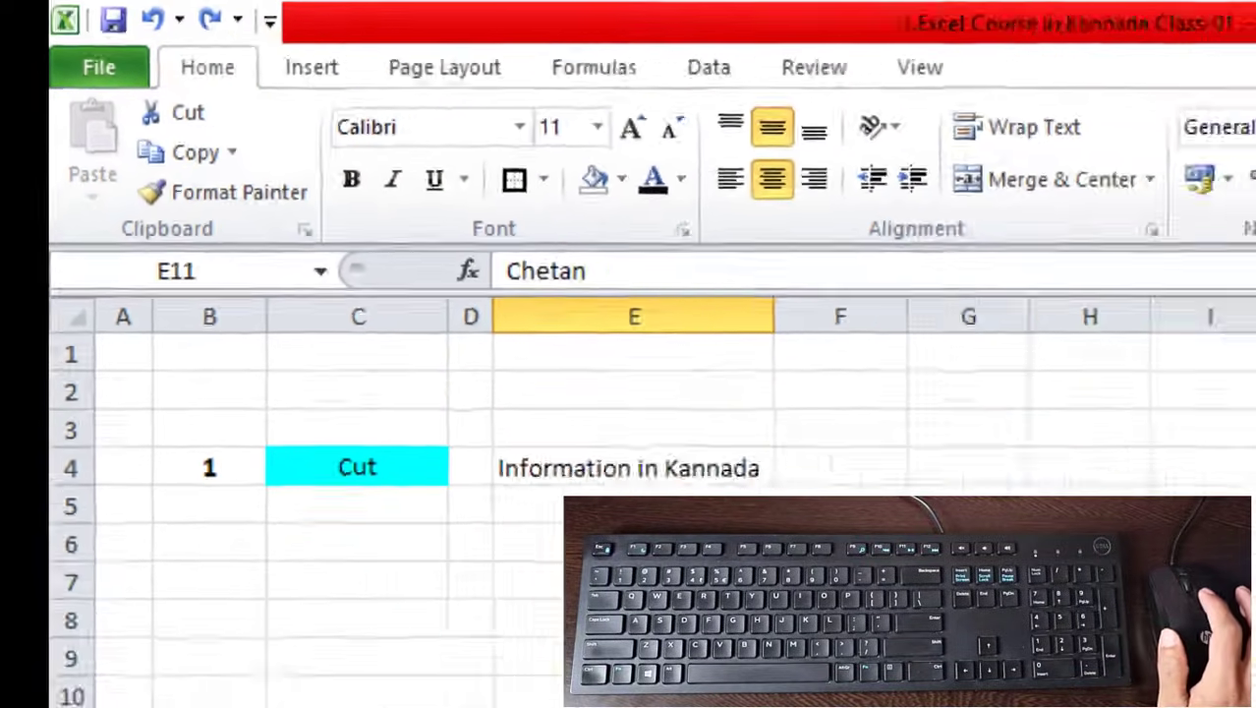
scroll(406, 460, down, 1)
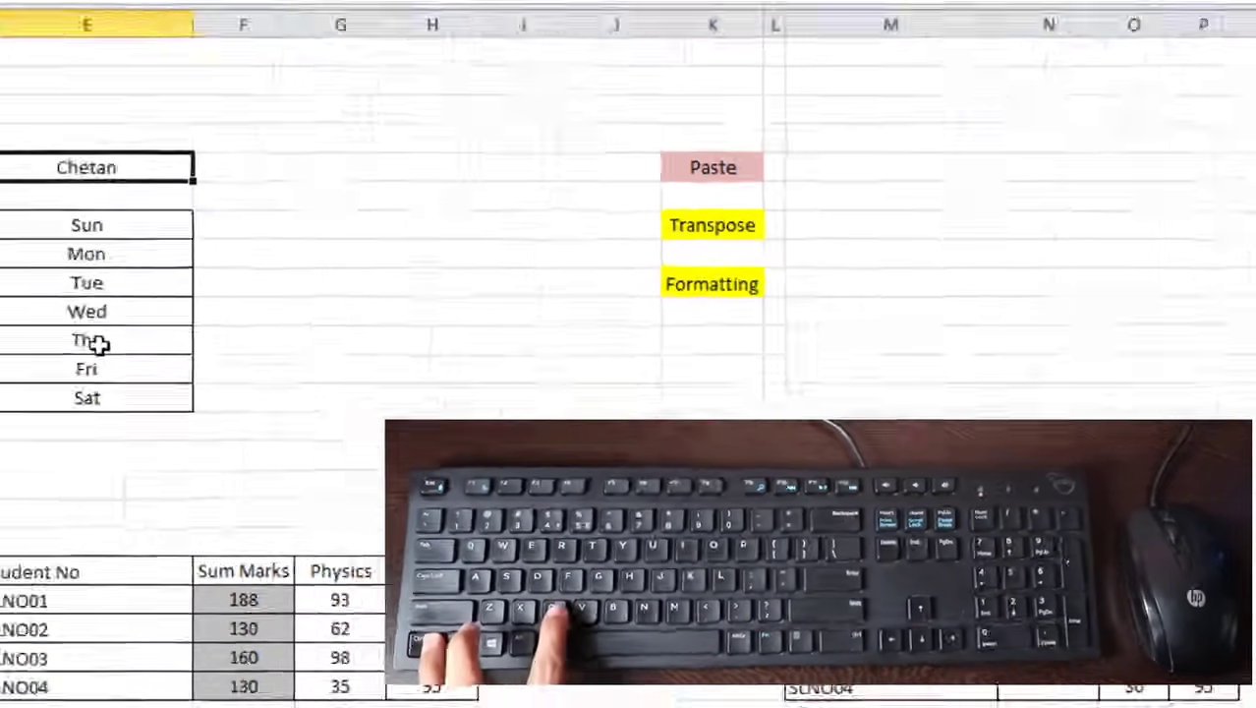
key(ctrl+c)
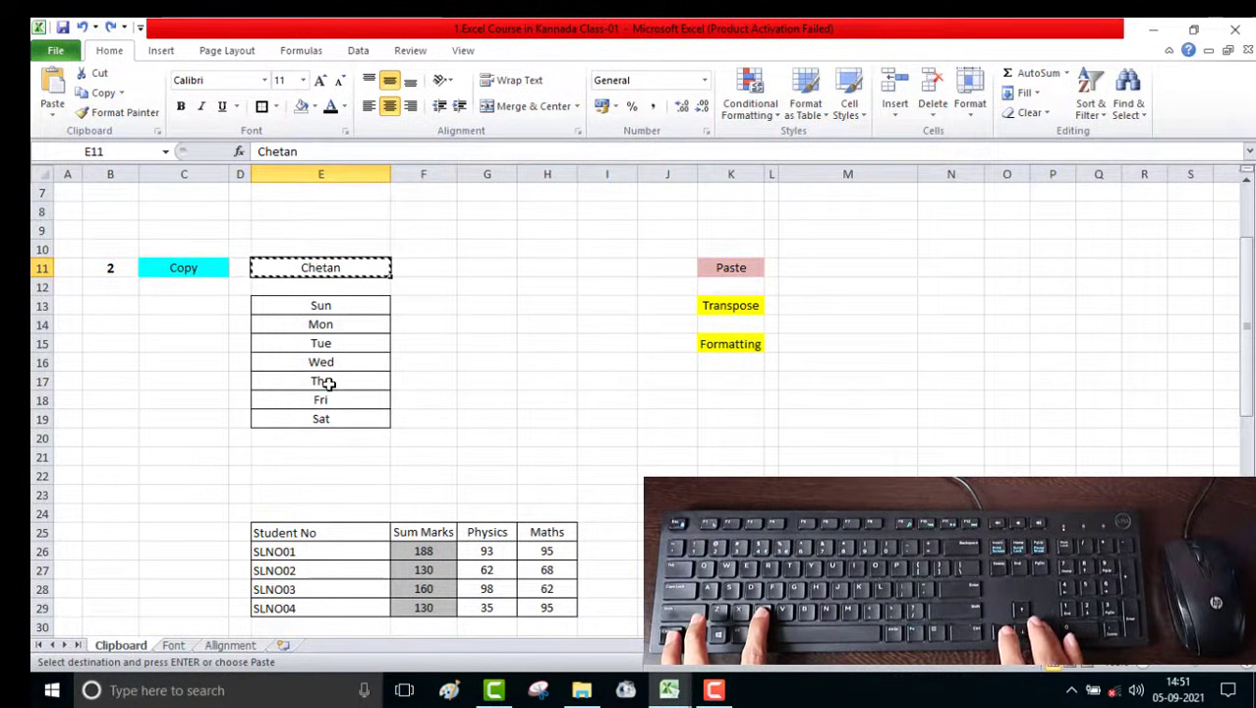
key(Right)
key(Right)
key(Right)
key(Right)
key(Right)
key(Right)
key(Right)
key(Right)
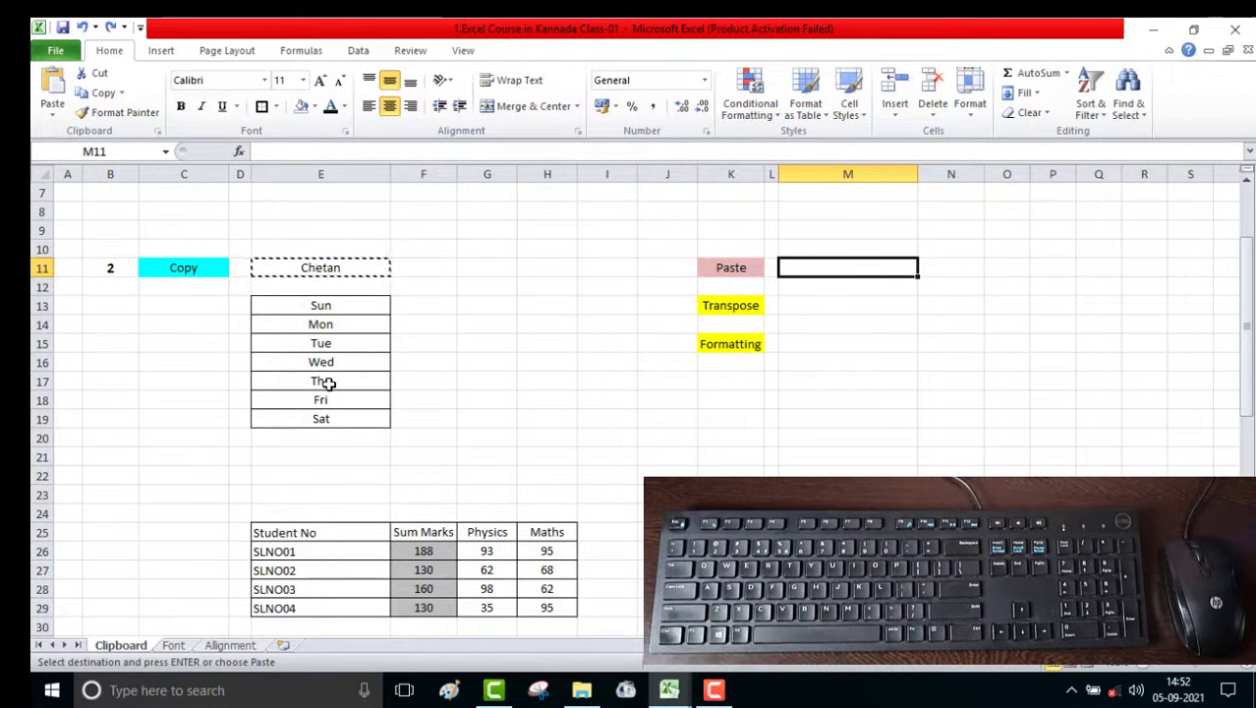
key(ctrl+v)
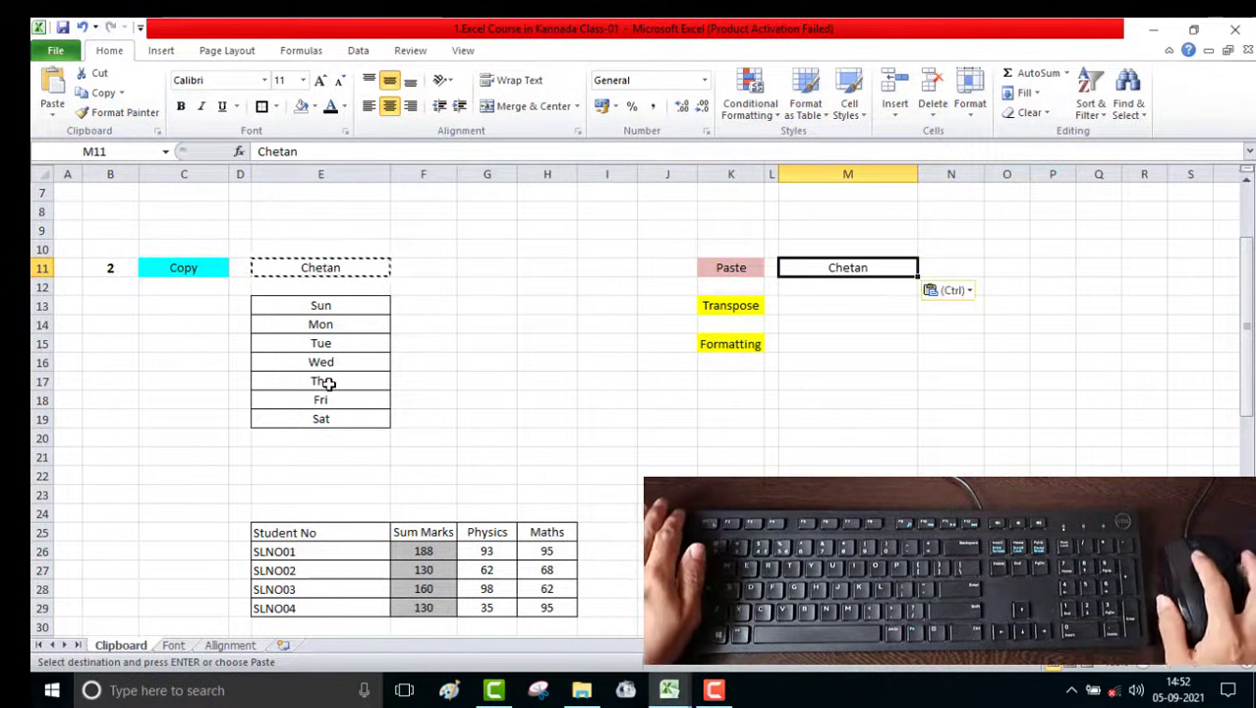
key(Down)
key(Down)
key(Escape)
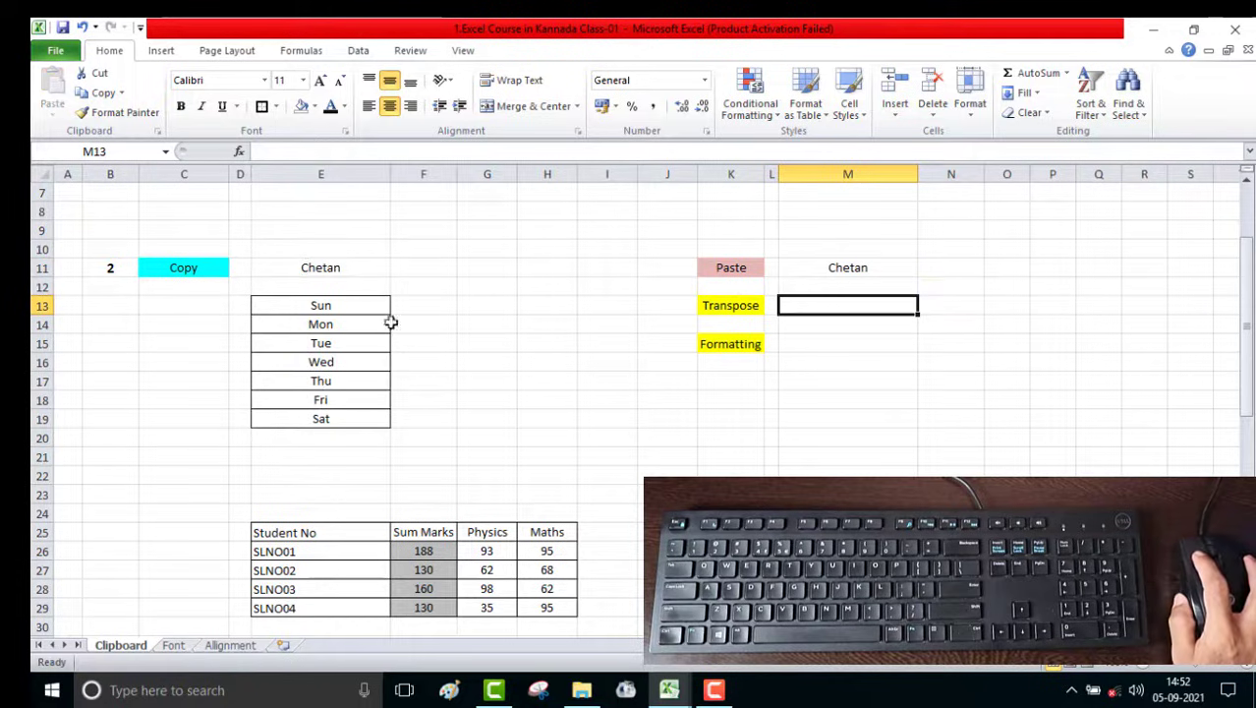
Compare the original entry in E11 with its copy in M11
click(319, 274)
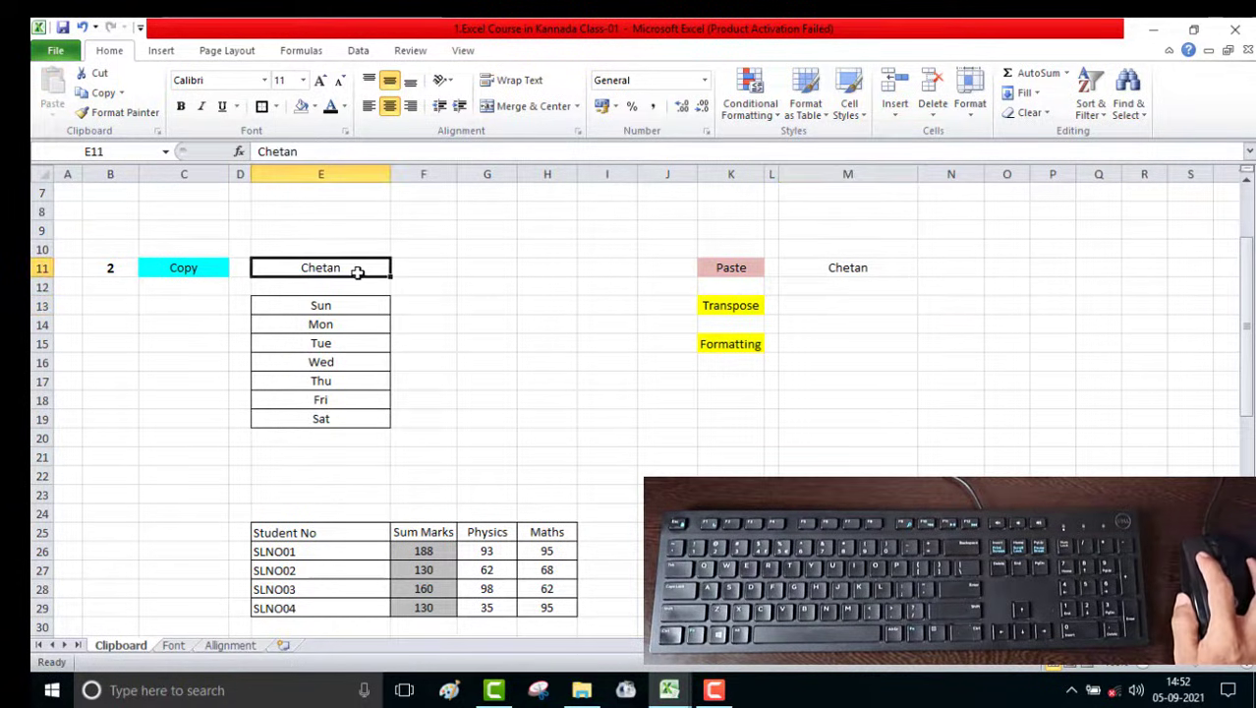
click(853, 271)
click(321, 276)
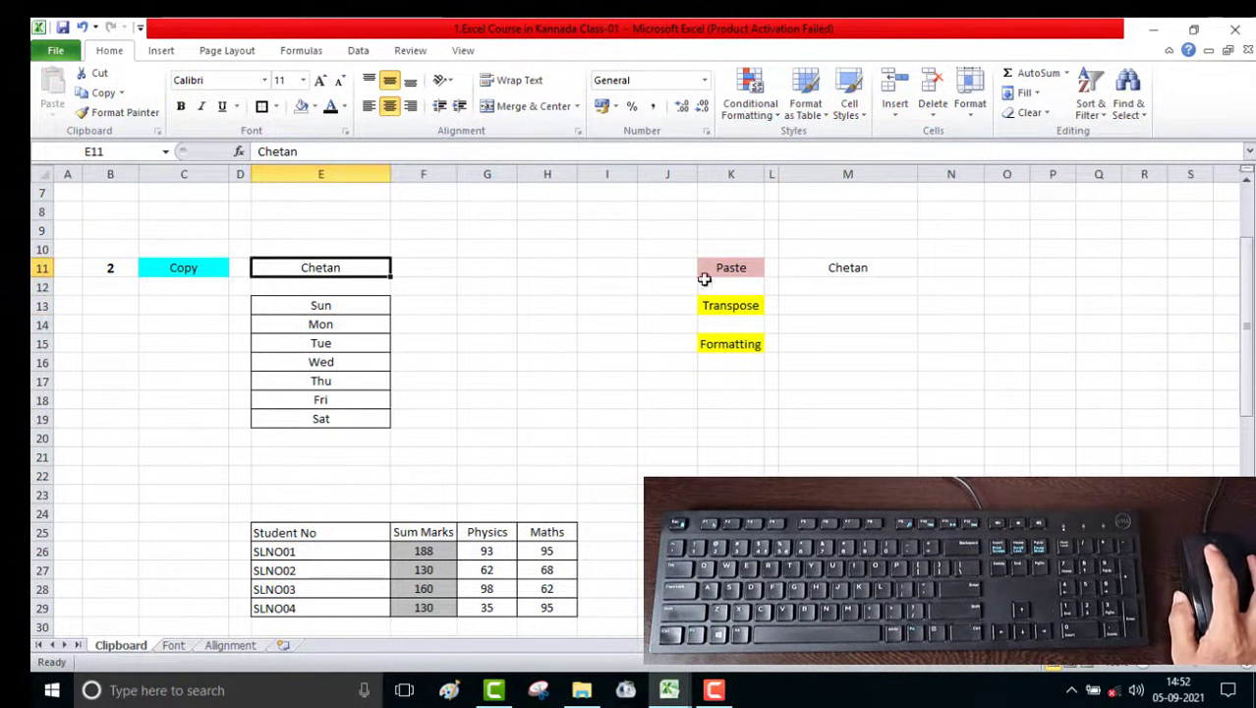
click(849, 268)
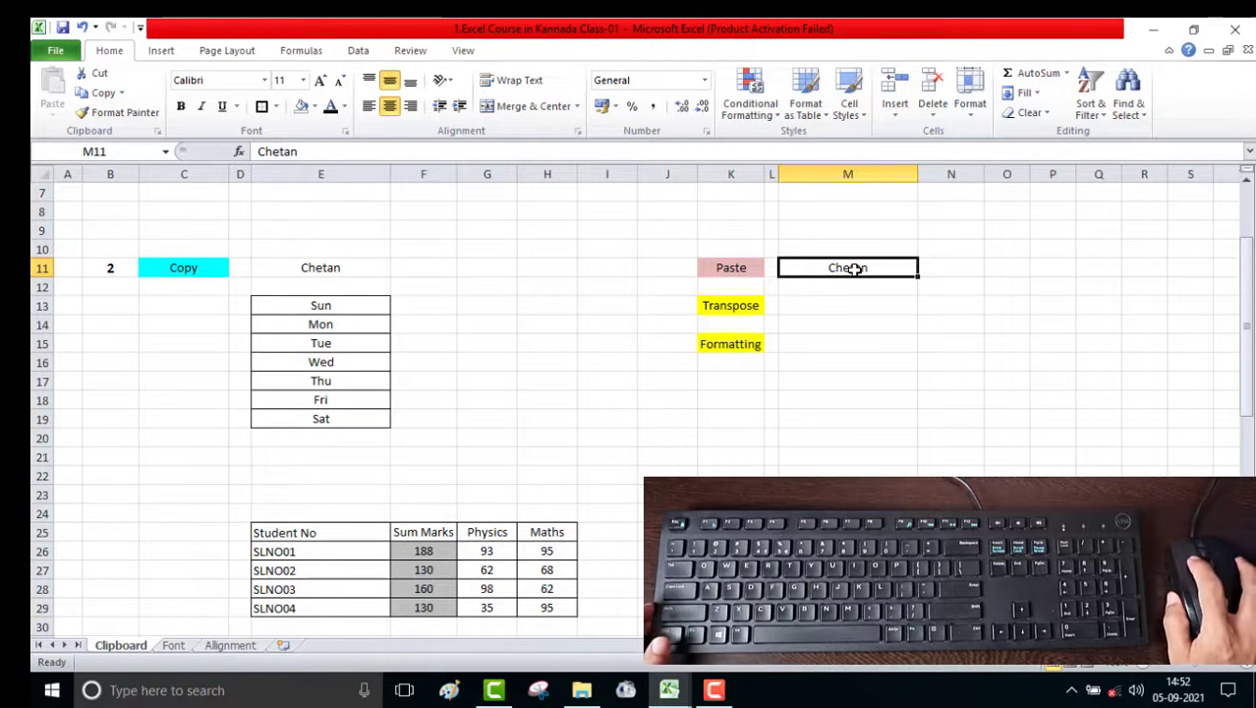
Select the weekday list from Sun to Sat in cells E13:E19 and copy it
click(317, 322)
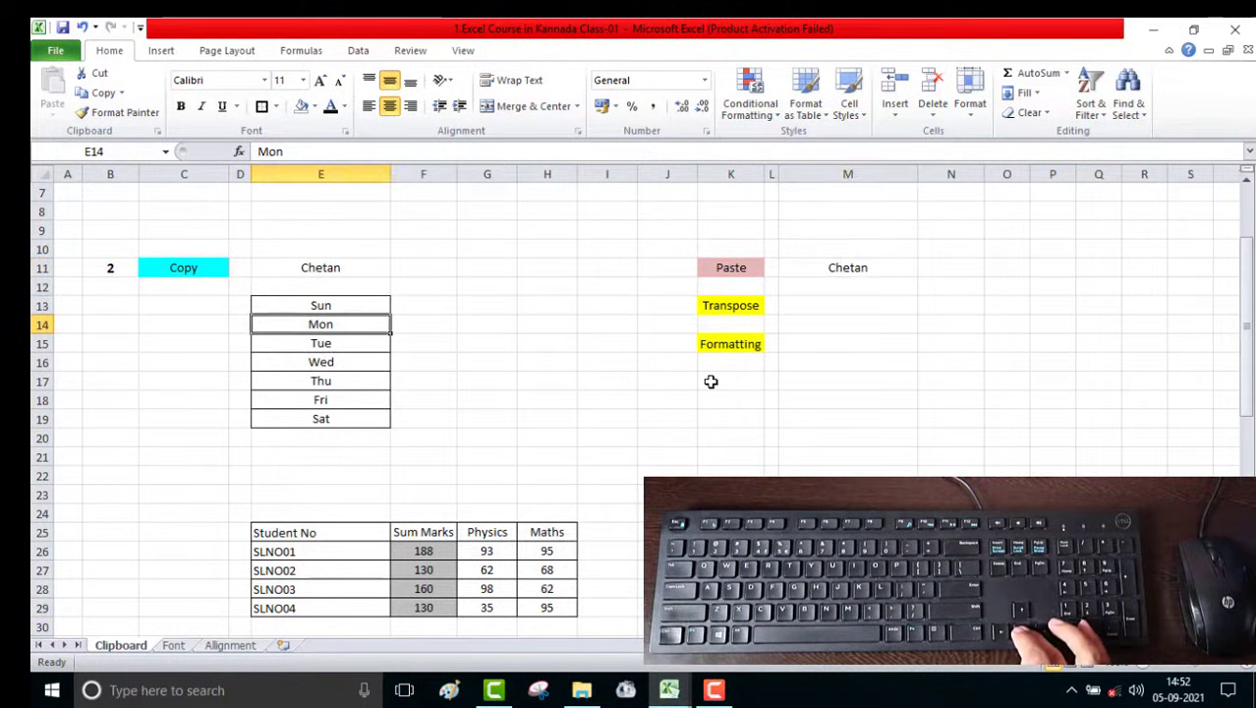
key(Up)
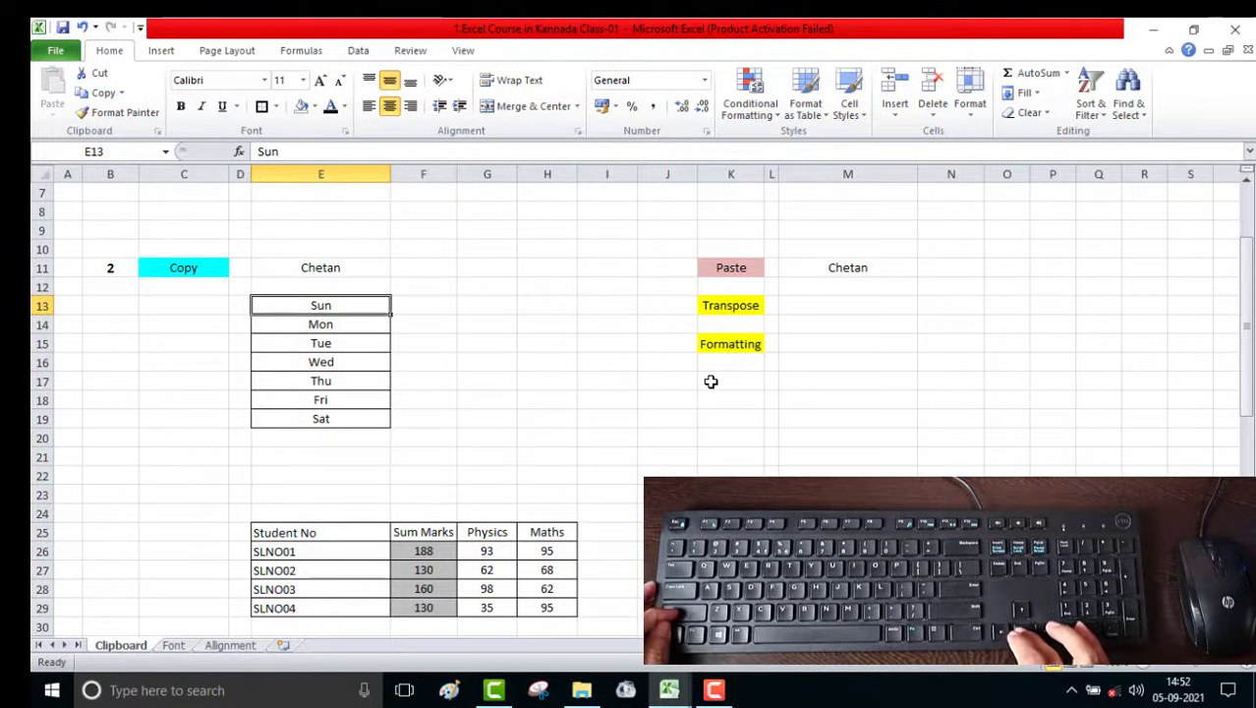
key(Up)
key(Down)
key(shift+Down)
key(shift+Down)
key(shift+Down)
key(shift+Down)
key(shift+Down)
key(shift+Down)
key(shift+Down)
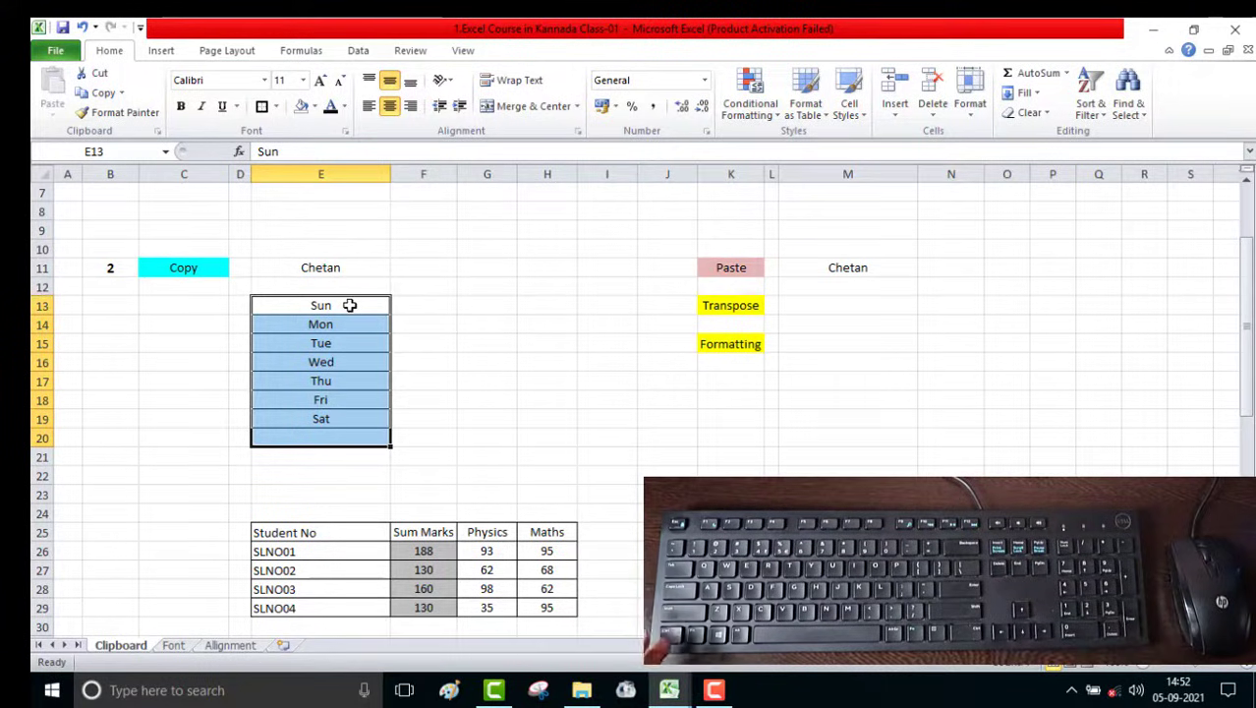
key(shift+Up)
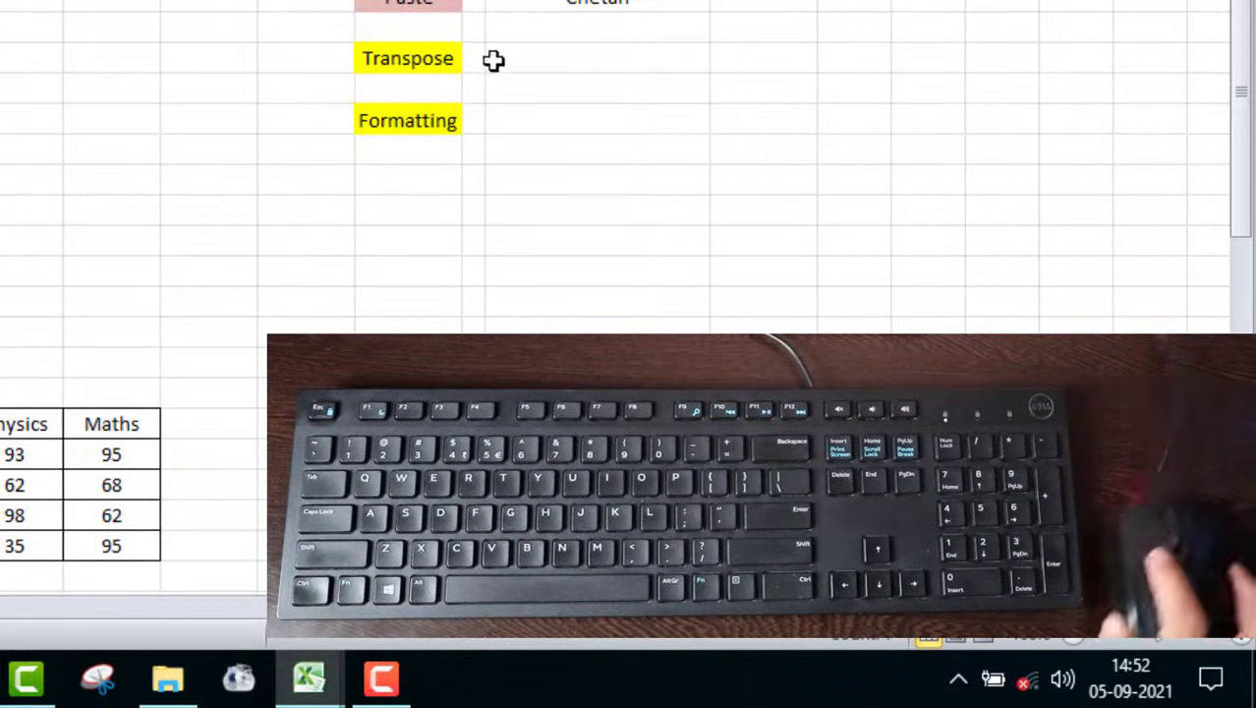
Select cell M13 beside the Transpose label as the paste destination
click(573, 64)
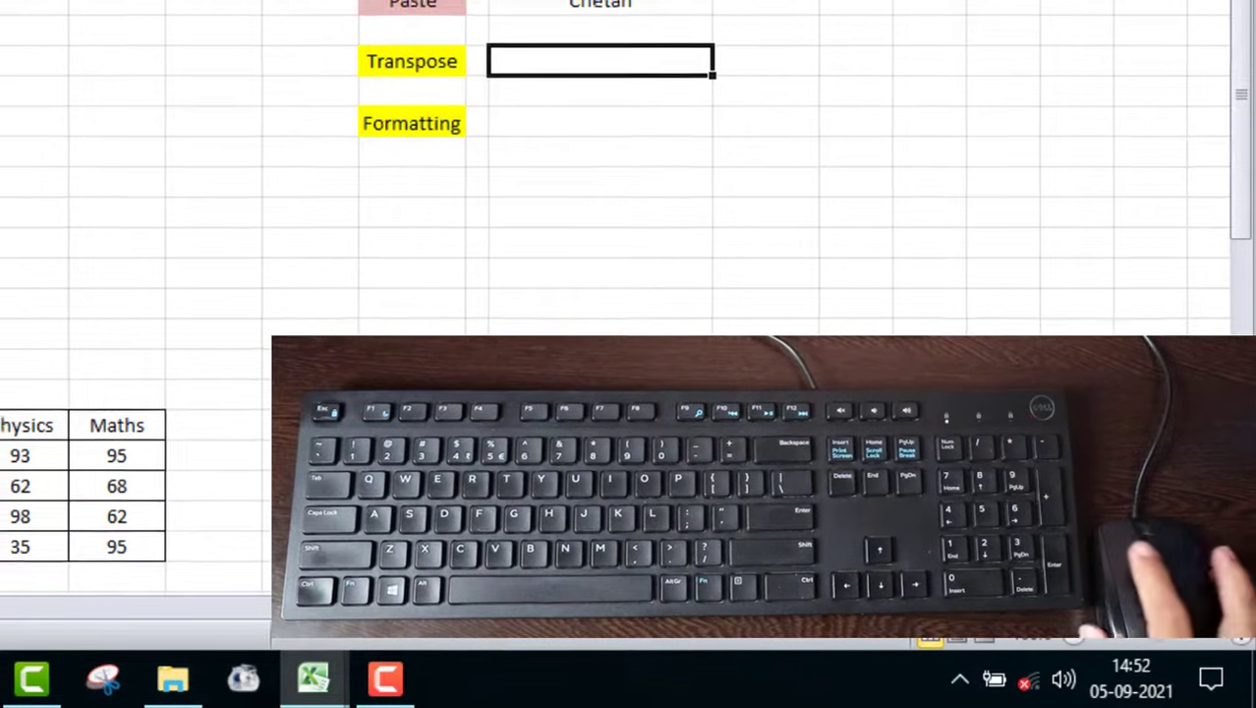
right_click(689, 46)
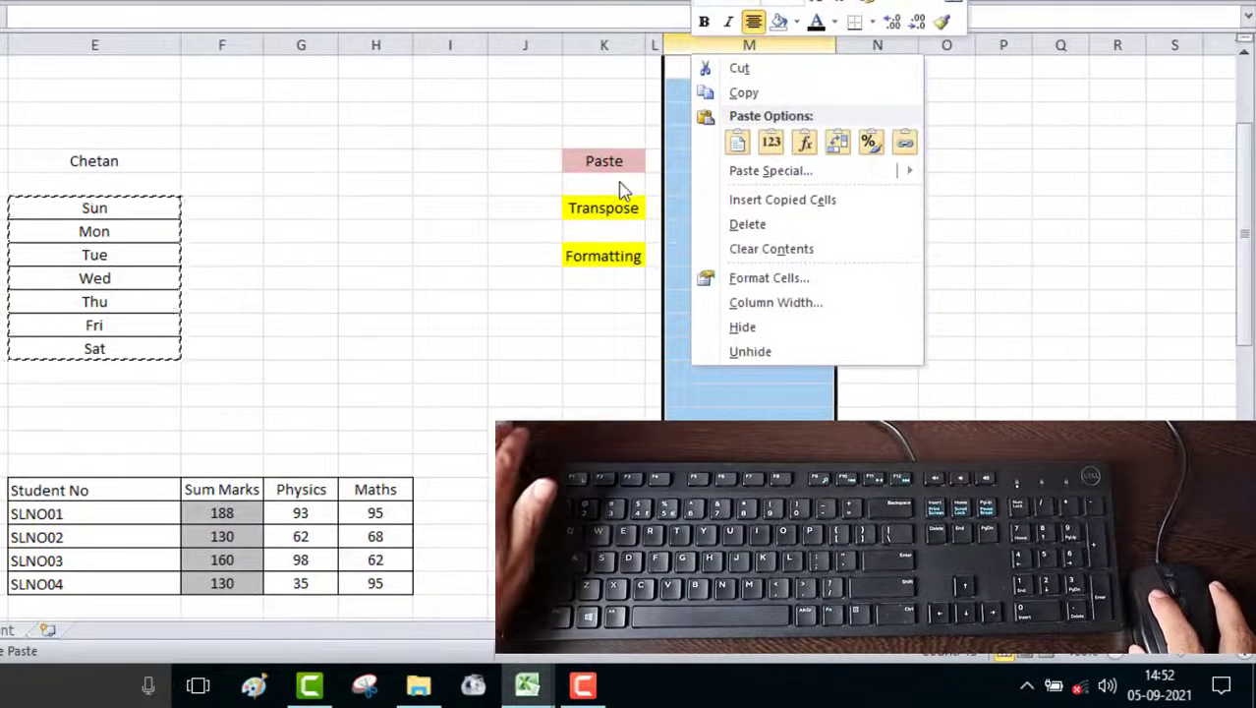
key(Escape)
click(687, 204)
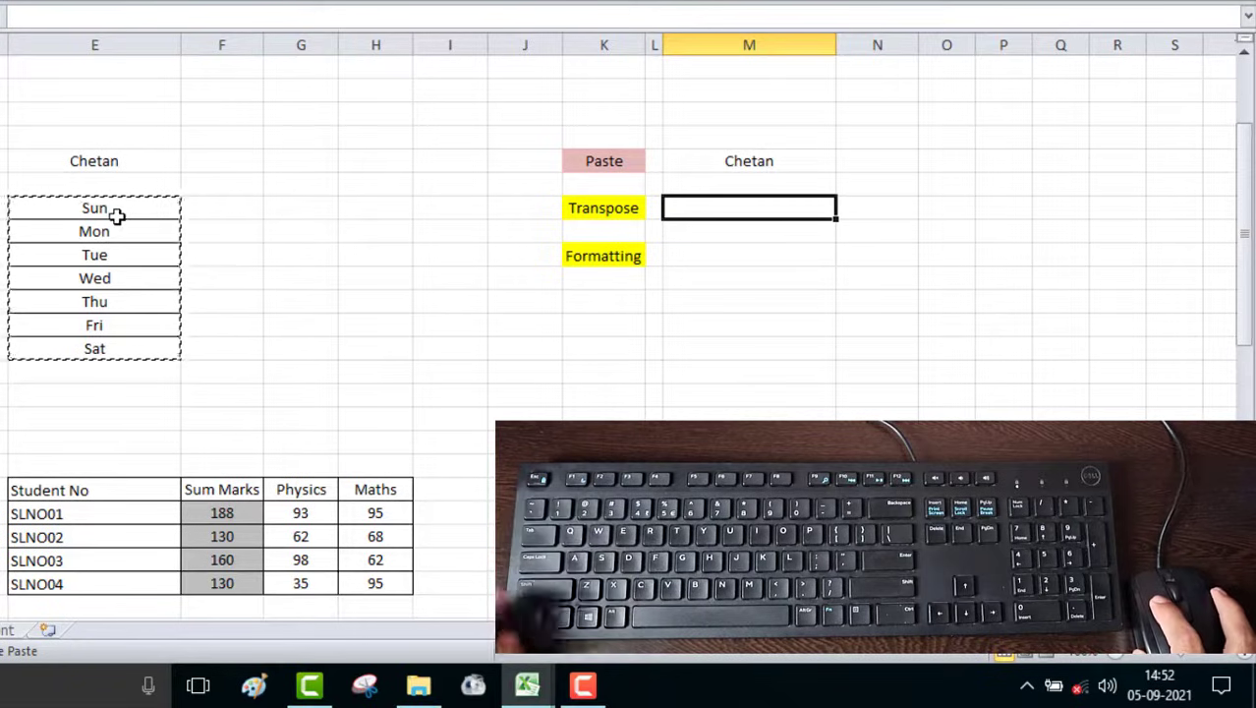
Copy the weekday list in E13:E19, paste it transposed into the row starting at M13, and end copy mode
drag(132, 207, 137, 349)
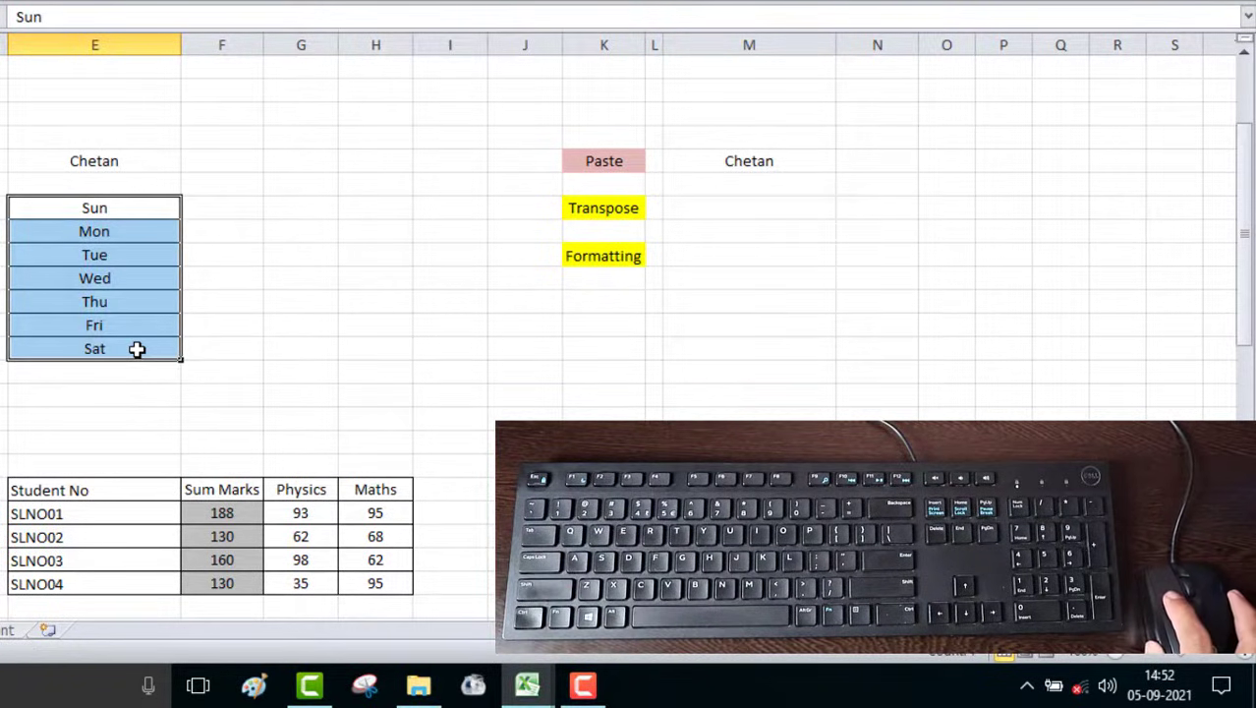
click(699, 205)
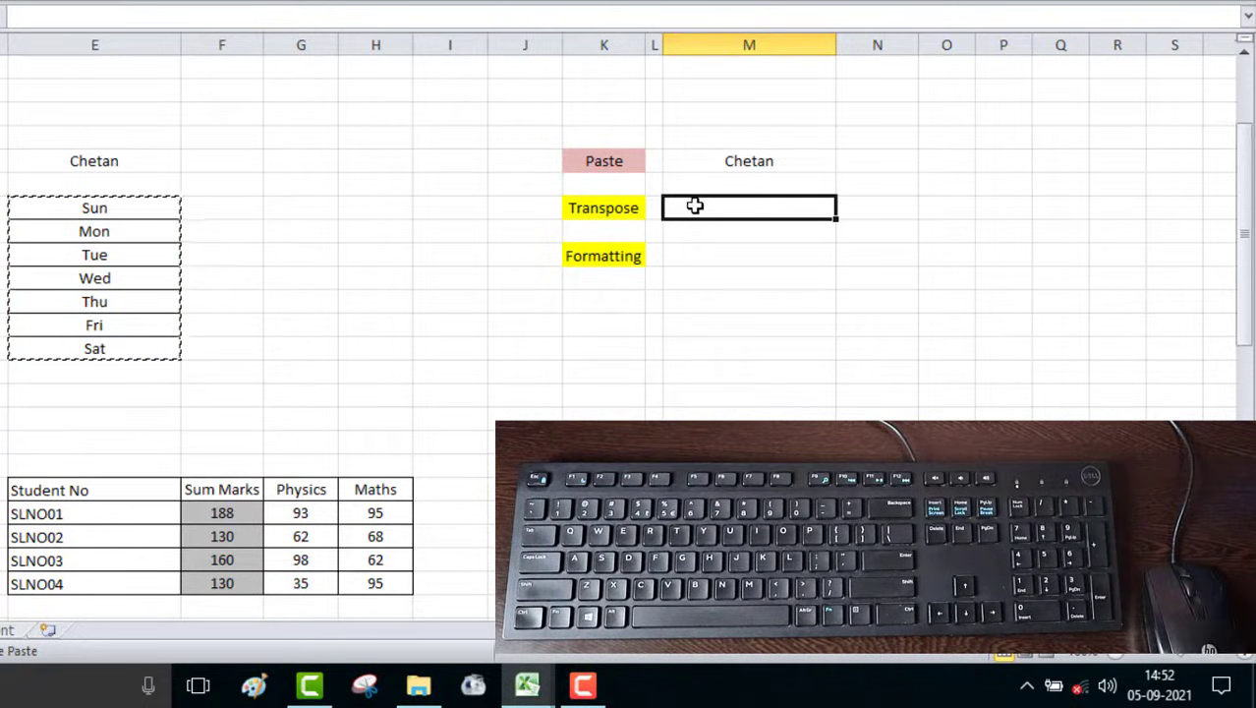
right_click(695, 206)
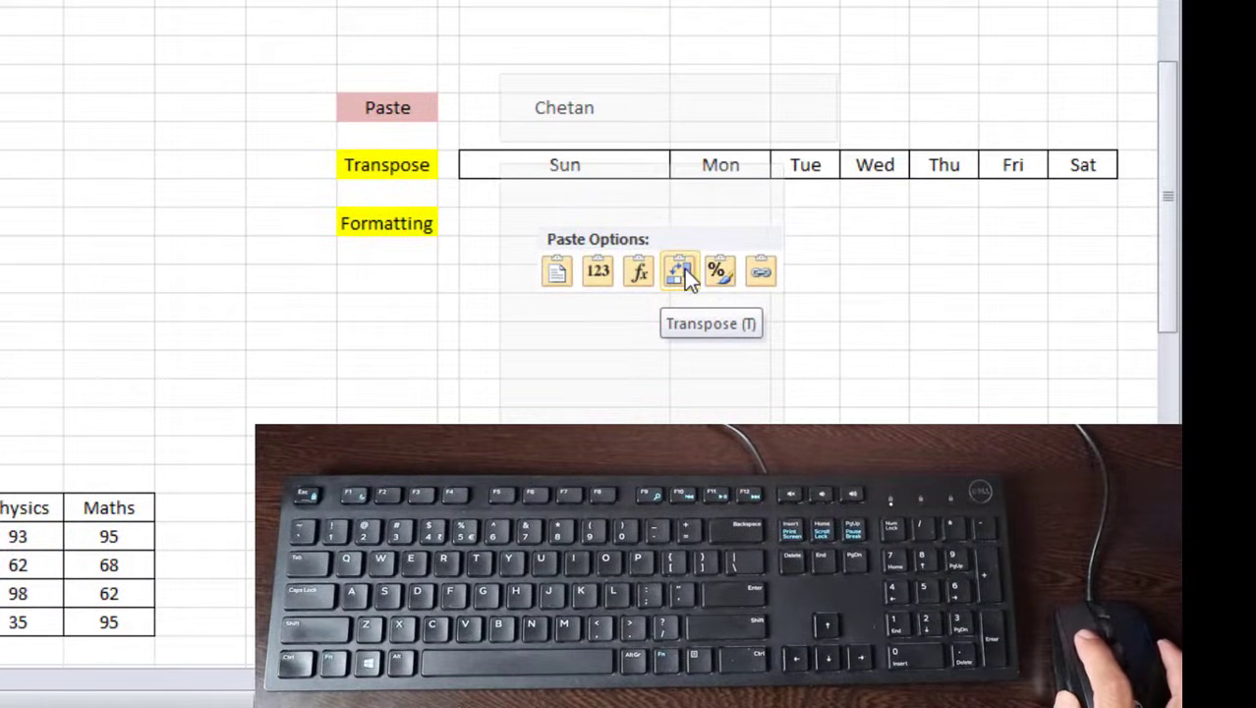
click(684, 268)
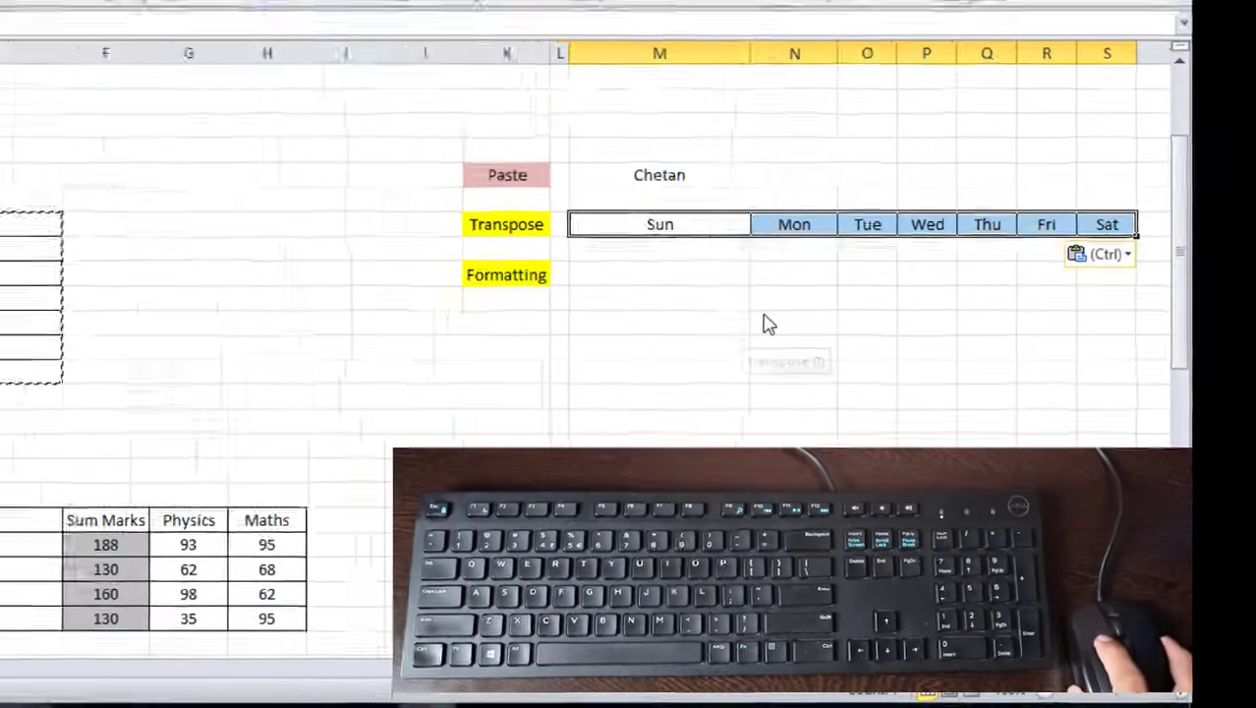
click(684, 270)
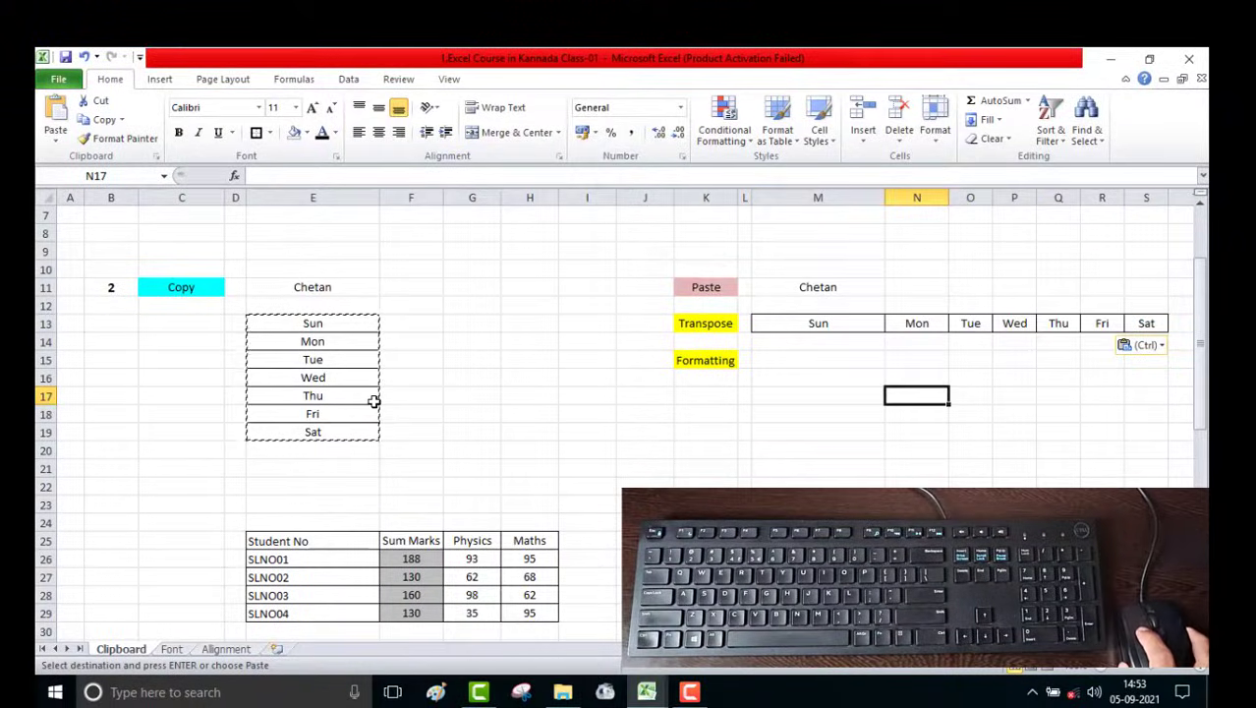
key(Escape)
Compare the original weekday column in E13:E19 with the transposed row in M13:S13
drag(346, 324, 350, 432)
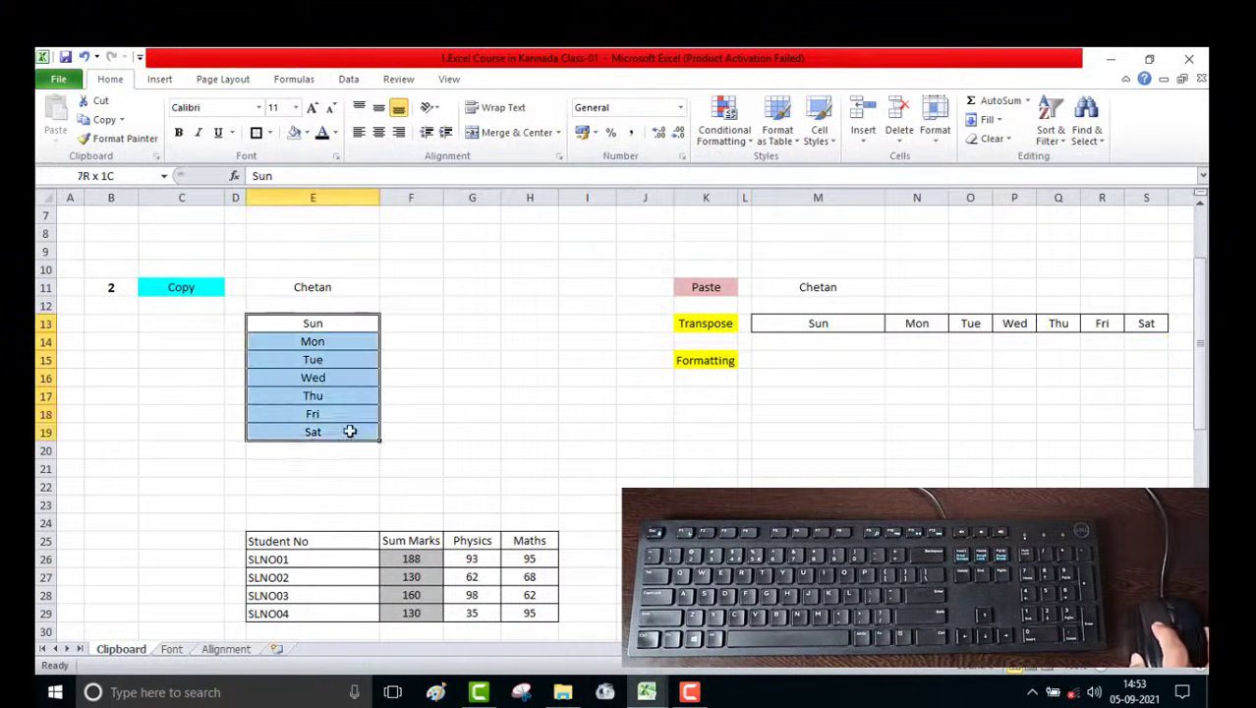
drag(814, 324, 1126, 320)
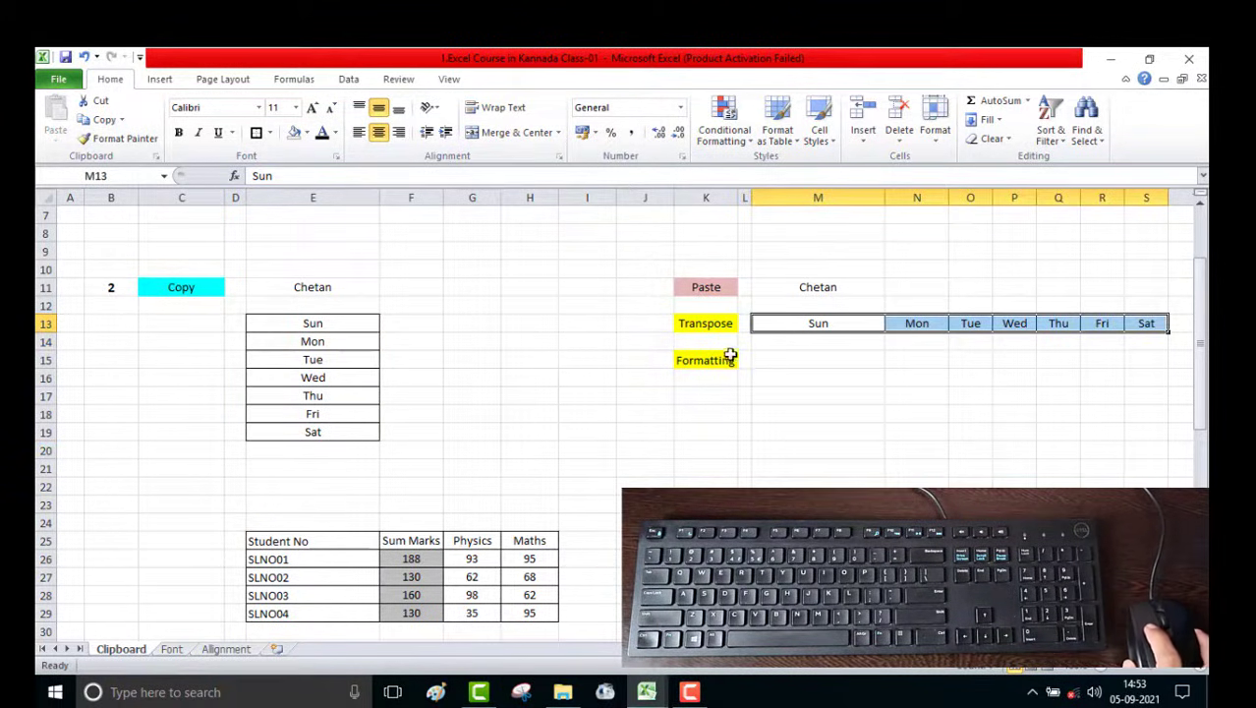
click(711, 326)
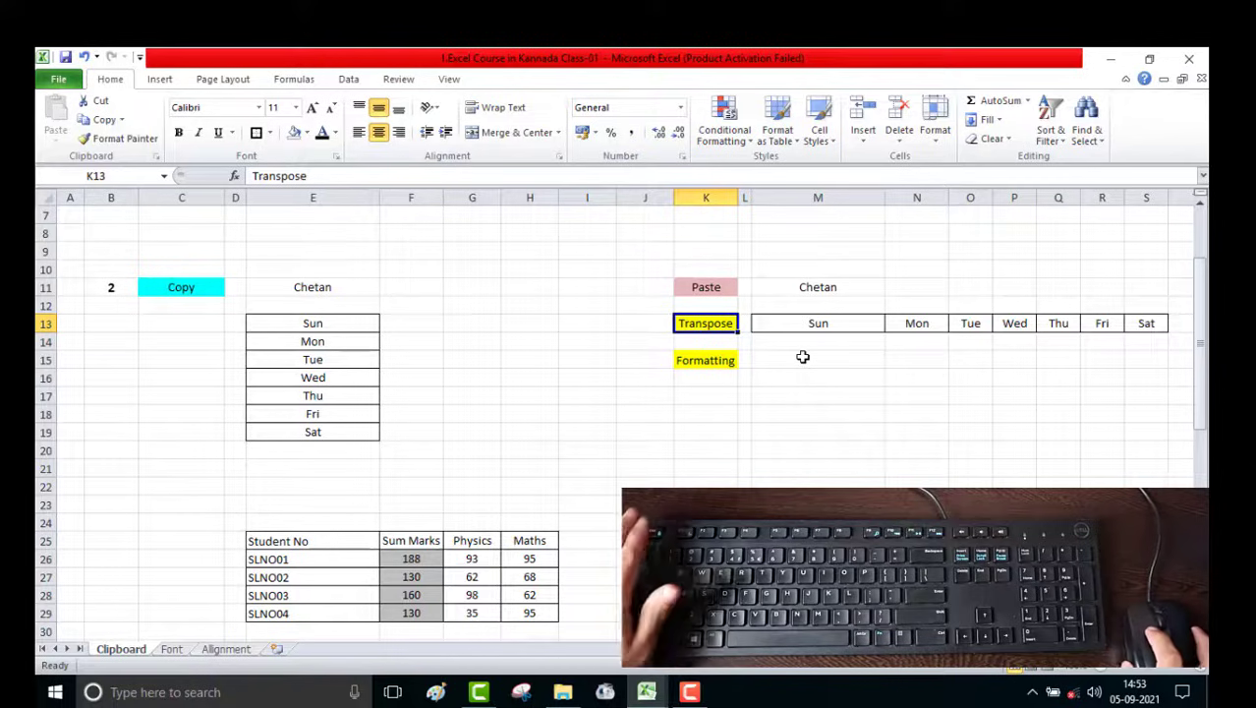
Copy the weekday list in E13:E19, paste only its formatting starting at M15 beside the Formatting label, and end copy mode
click(806, 357)
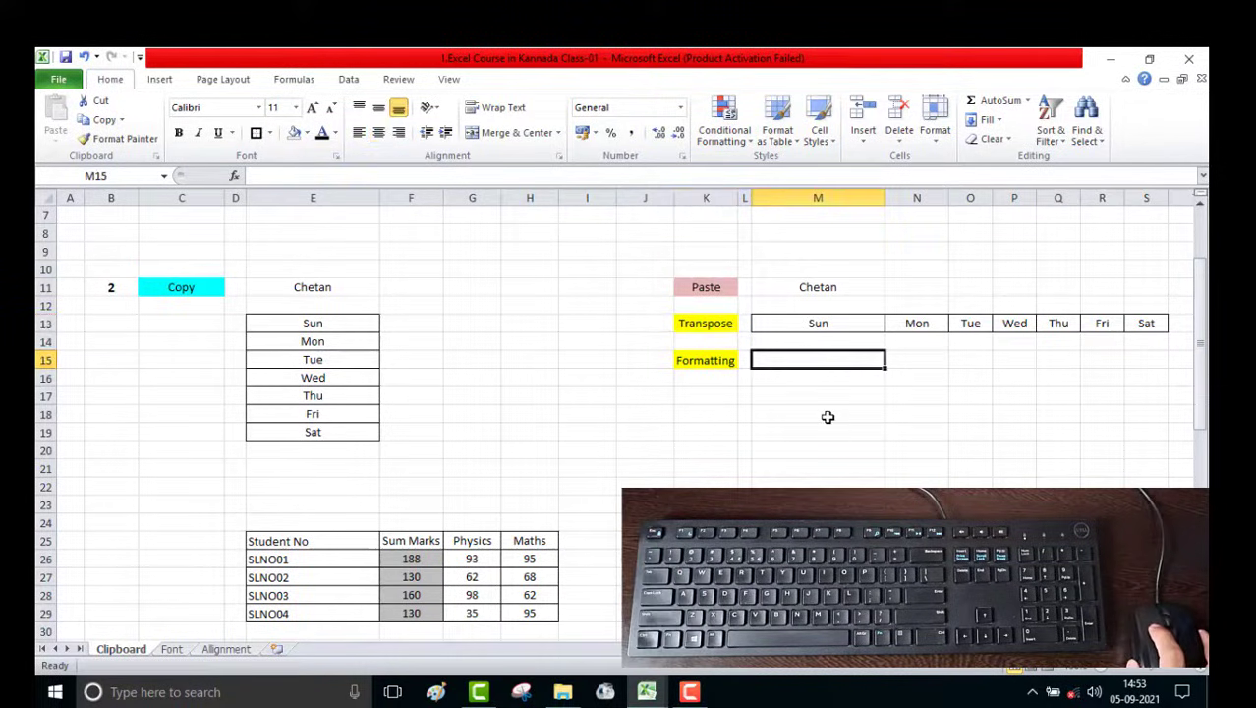
click(718, 360)
click(330, 323)
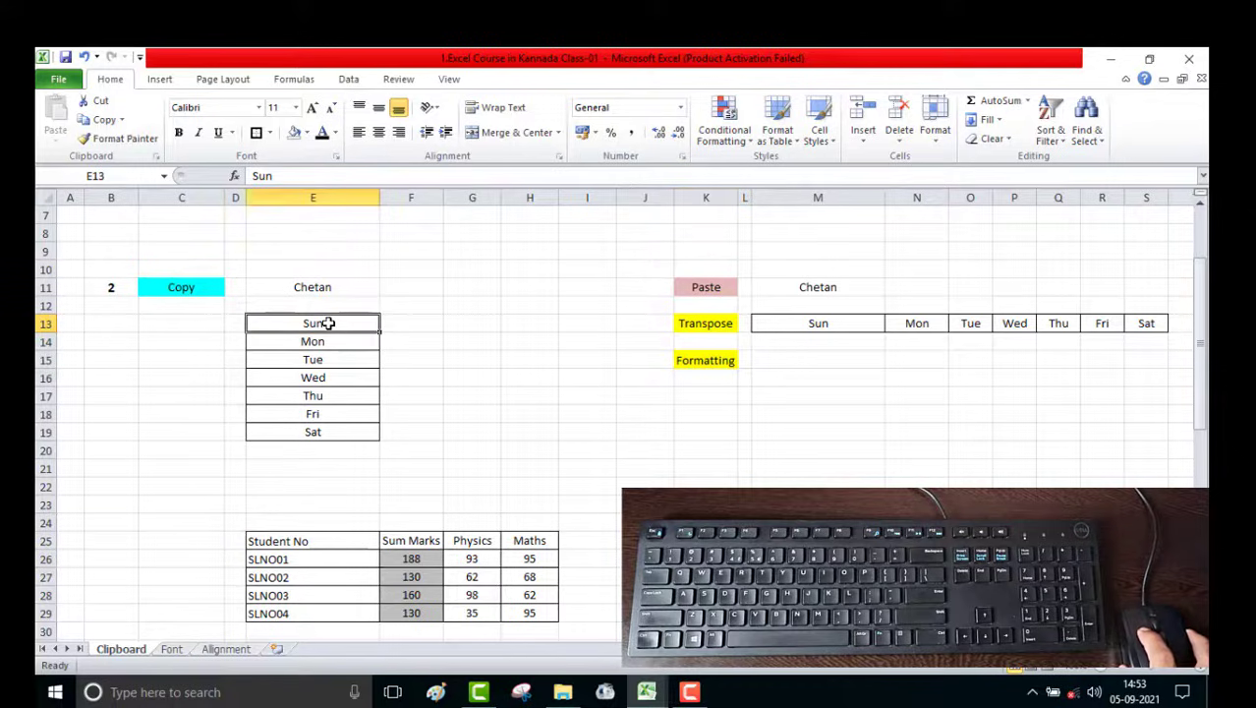
drag(330, 323, 335, 432)
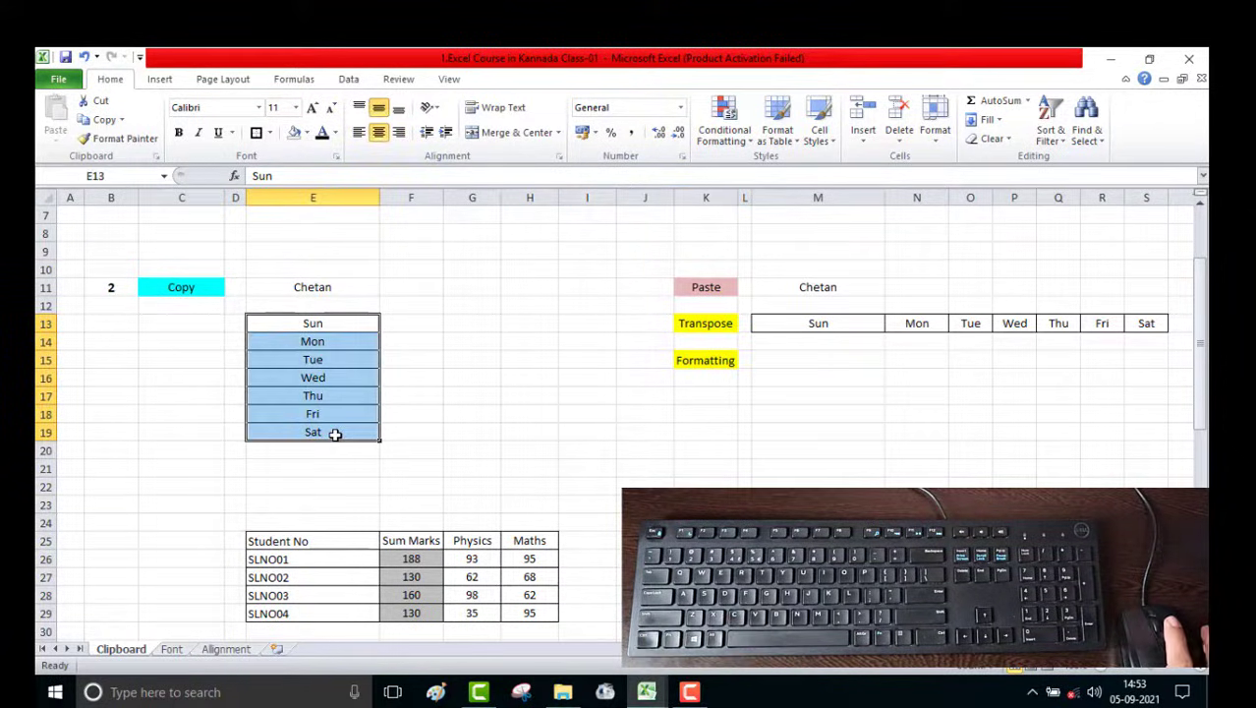
key(ctrl+c)
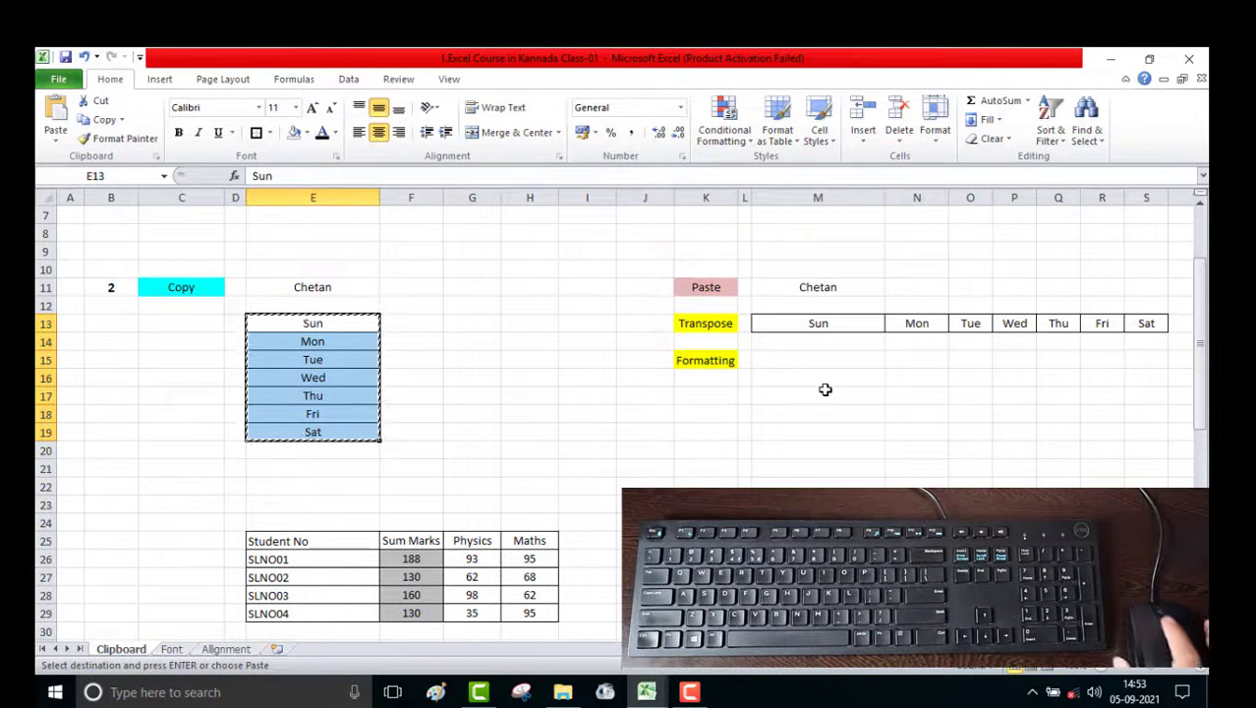
click(817, 360)
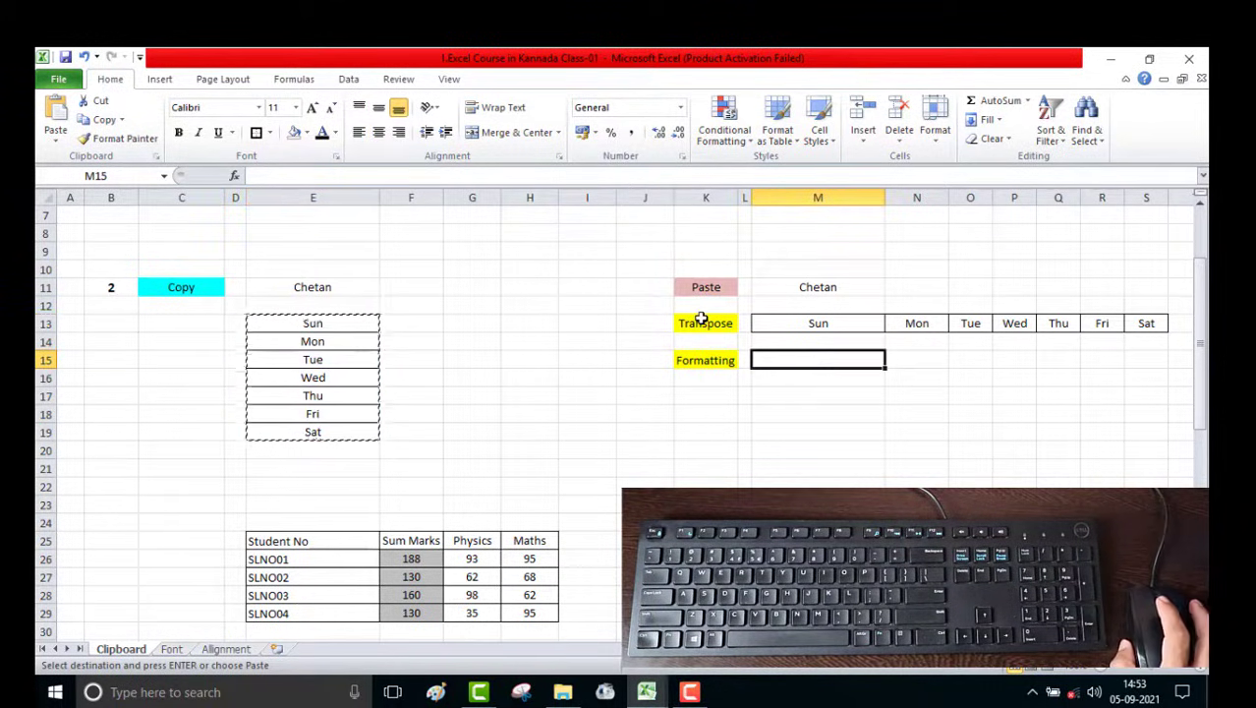
right_click(792, 356)
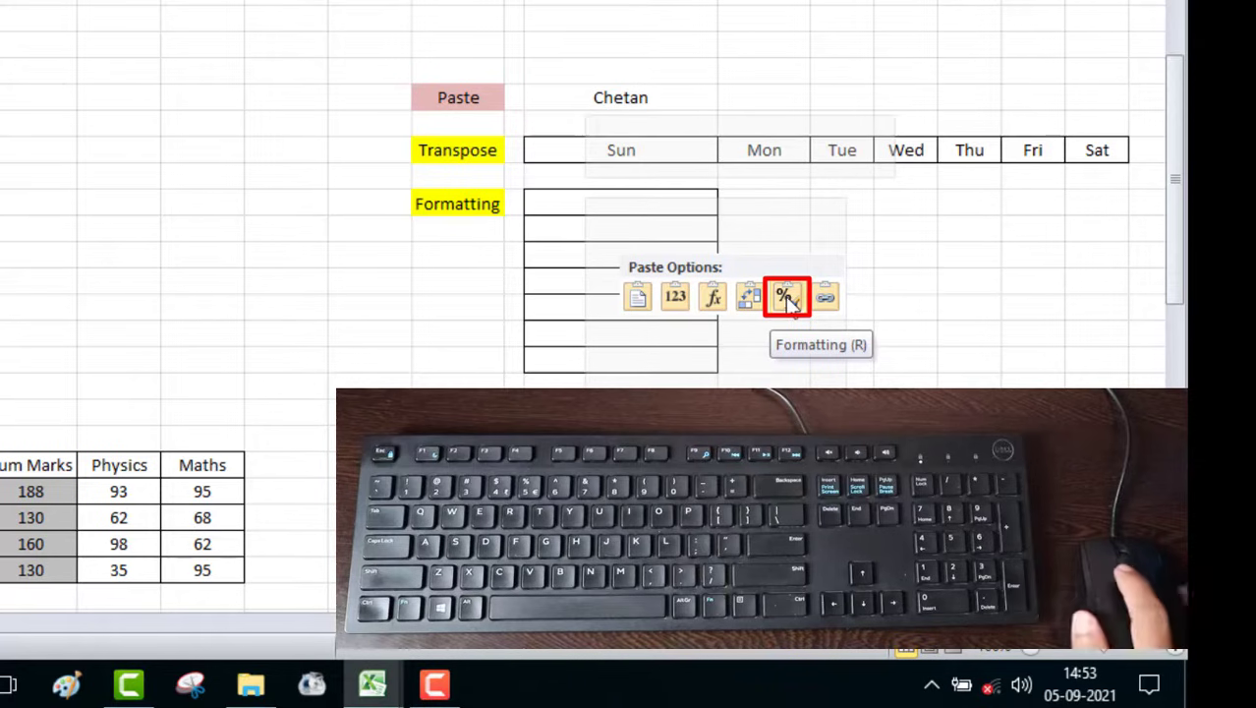
click(898, 281)
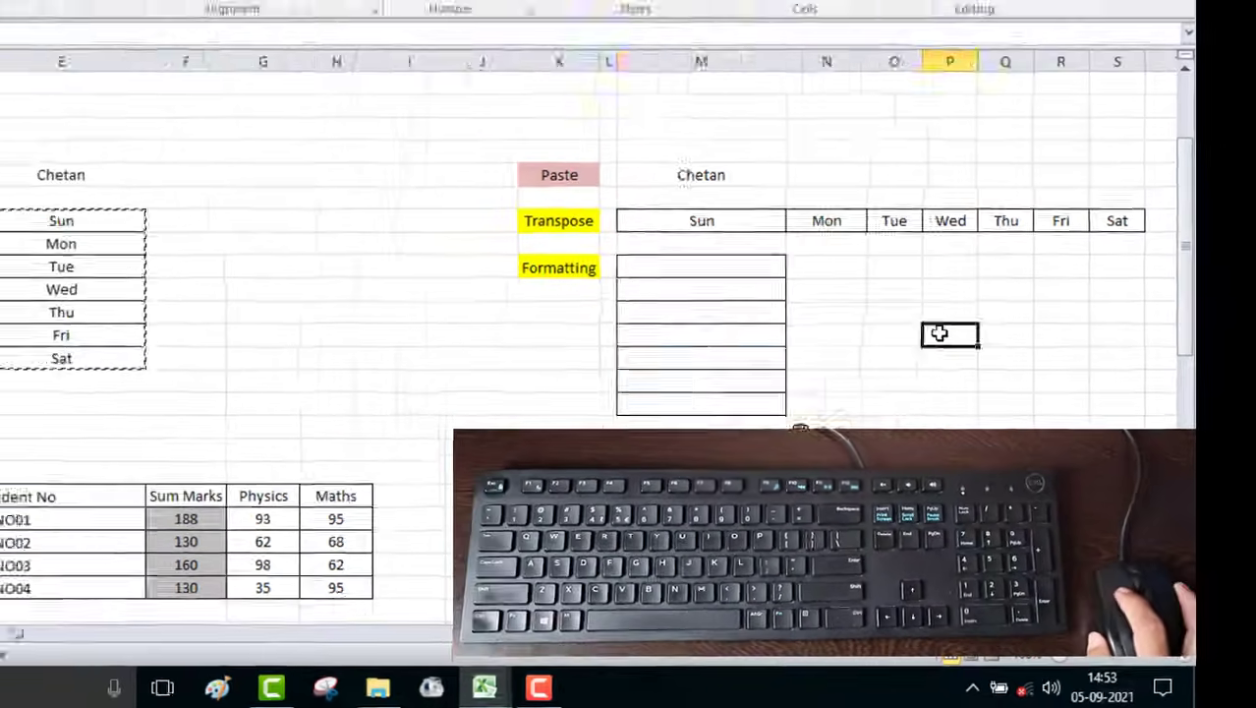
click(1045, 231)
key(Escape)
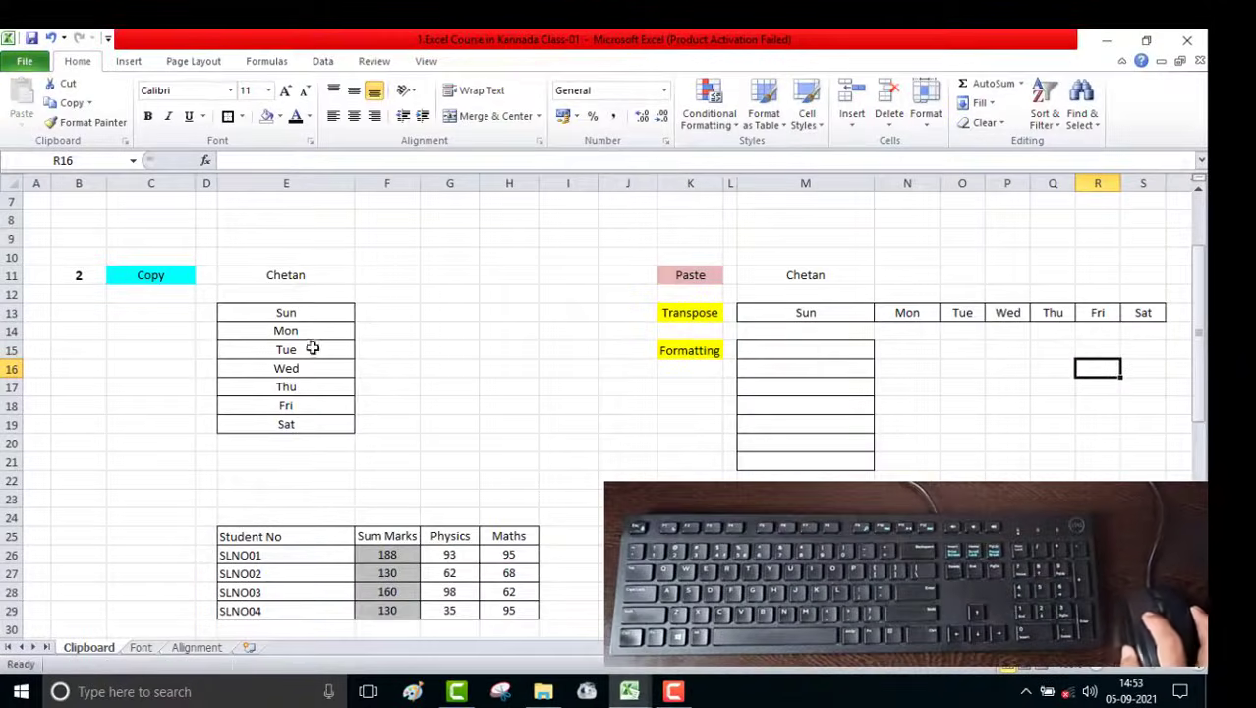
Compare the weekday list in E13:E19 with the formatting-only copy in M15:M21
drag(306, 313, 314, 421)
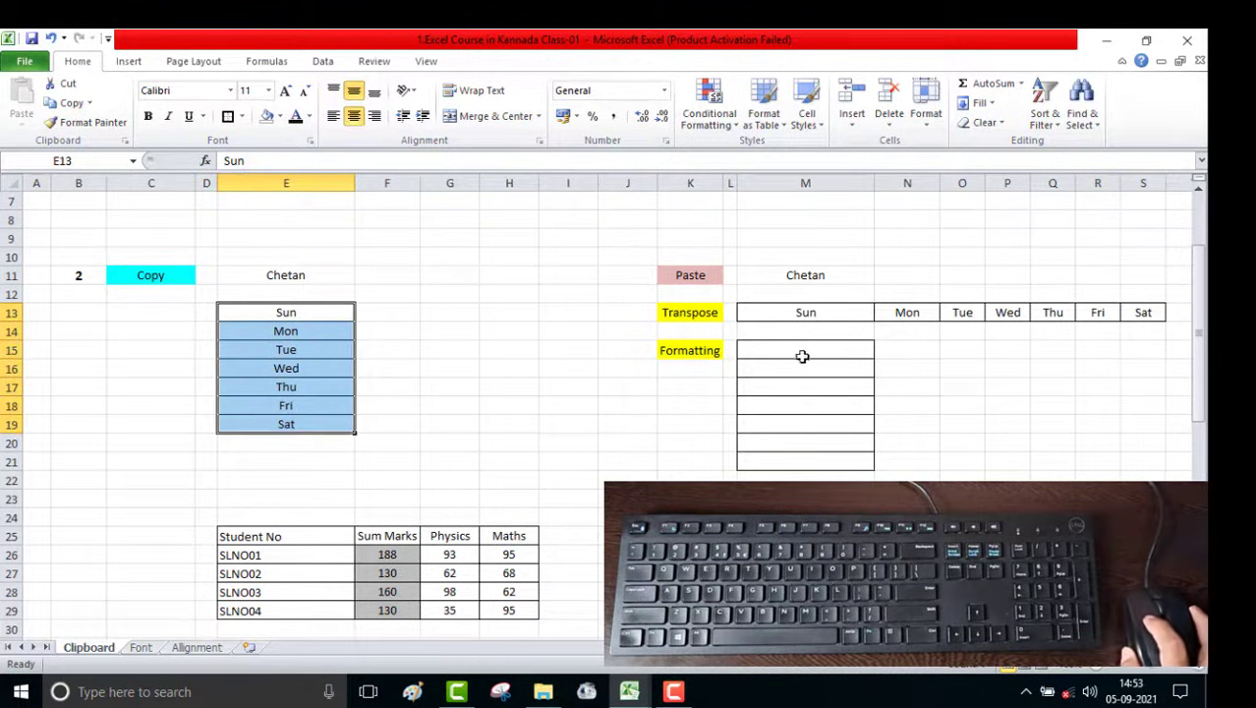
drag(802, 350, 805, 461)
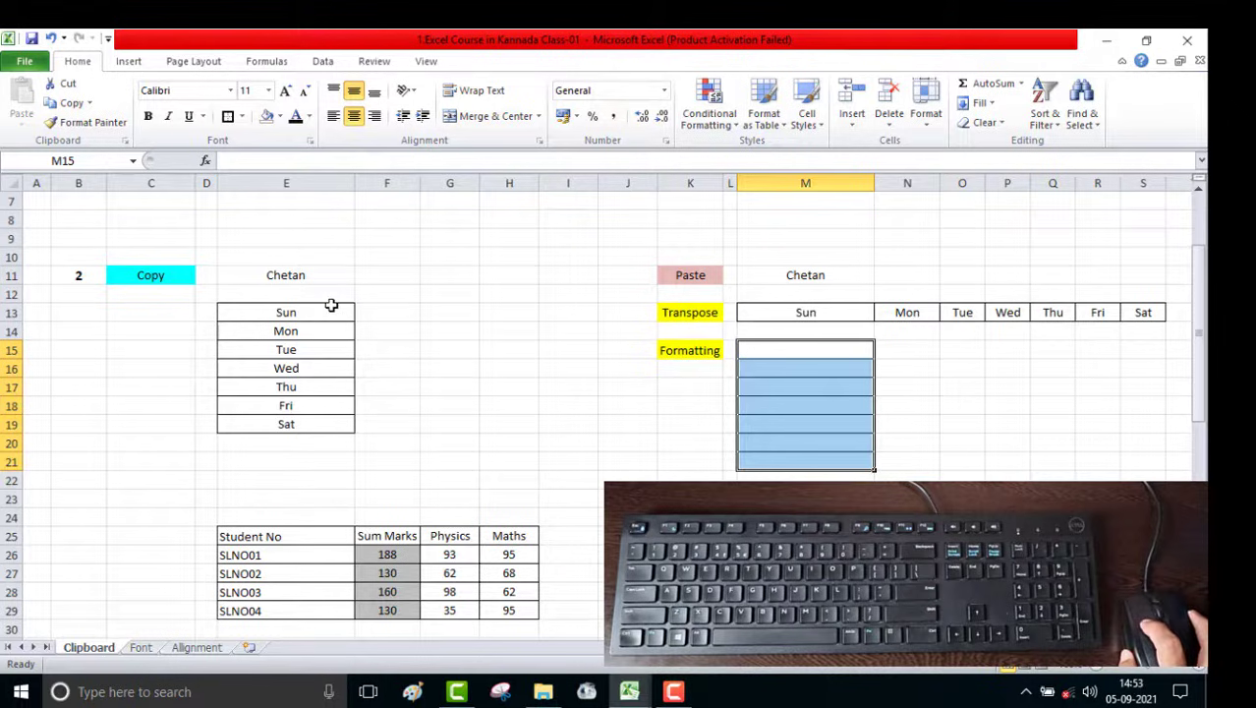
drag(315, 312, 314, 424)
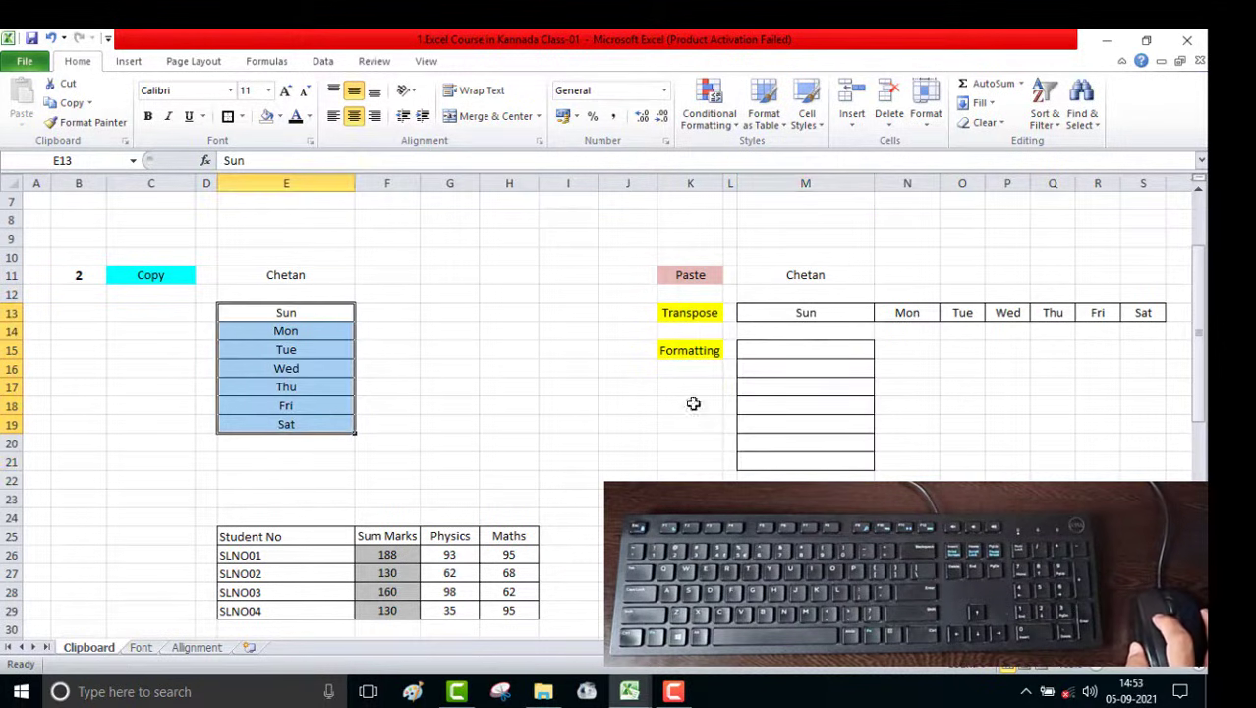
drag(789, 350, 793, 454)
click(962, 389)
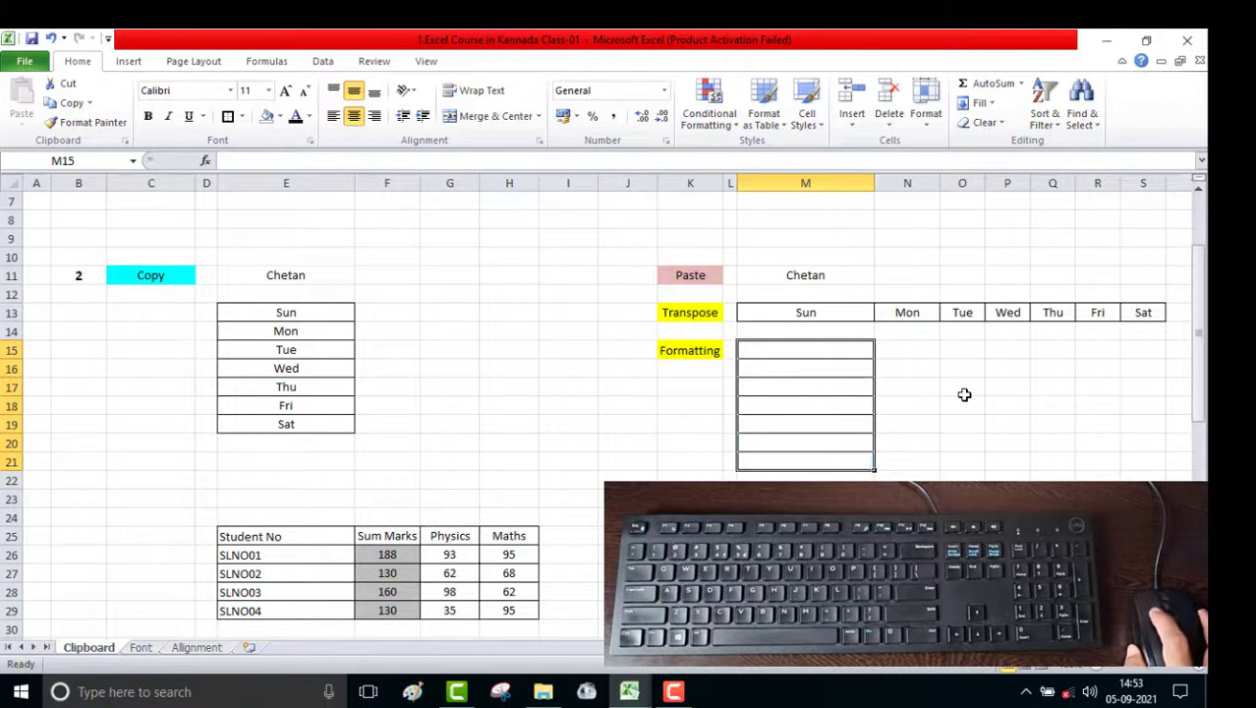
click(705, 351)
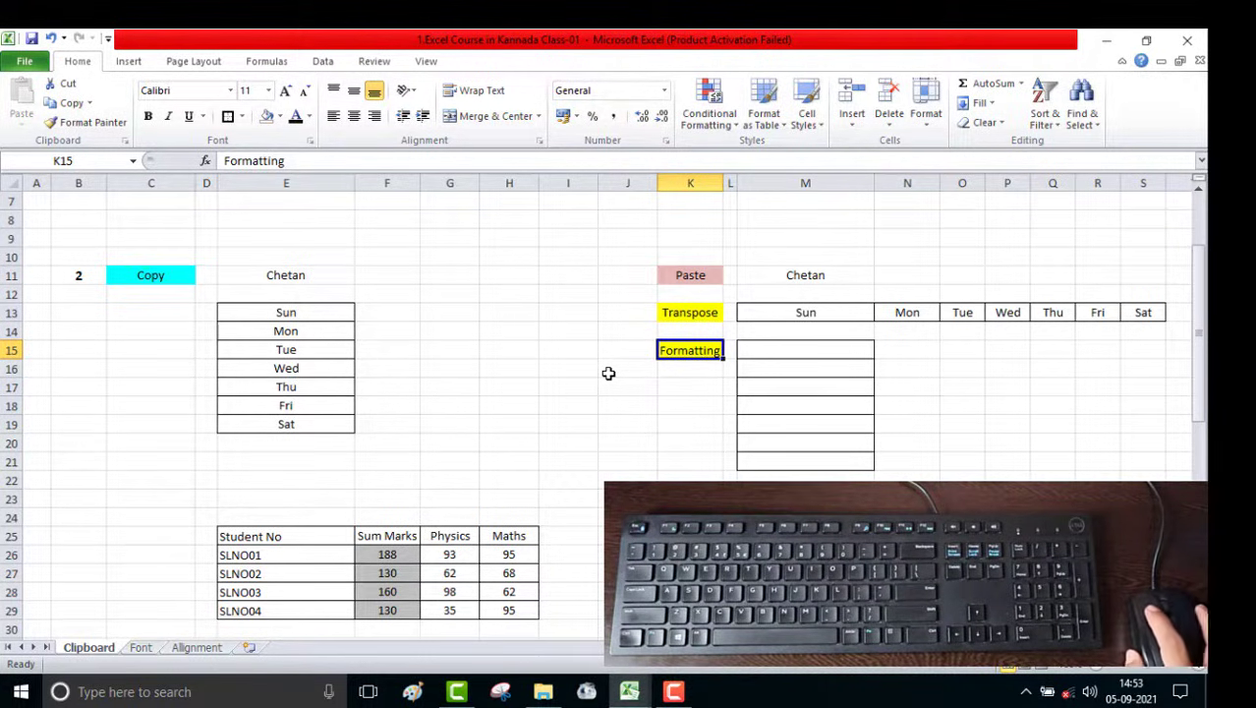
click(872, 370)
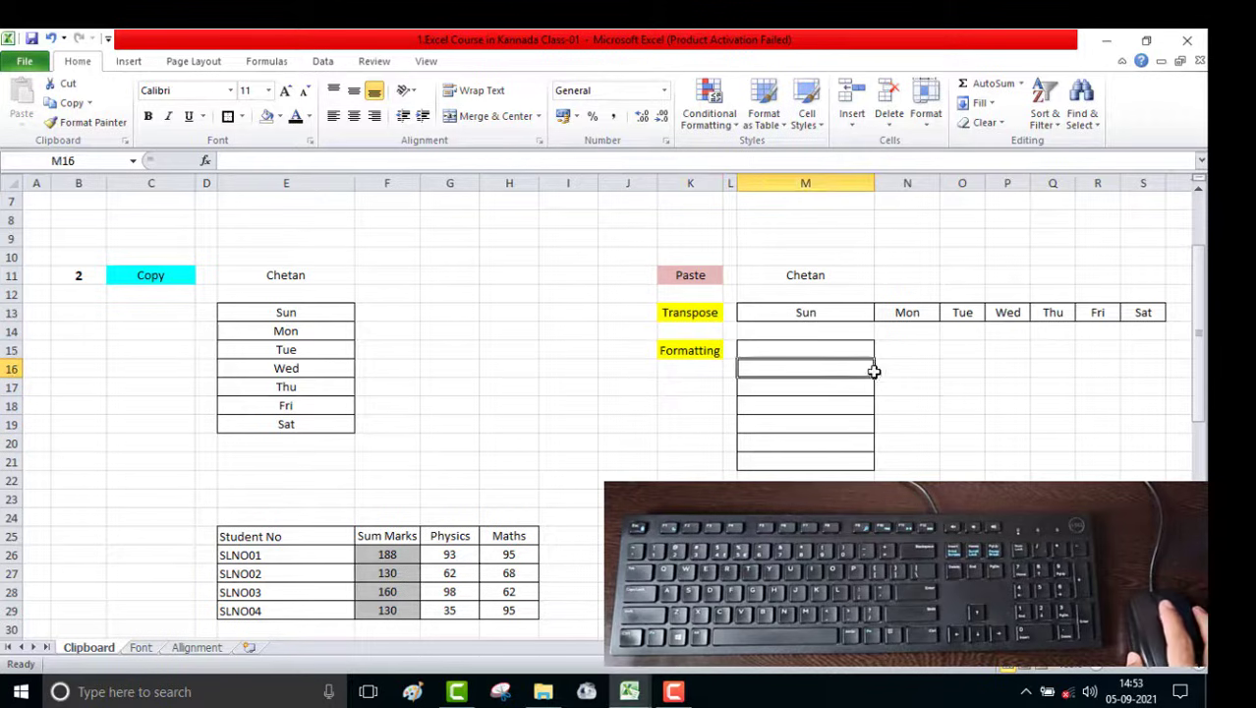
click(907, 352)
Examine the Sum Marks formula in F26 and the Science, Maths and Sum Marks cells of the table beside the Formula label
scroll(914, 407, down, 4)
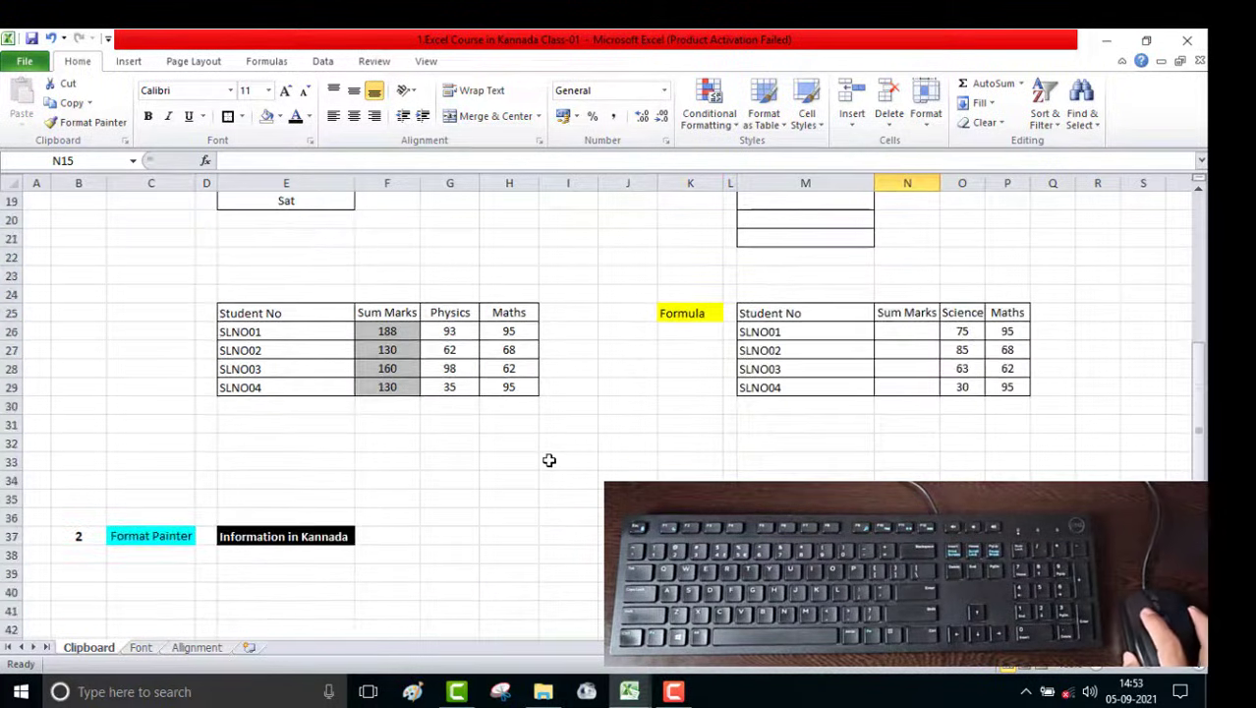
scroll(461, 462, down, 1)
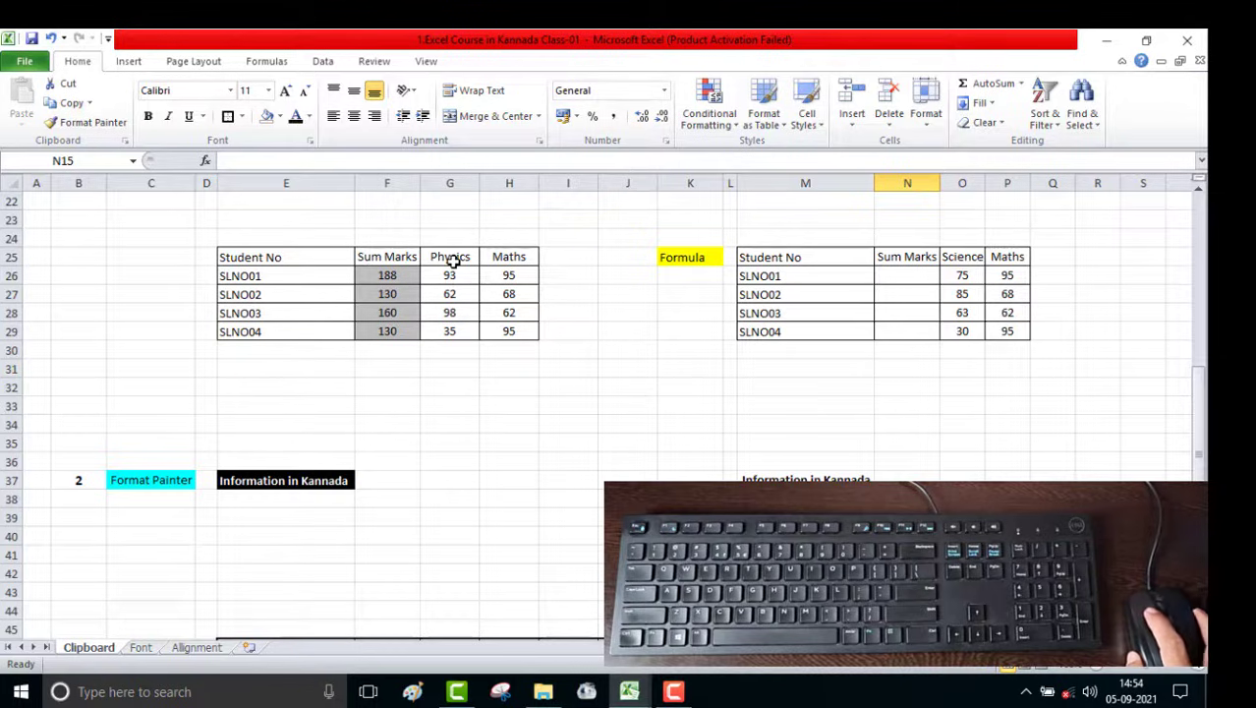
click(527, 257)
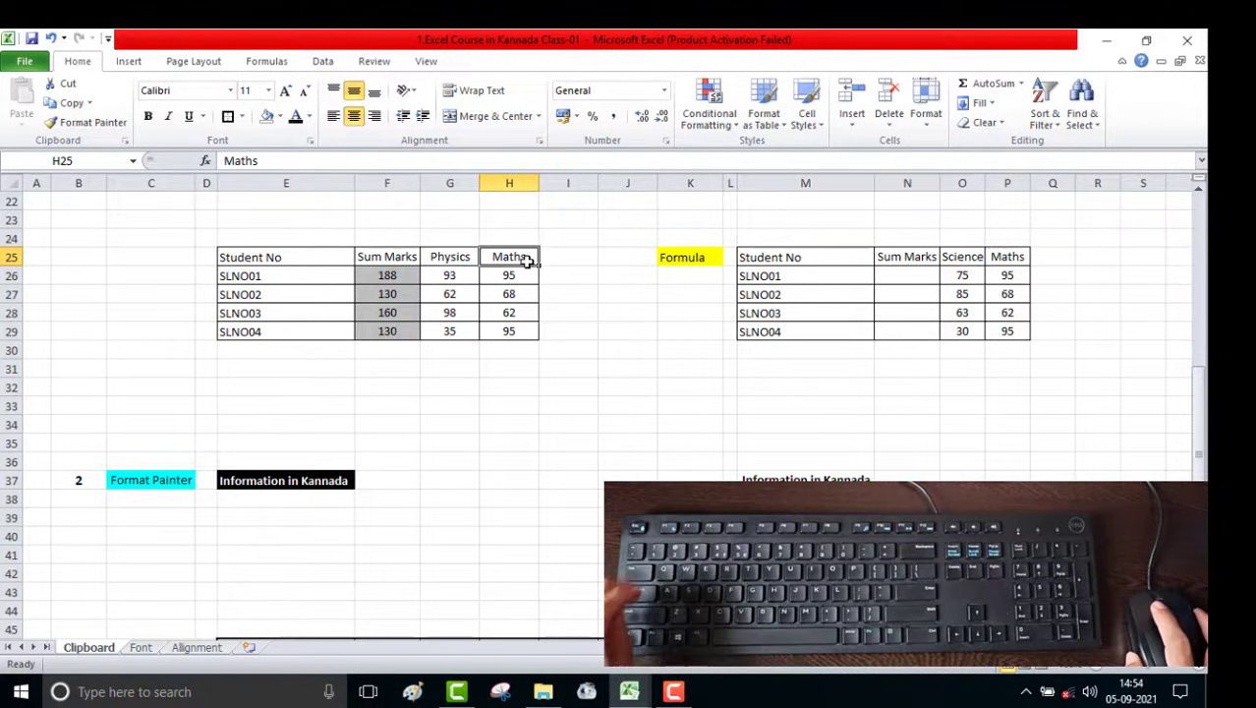
double_click(406, 276)
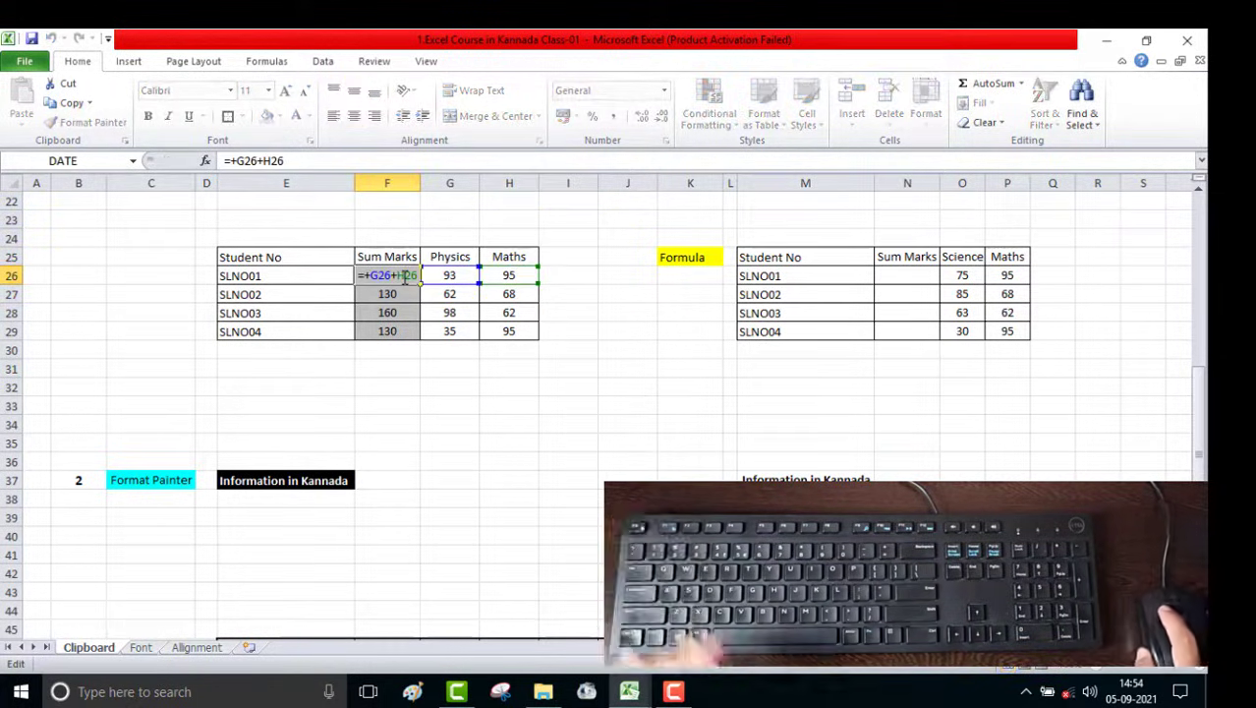
key(Escape)
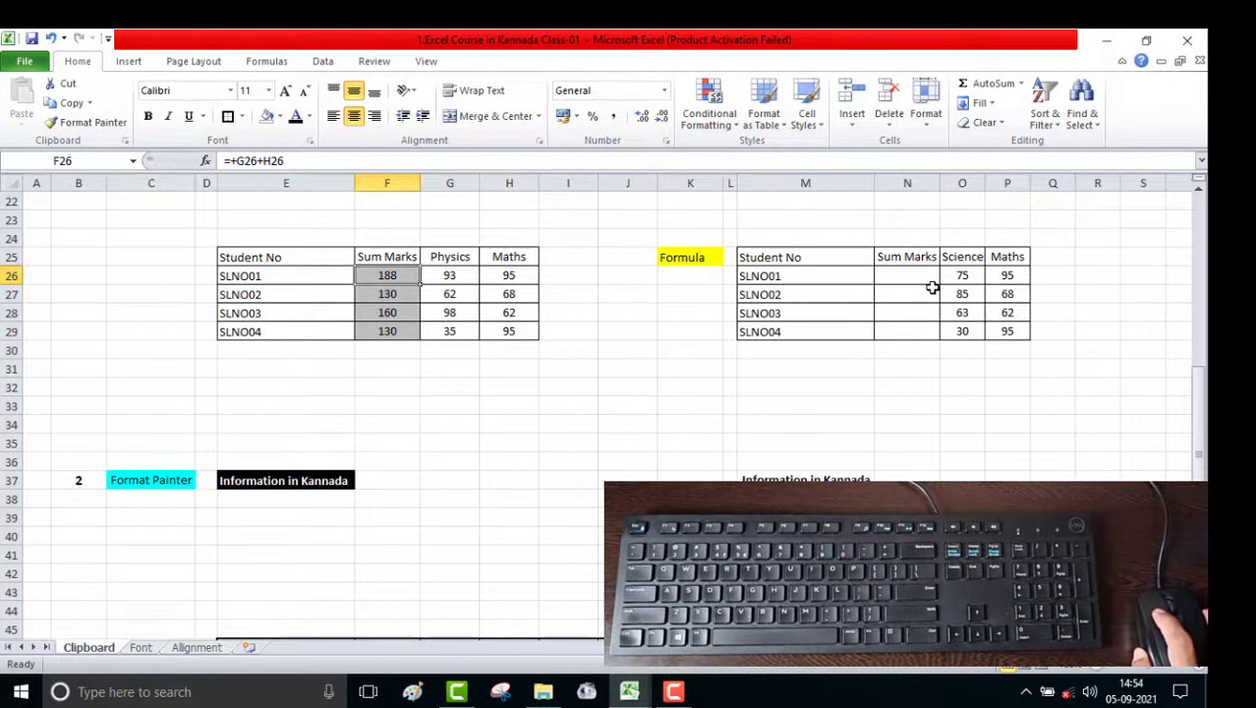
click(1007, 276)
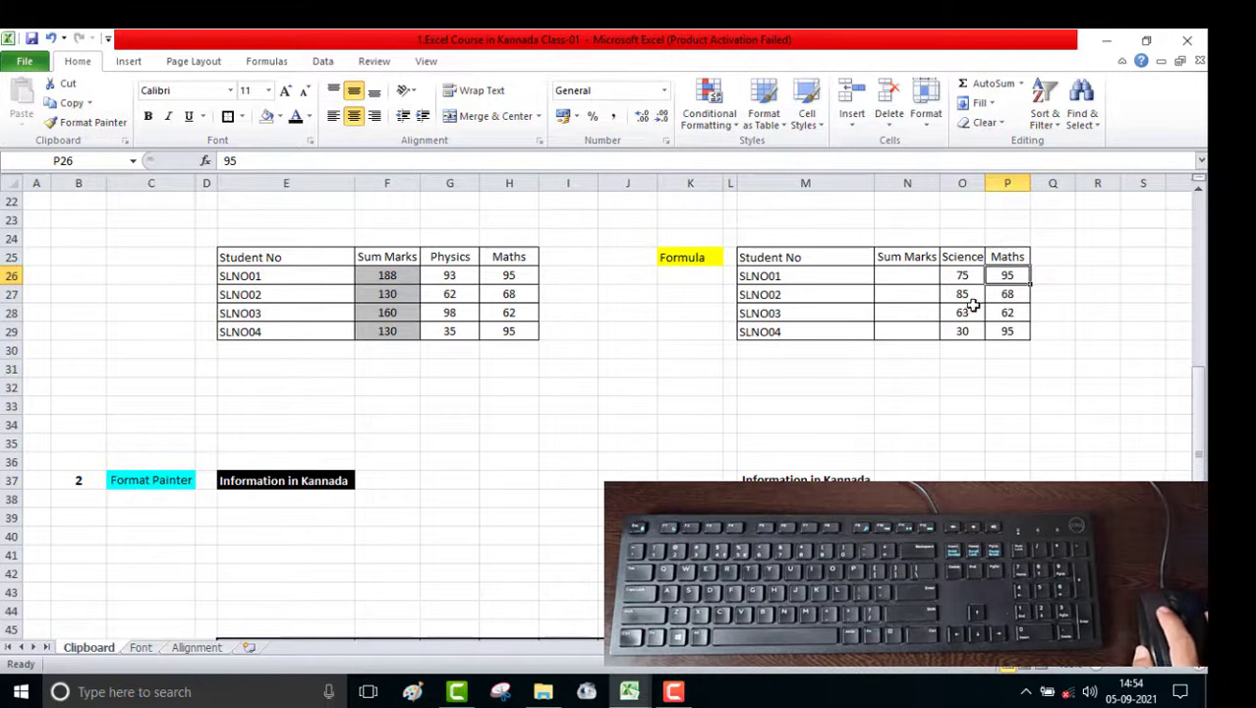
click(916, 276)
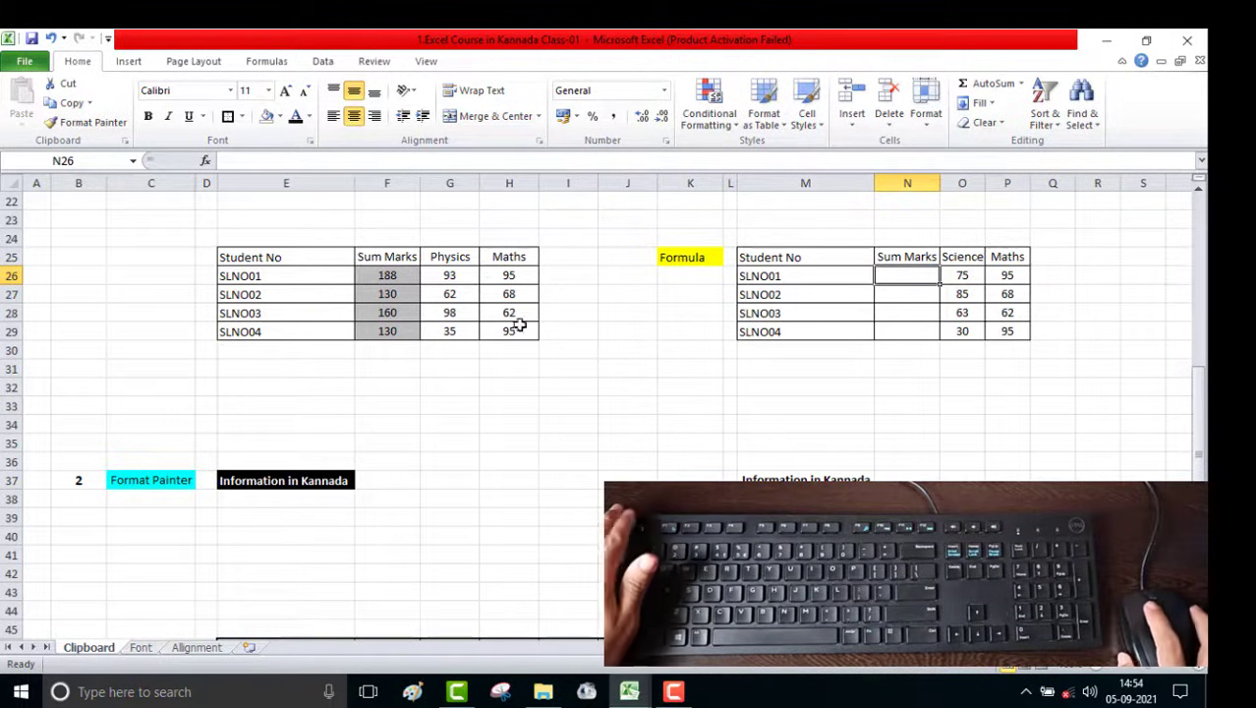
double_click(401, 275)
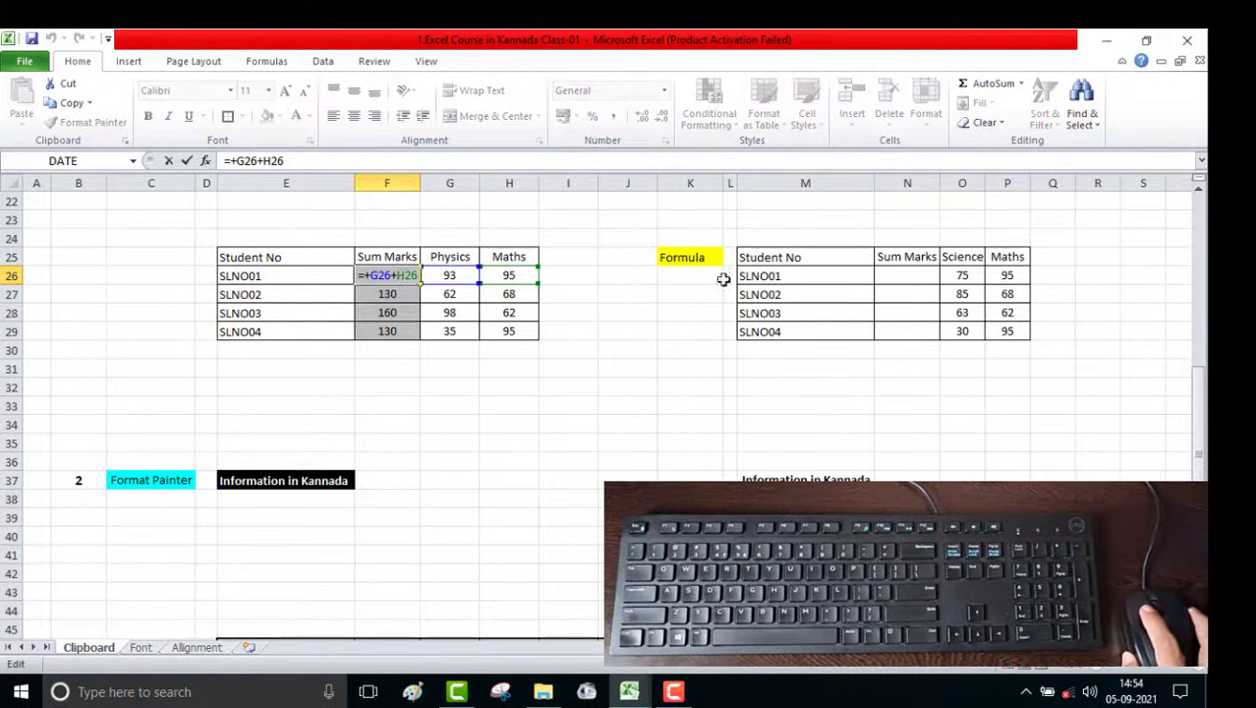
click(924, 279)
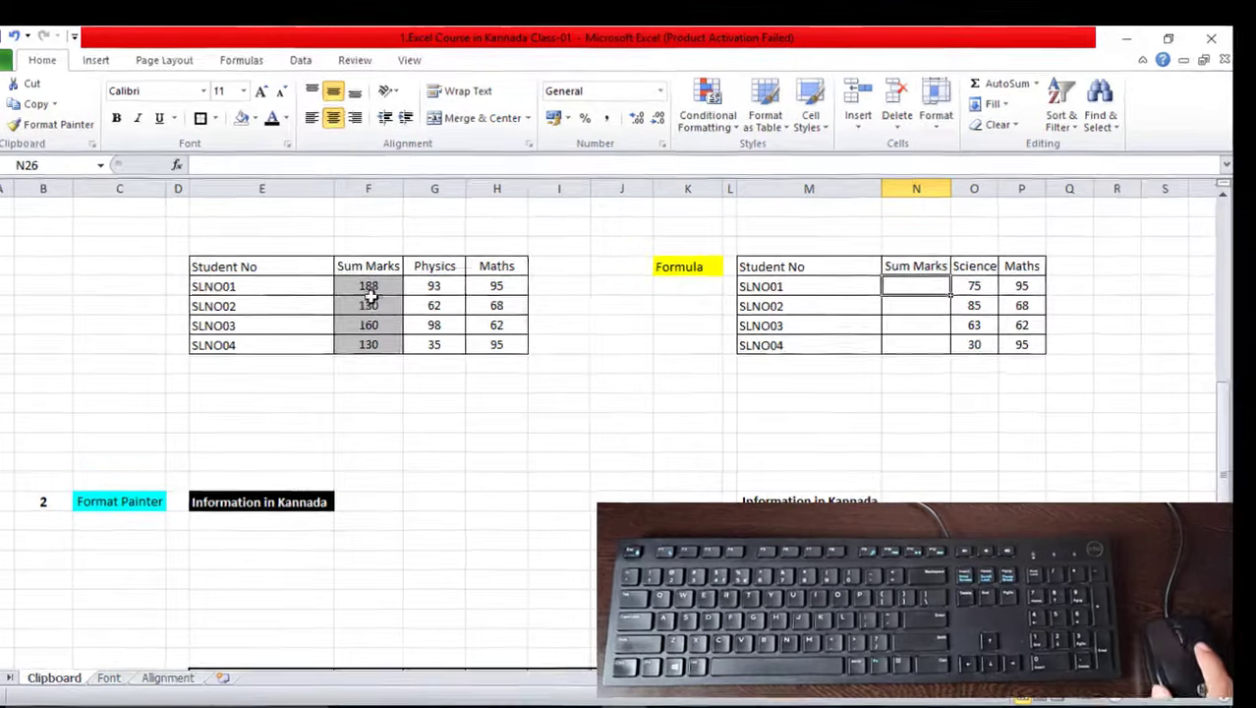
Copy the Sum Marks formula from F26, paste only the formula into N26:N29 of the table beside the Formula label, and end copy mode
click(390, 276)
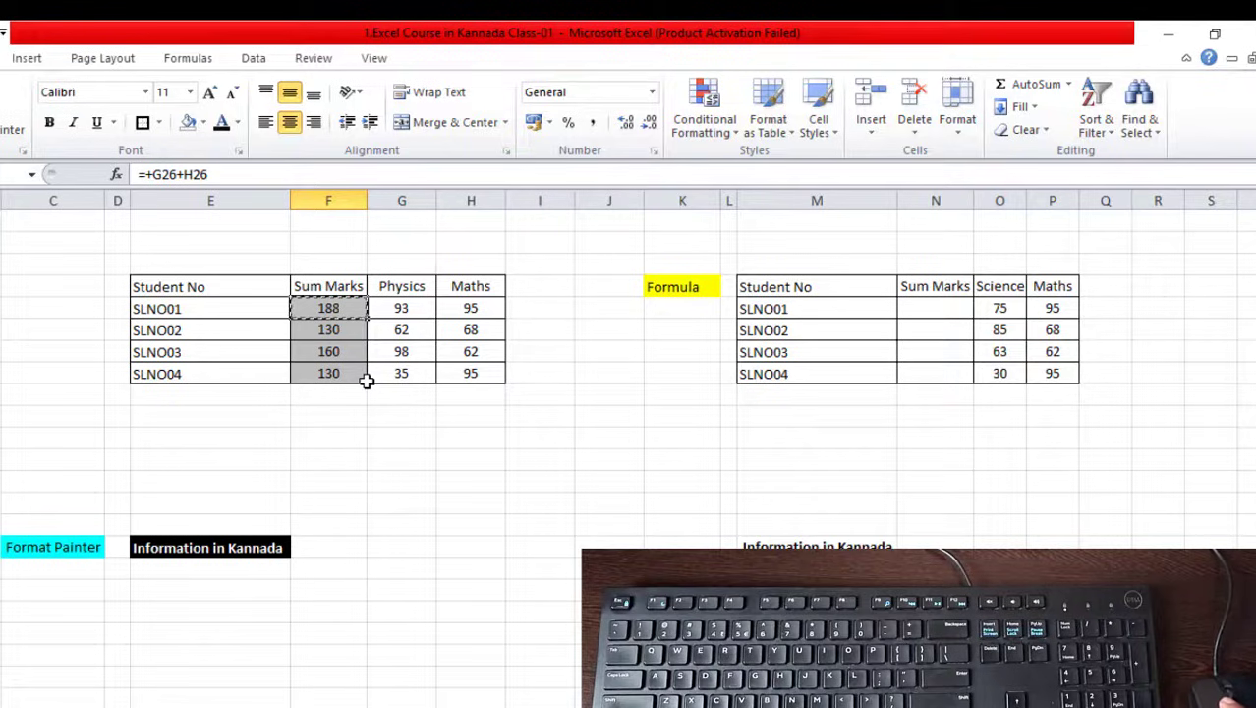
key(ctrl+c)
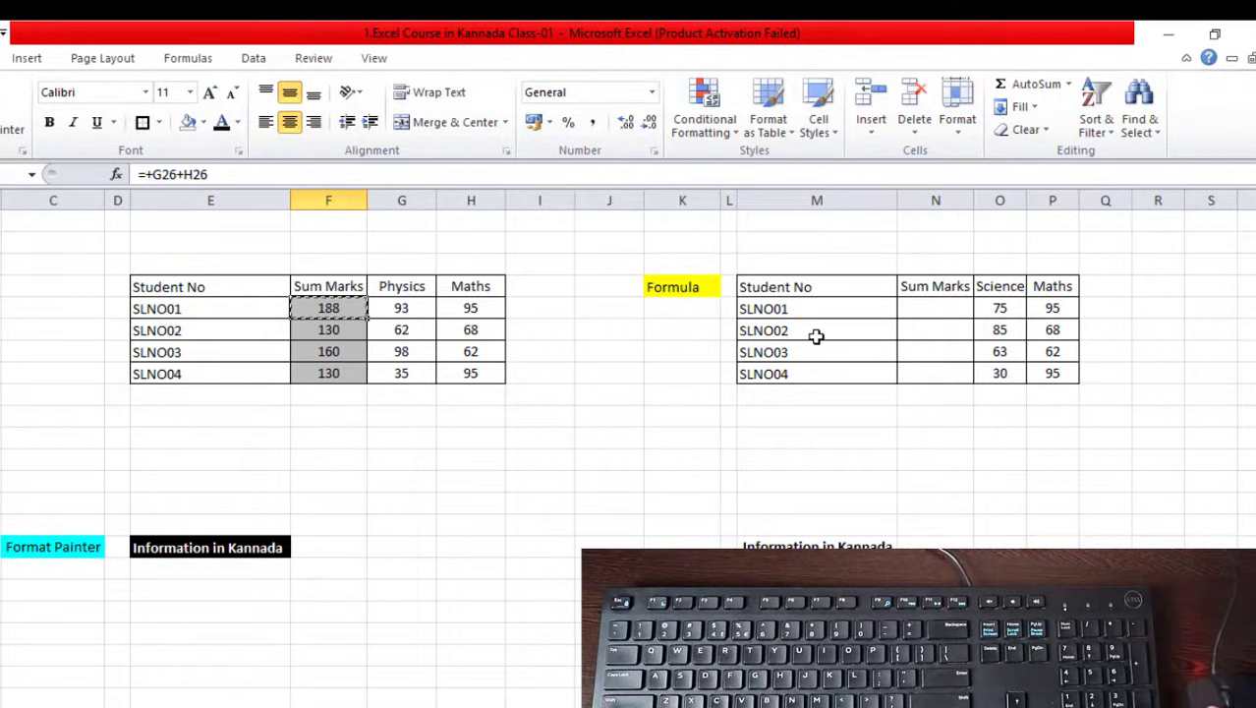
click(924, 308)
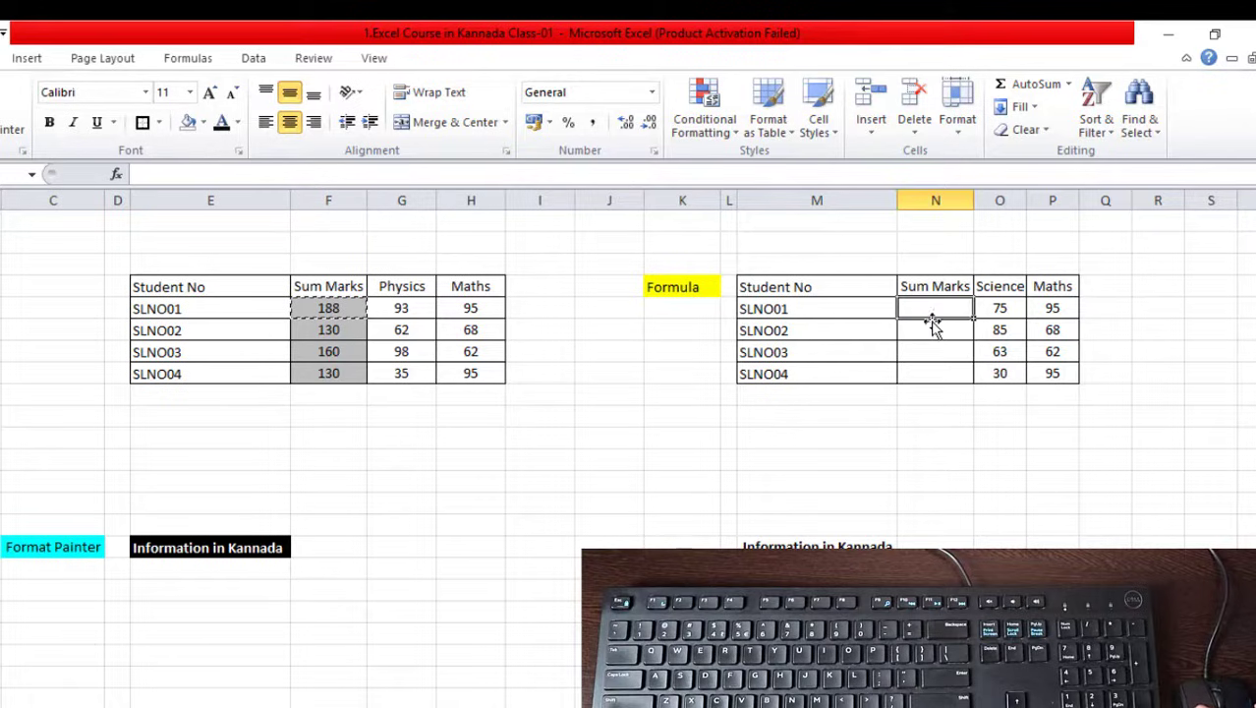
drag(941, 318, 948, 365)
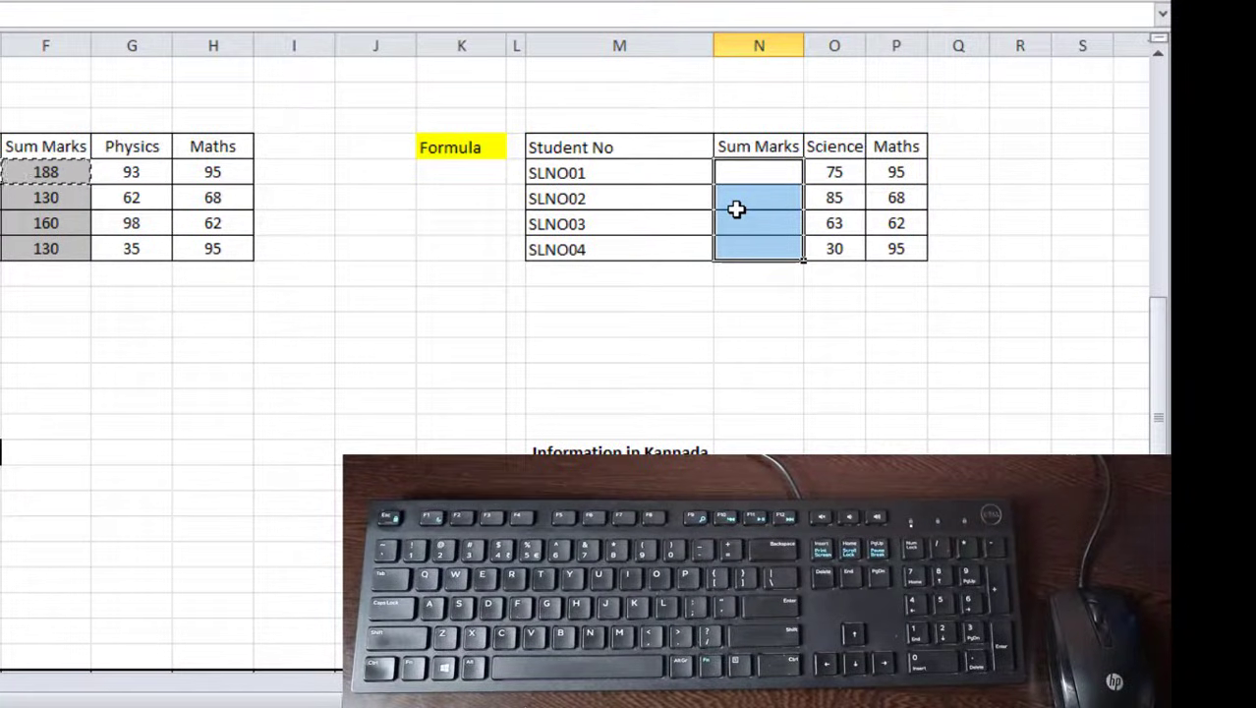
right_click(736, 209)
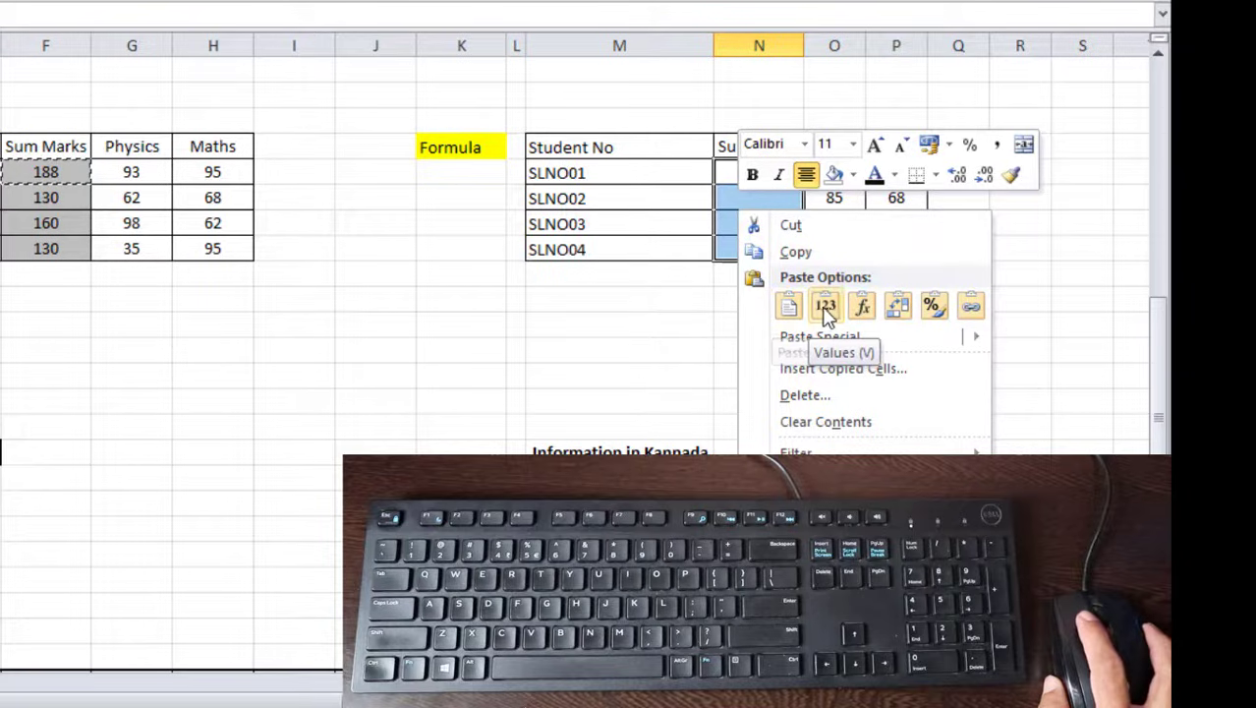
click(861, 307)
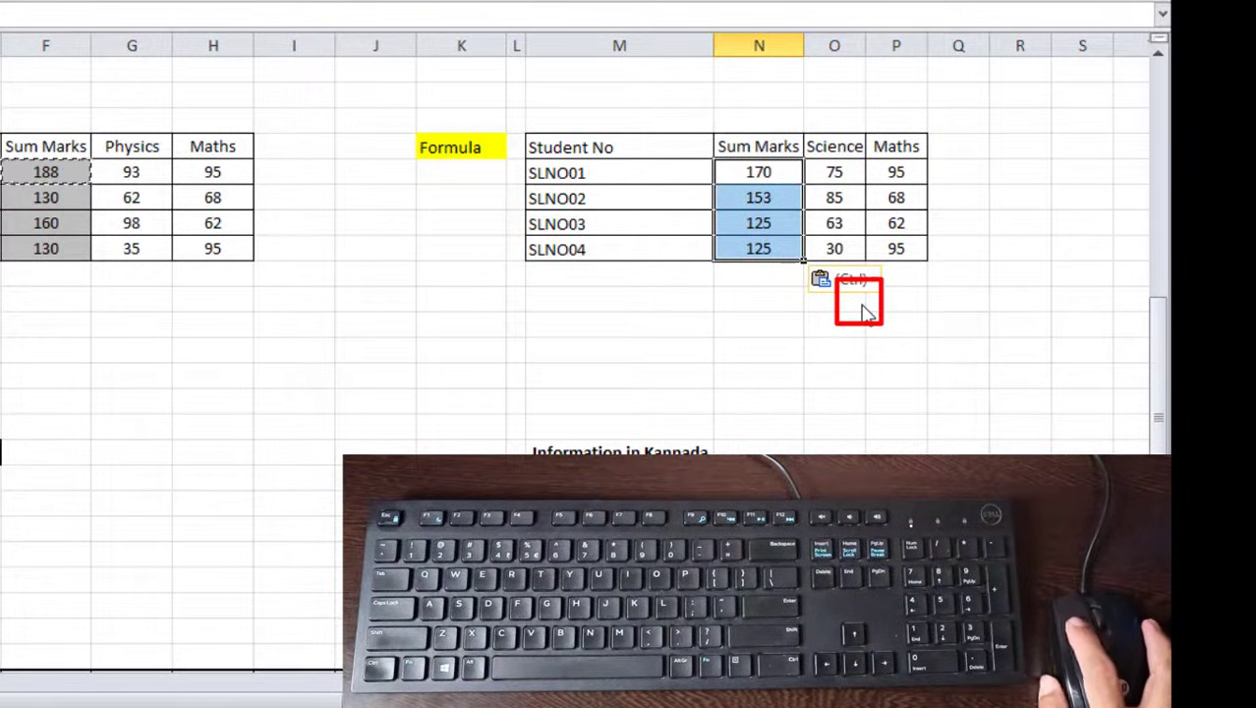
click(851, 352)
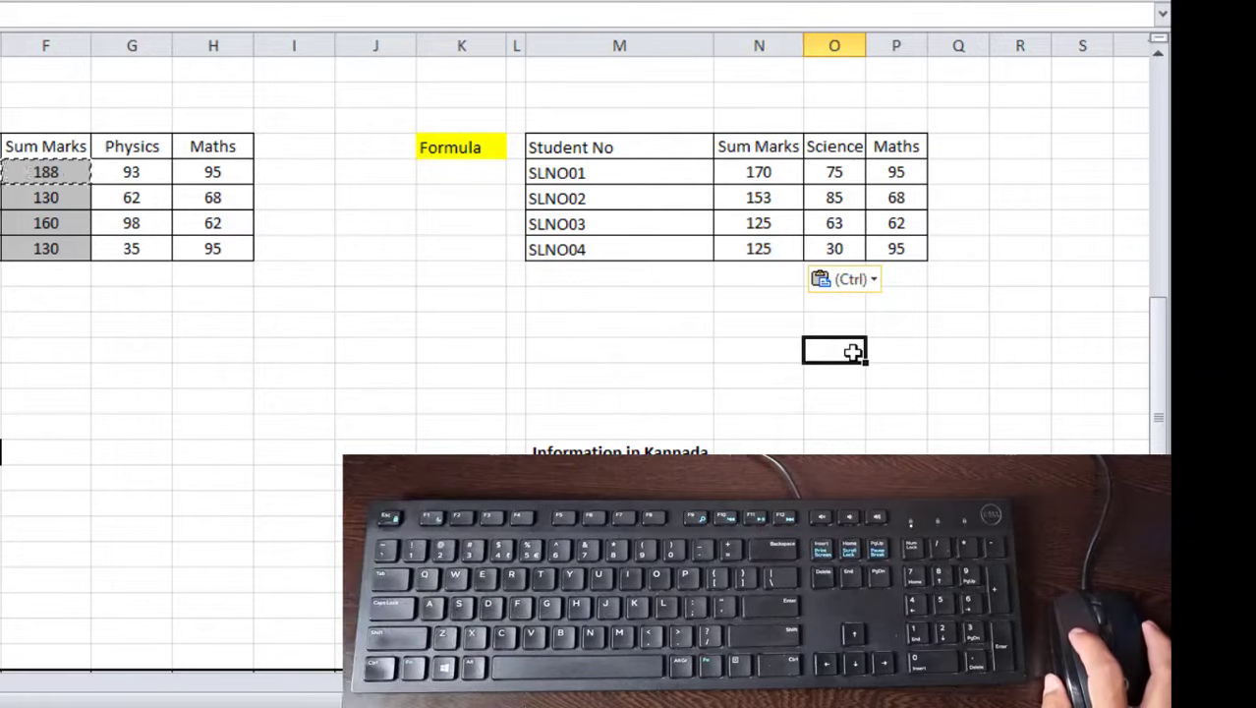
double_click(853, 353)
click(770, 351)
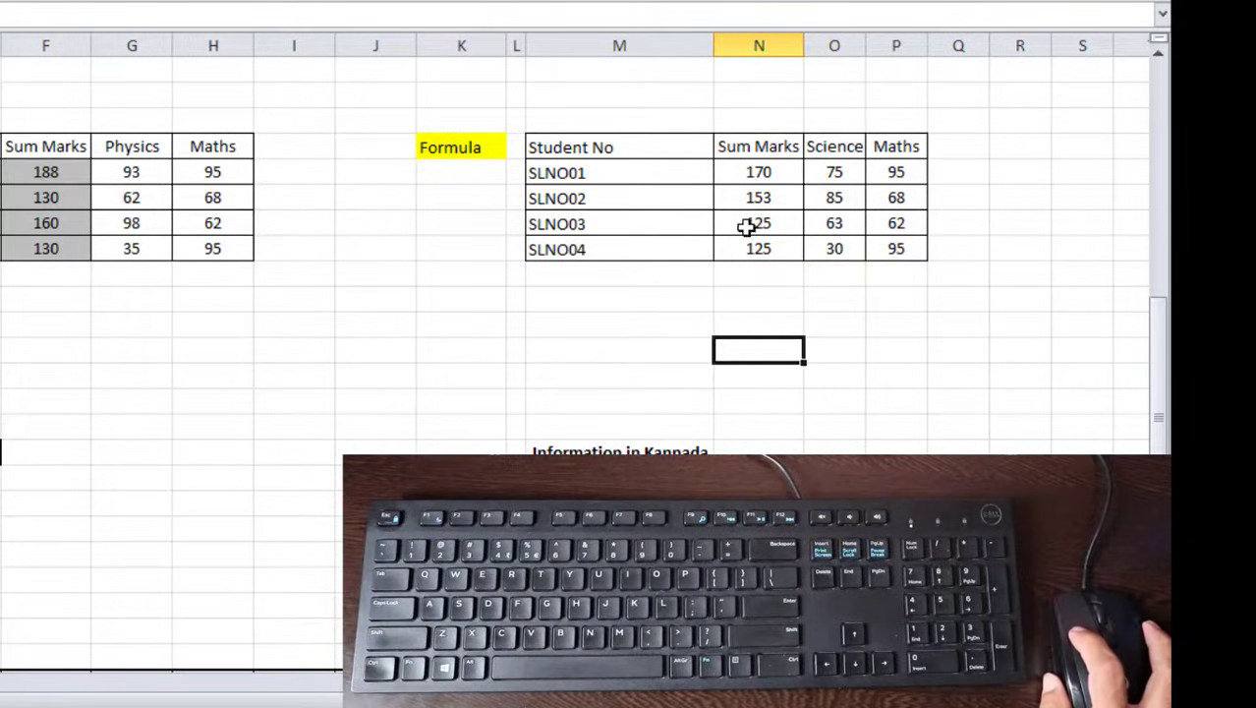
Inspect the cell references of the pasted Sum Marks formula in N26, leaving the formula as it is
double_click(776, 170)
key(Escape)
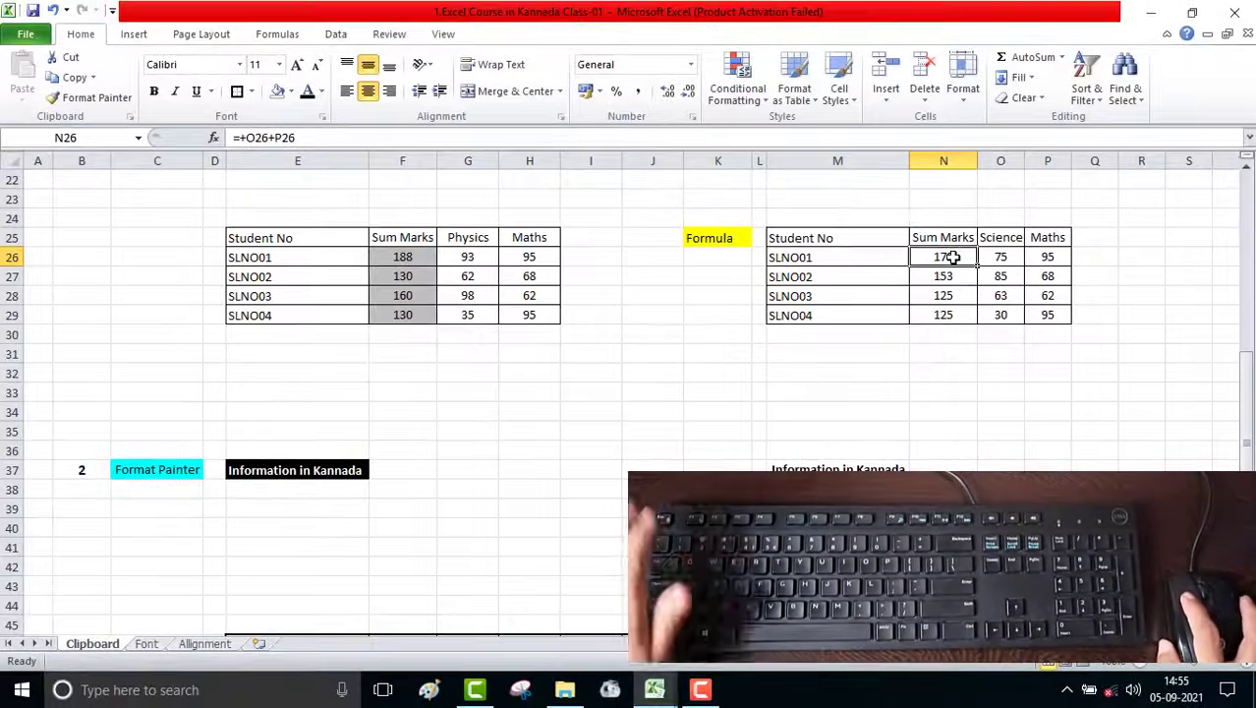
double_click(772, 172)
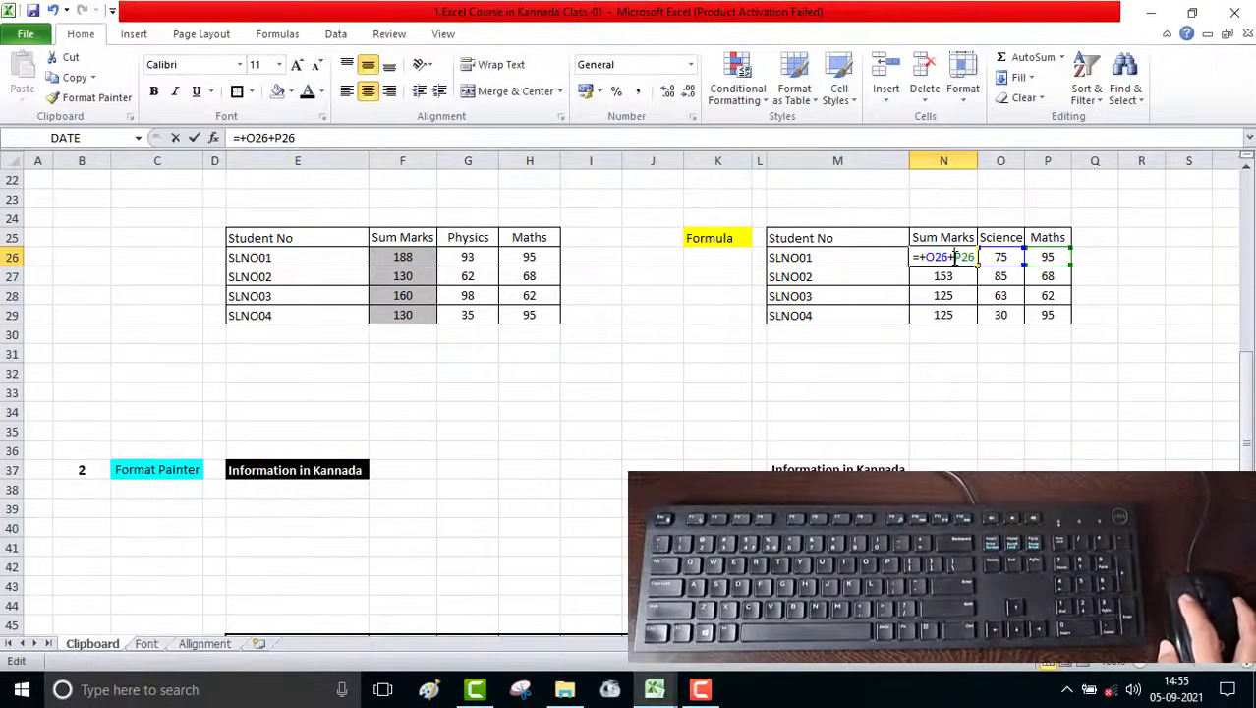
key(Escape)
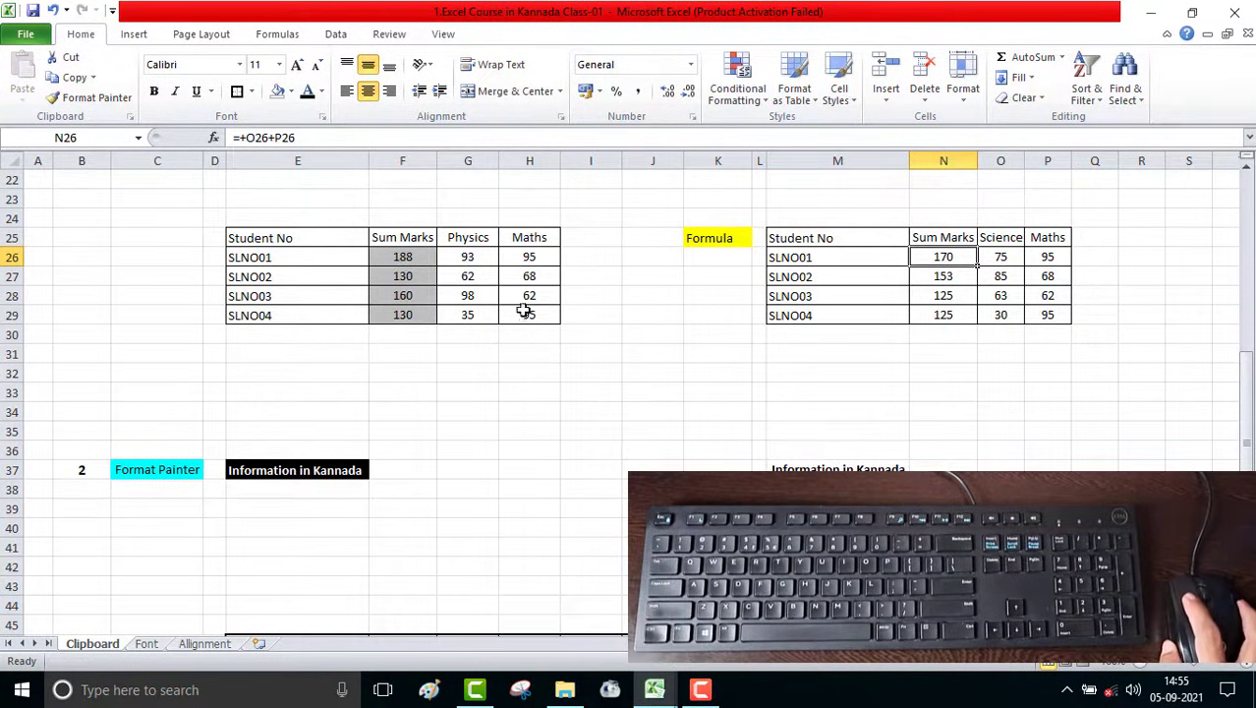
click(757, 294)
click(729, 299)
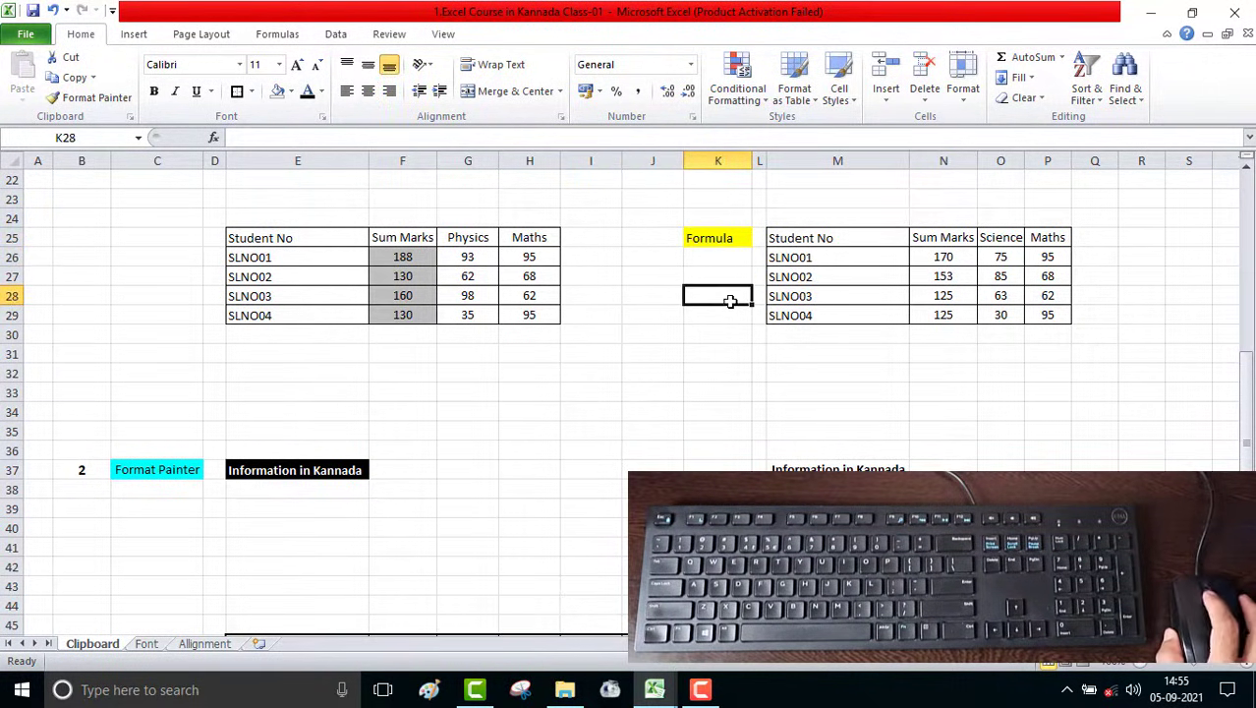
Renumber the Format Painter section as 3 in B37
scroll(726, 328, down, 3)
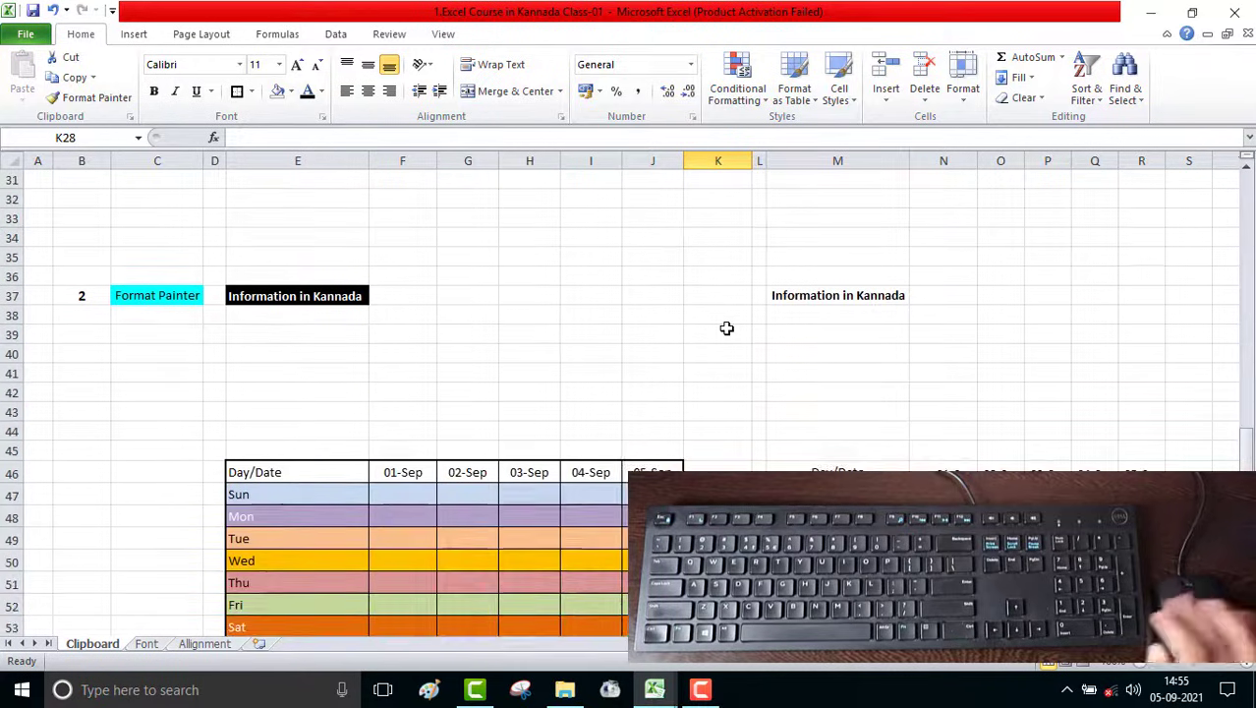
scroll(726, 327, down, 1)
click(68, 245)
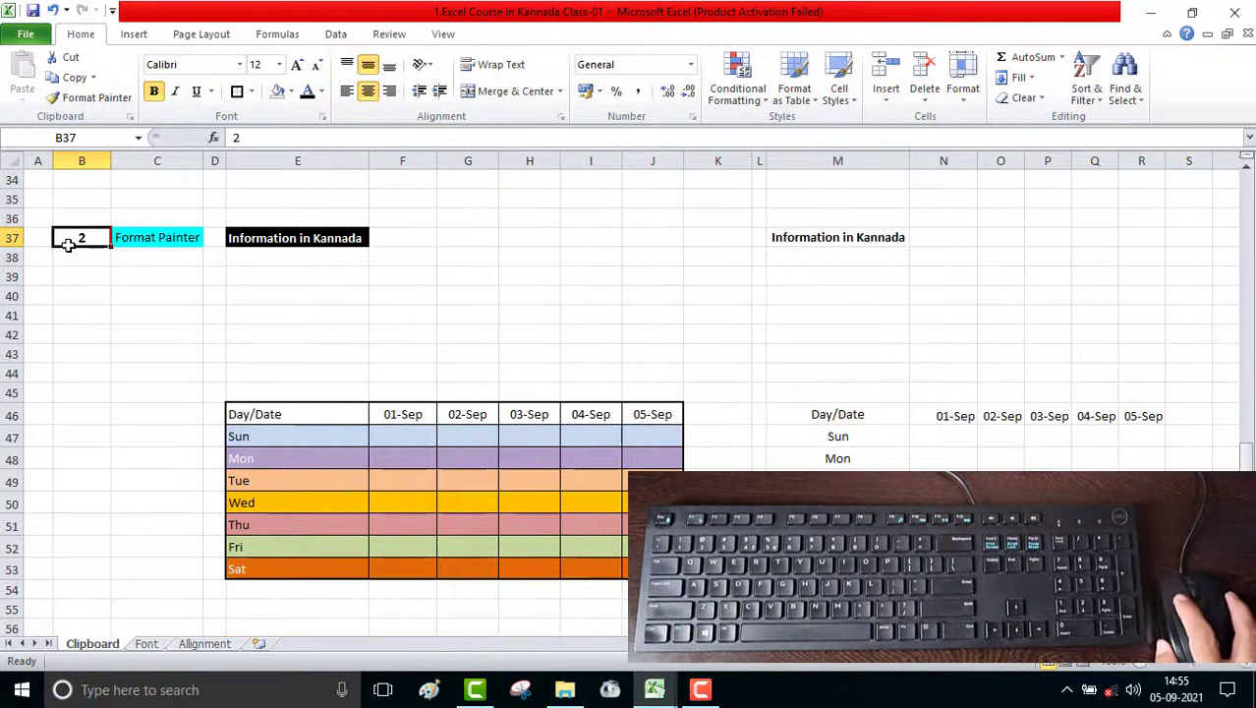
text(3)
key(Return)
Compare the formatted Information in Kannada cell E37 of the Format Painter section with the plain one in M37
click(157, 238)
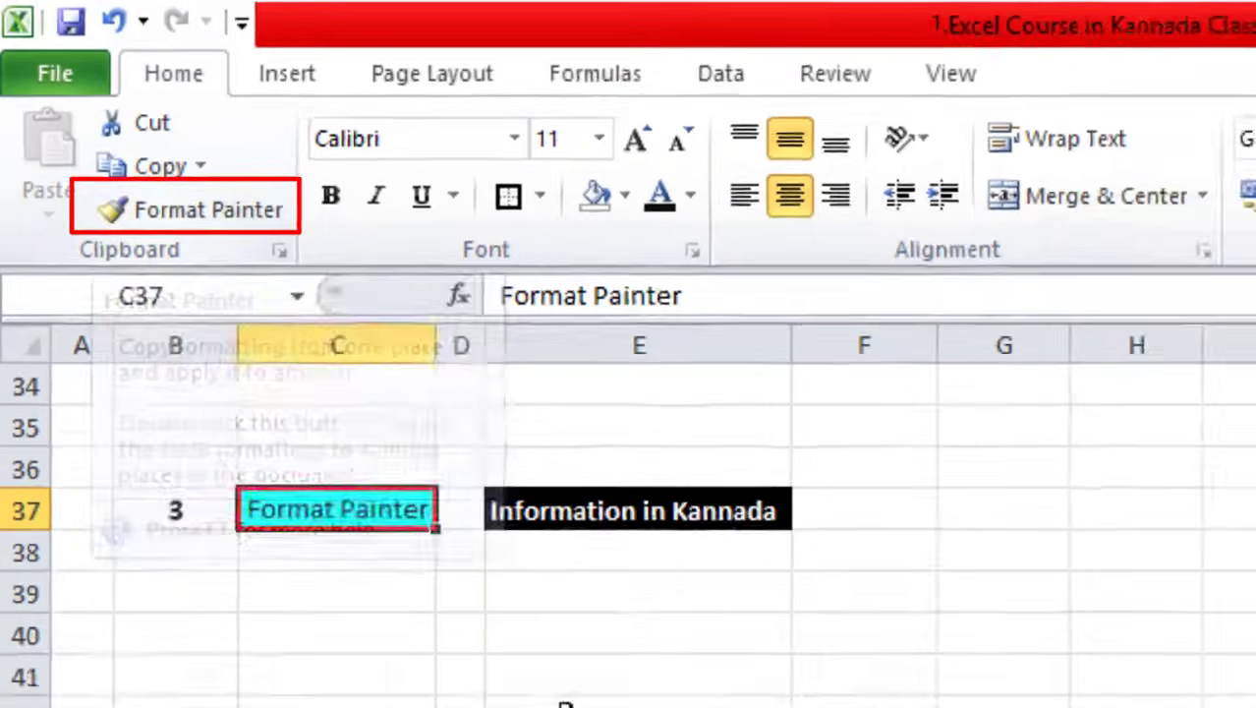
click(565, 703)
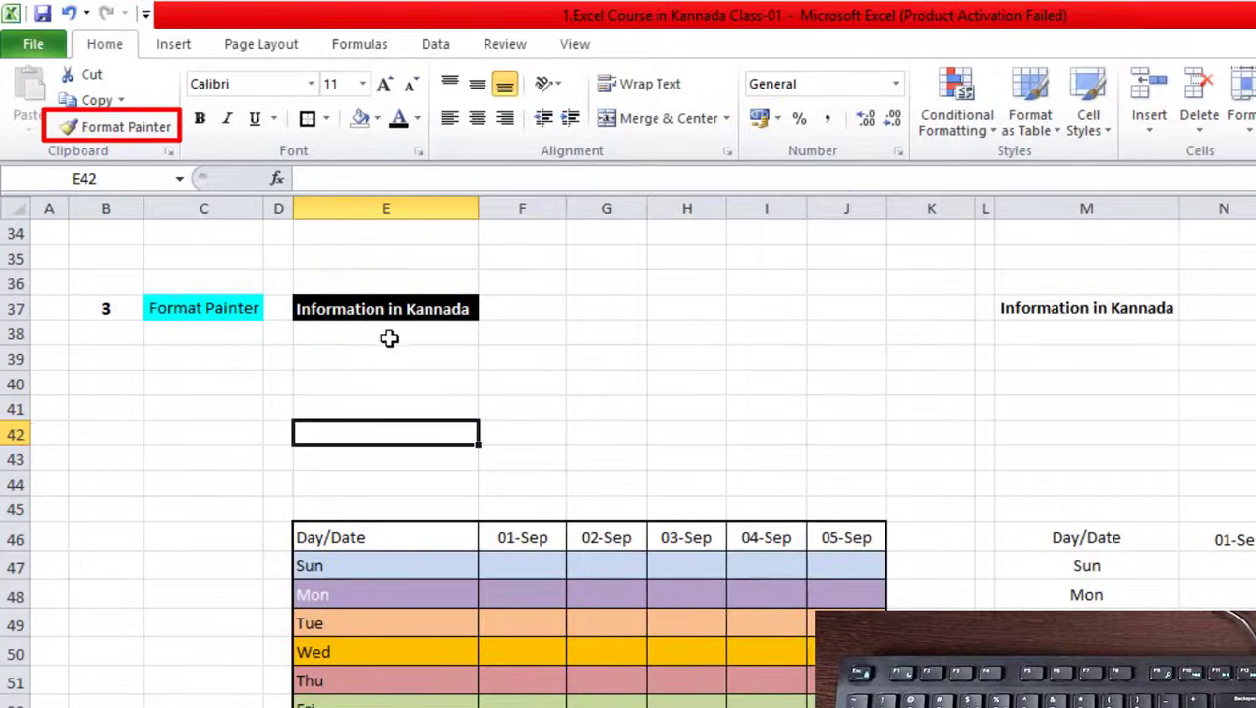
click(398, 318)
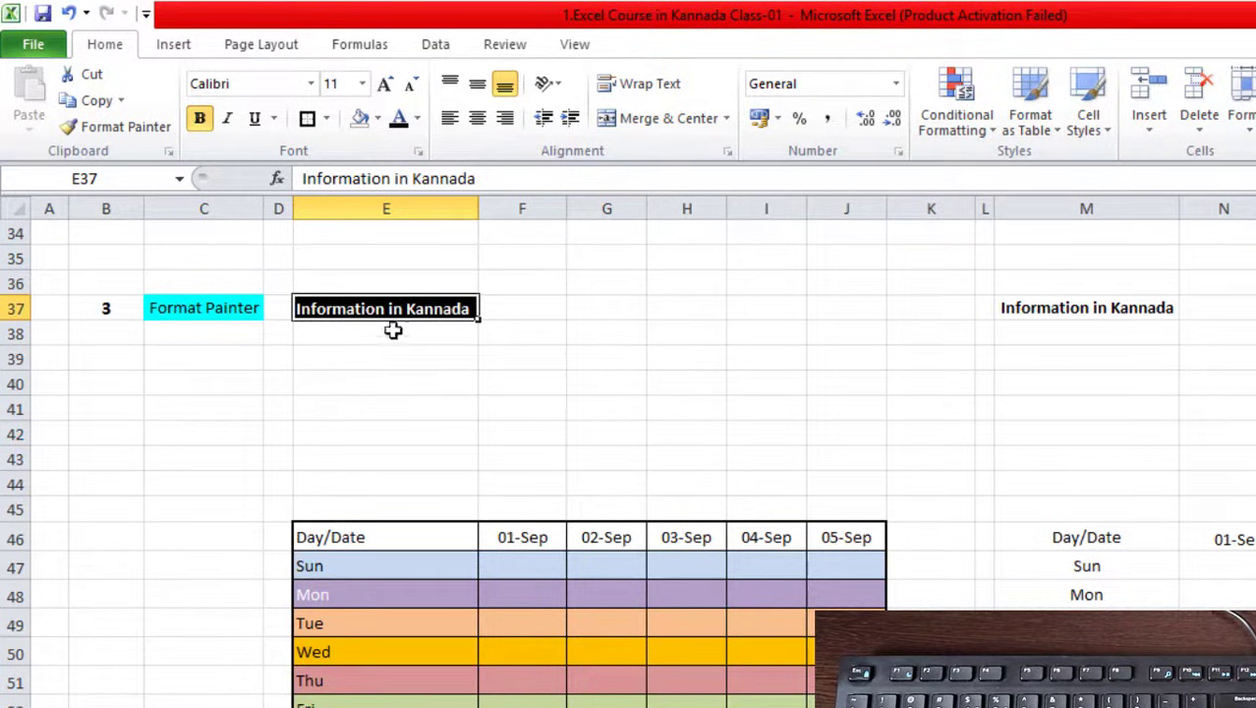
click(425, 375)
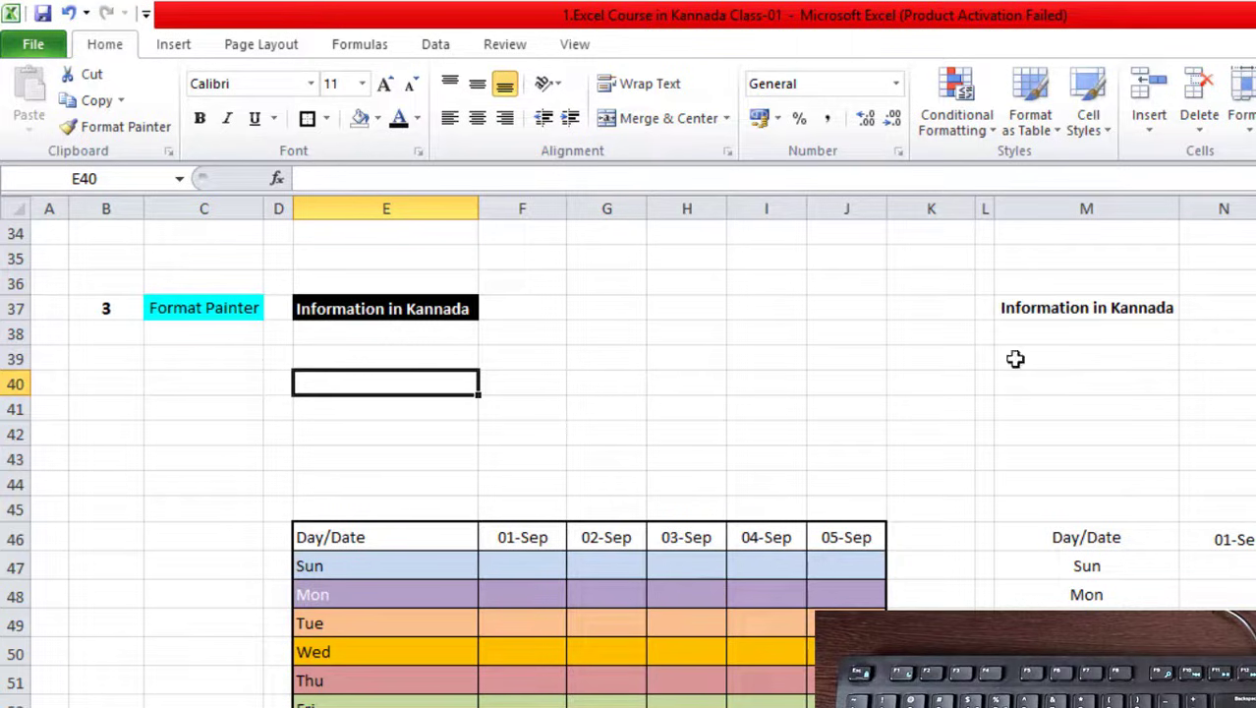
click(1093, 337)
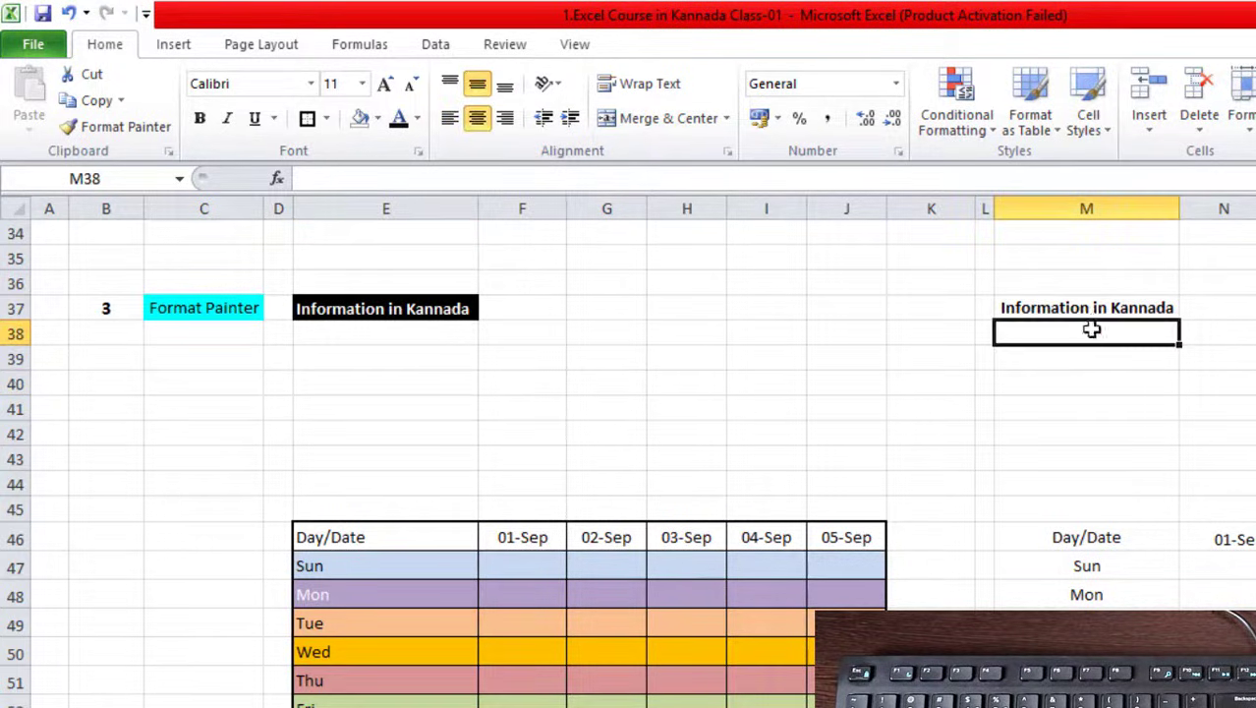
key(Up)
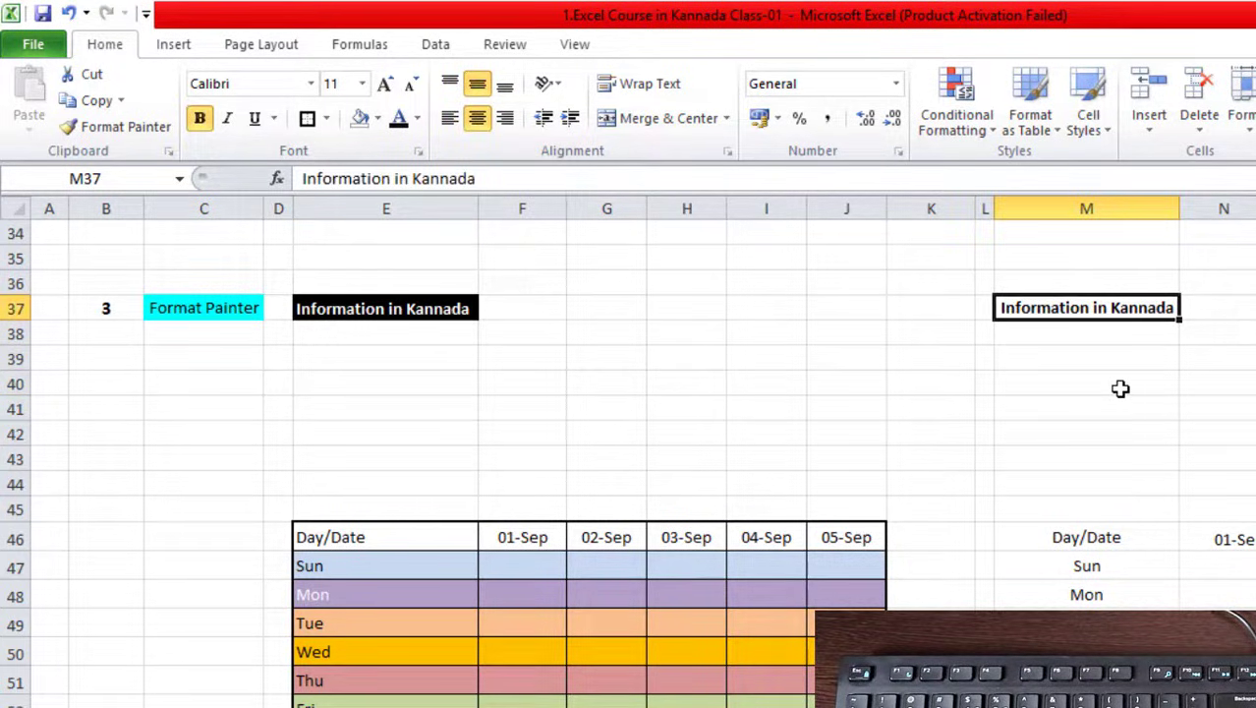
click(1095, 386)
click(1128, 308)
click(1112, 360)
Copy the formatting of E37 onto the Information in Kannada text in M37 with Format Painter and compare the two cells
click(396, 309)
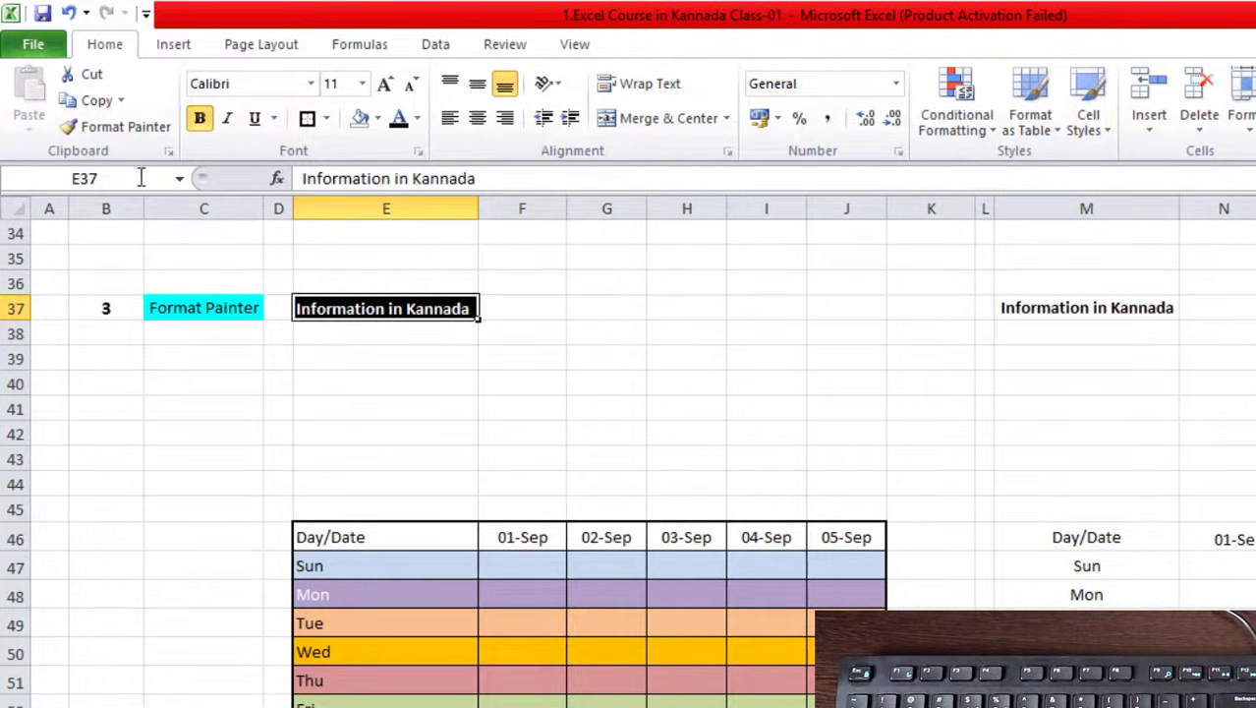
click(122, 131)
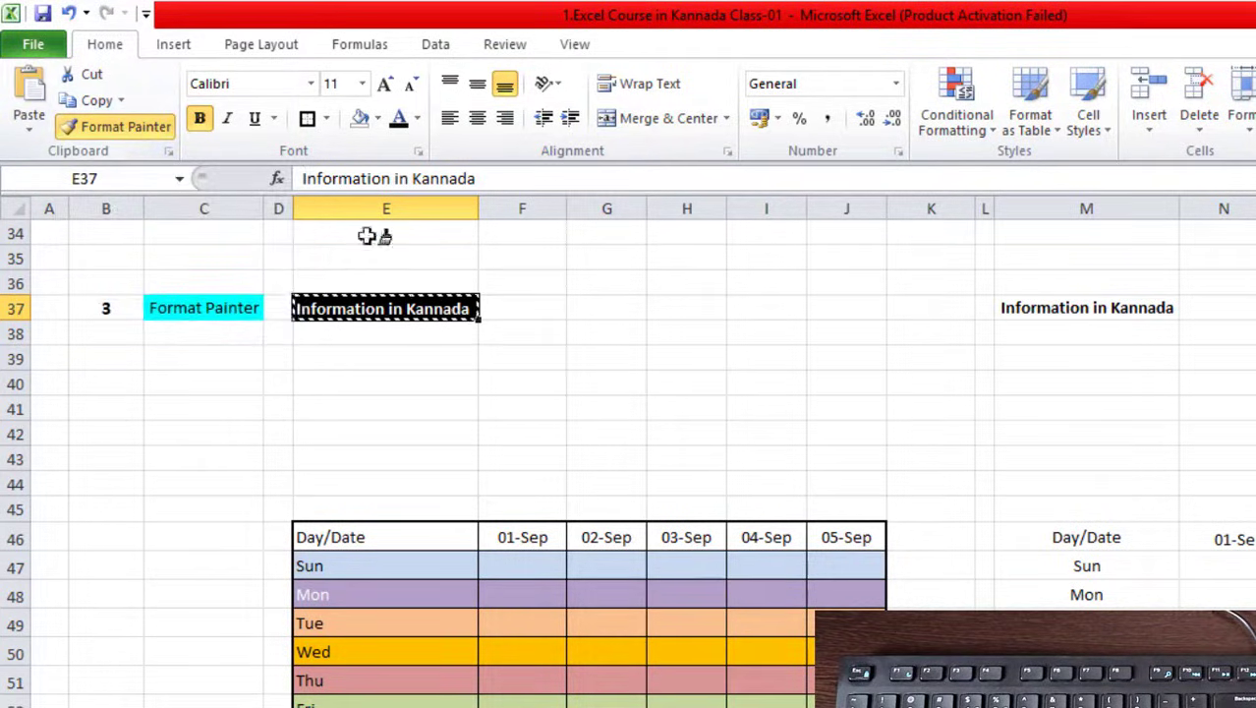
click(1073, 305)
click(1130, 405)
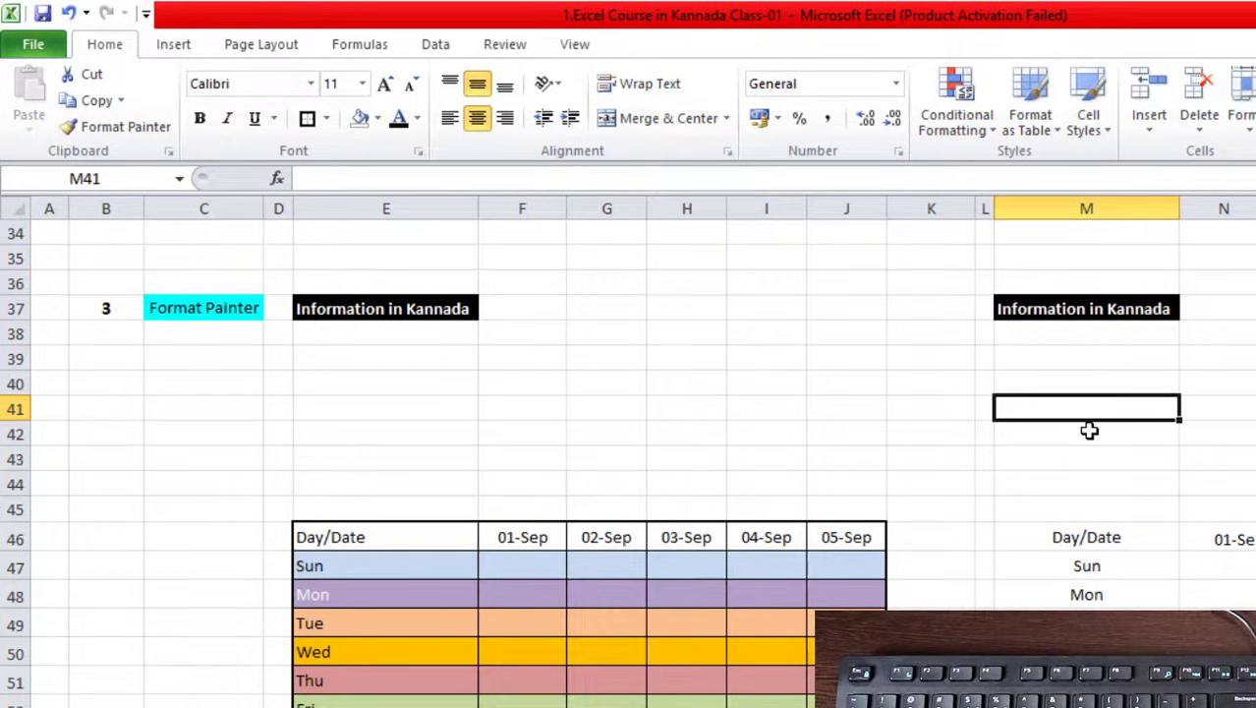
click(404, 309)
click(1104, 290)
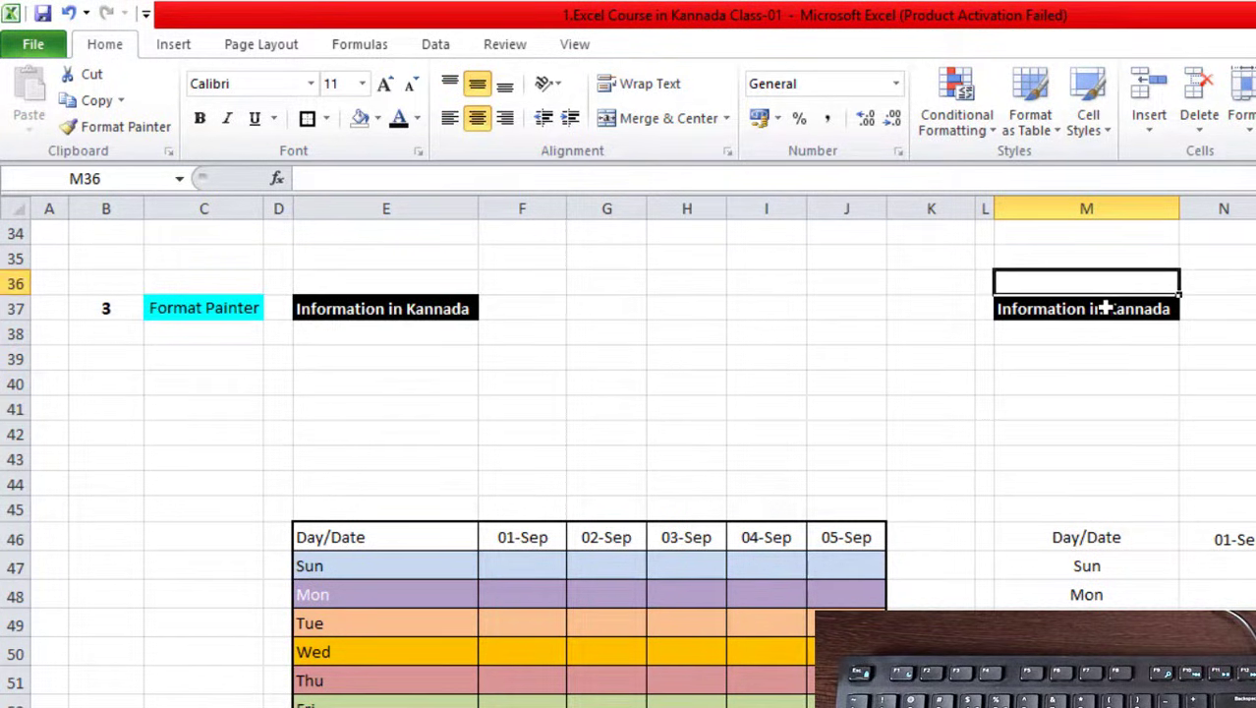
click(1103, 307)
Compare the coloured day and date table in E46:J53 with the unformatted table in M46:R53, row by row
scroll(734, 415, down, 2)
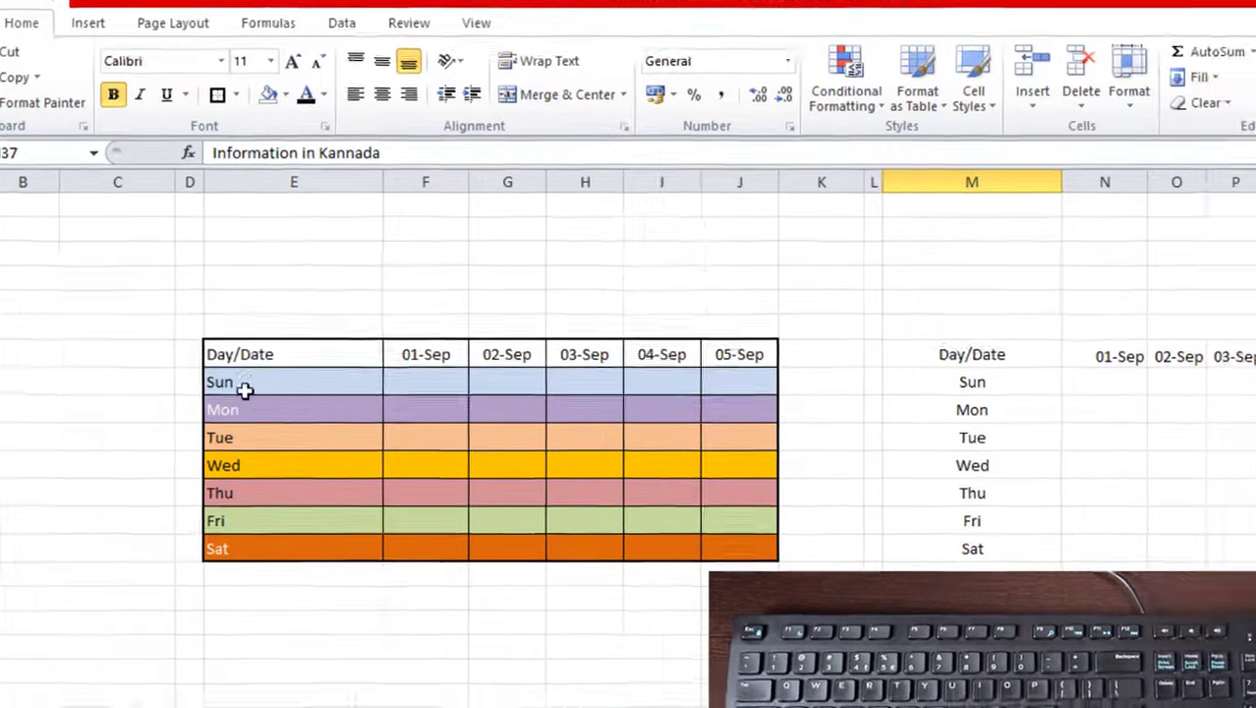
drag(338, 418, 348, 582)
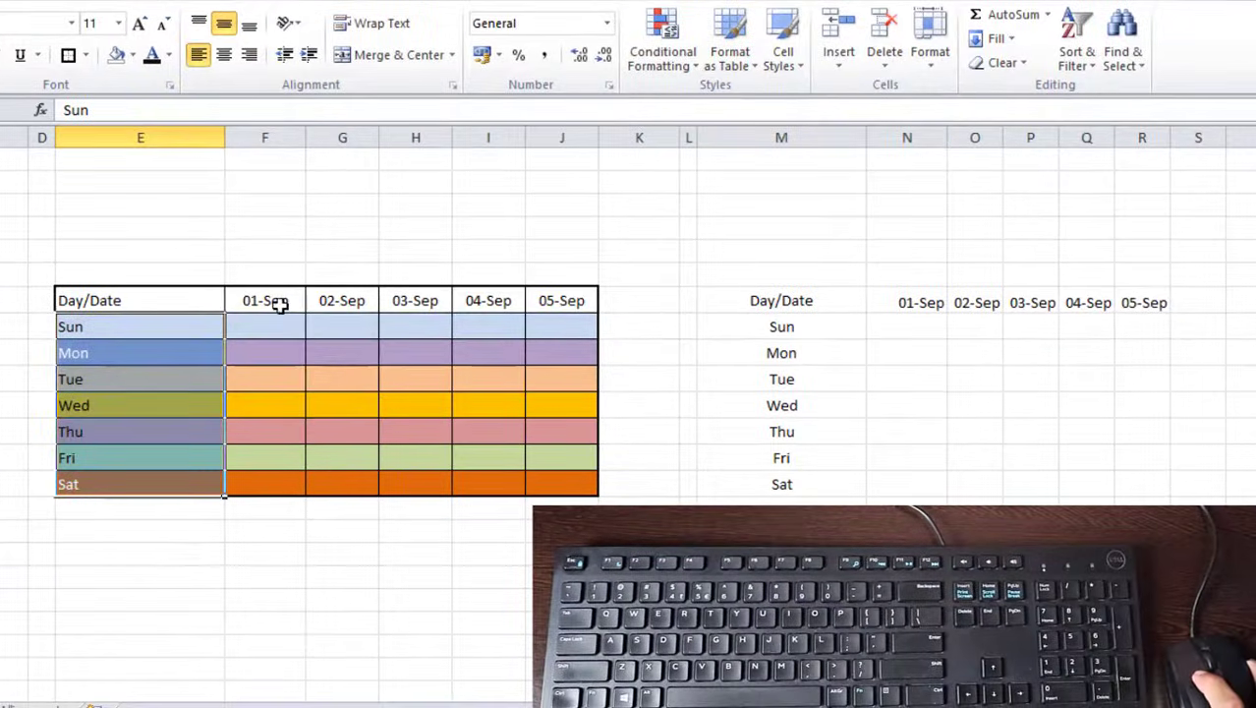
drag(280, 305, 561, 301)
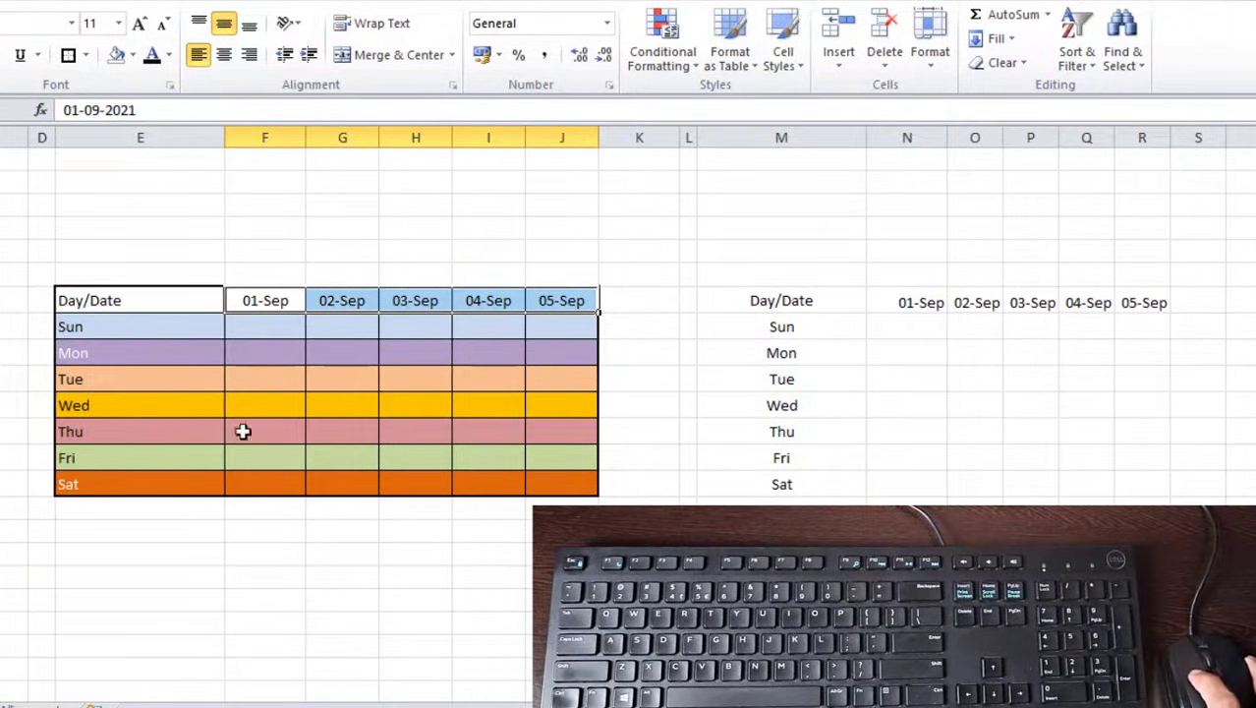
click(98, 326)
click(107, 358)
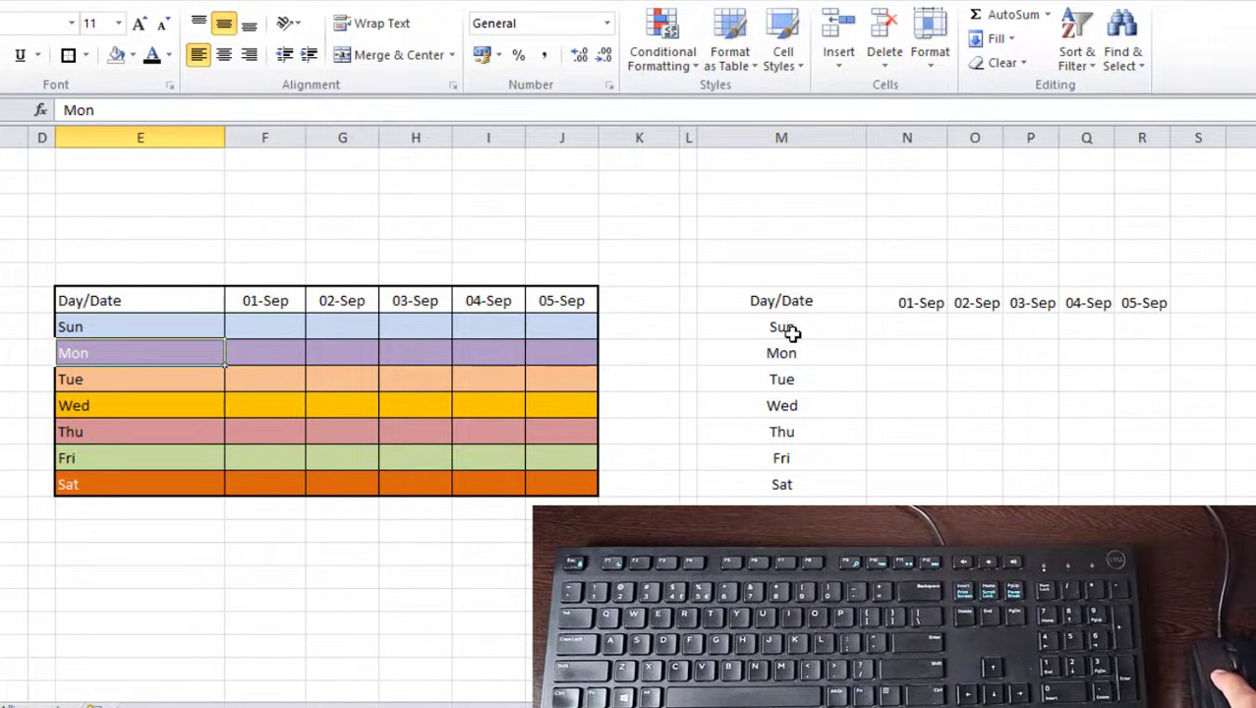
drag(783, 300, 1157, 475)
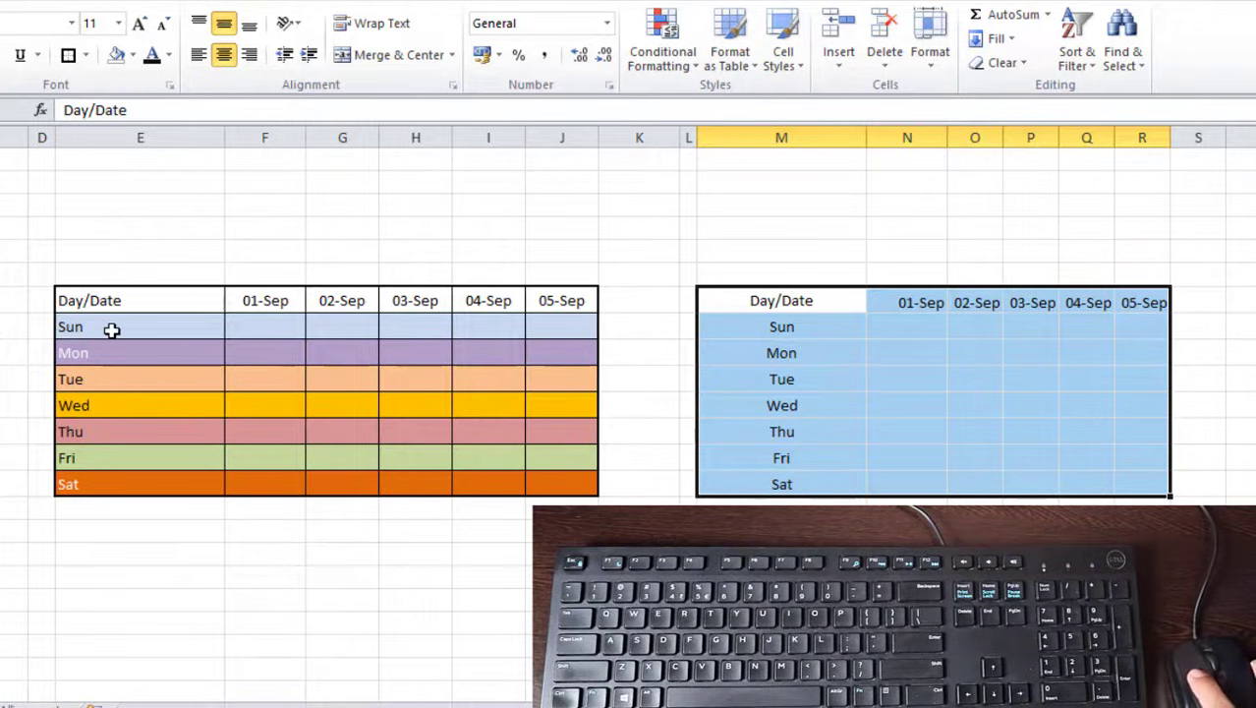
drag(112, 330, 532, 345)
drag(107, 355, 639, 356)
click(118, 409)
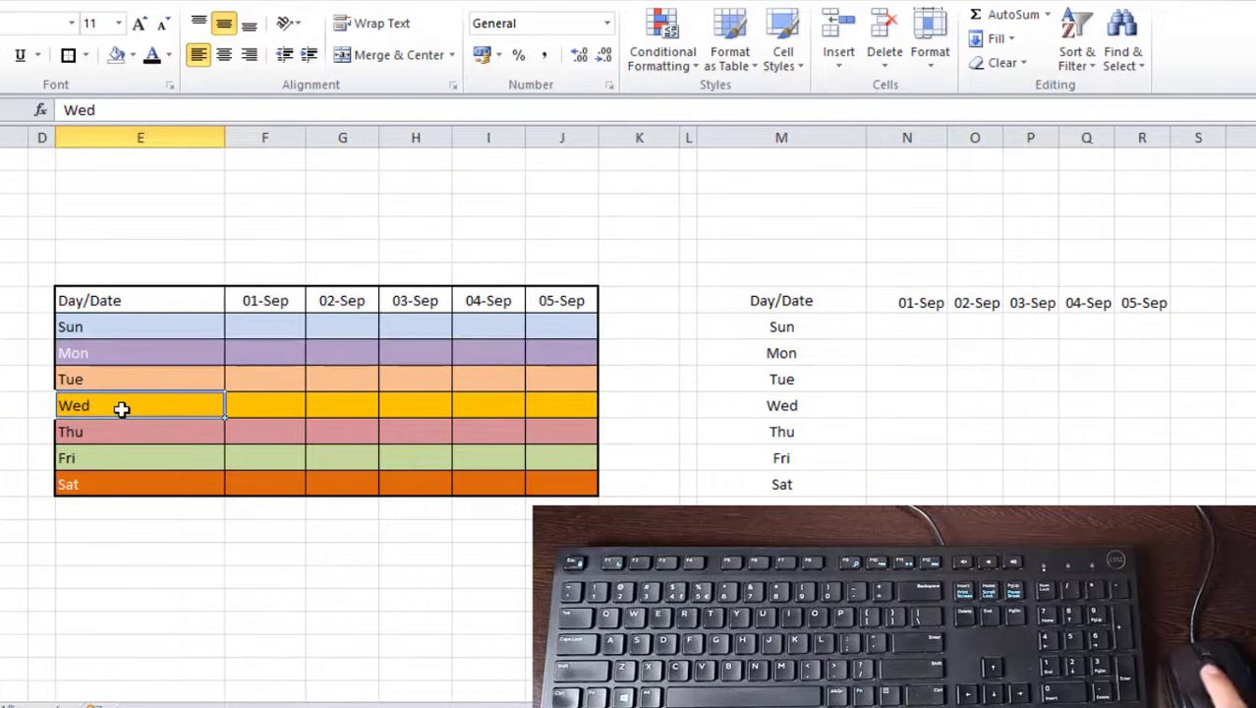
click(104, 431)
click(104, 473)
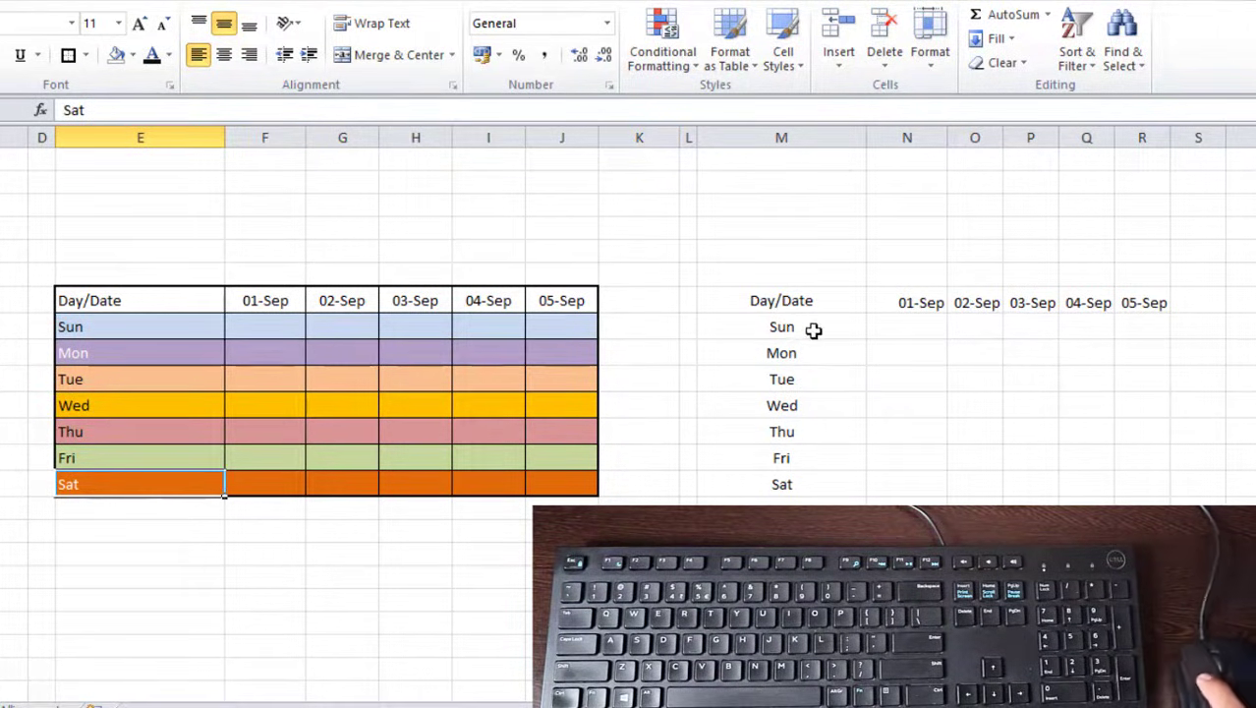
drag(808, 328, 1128, 349)
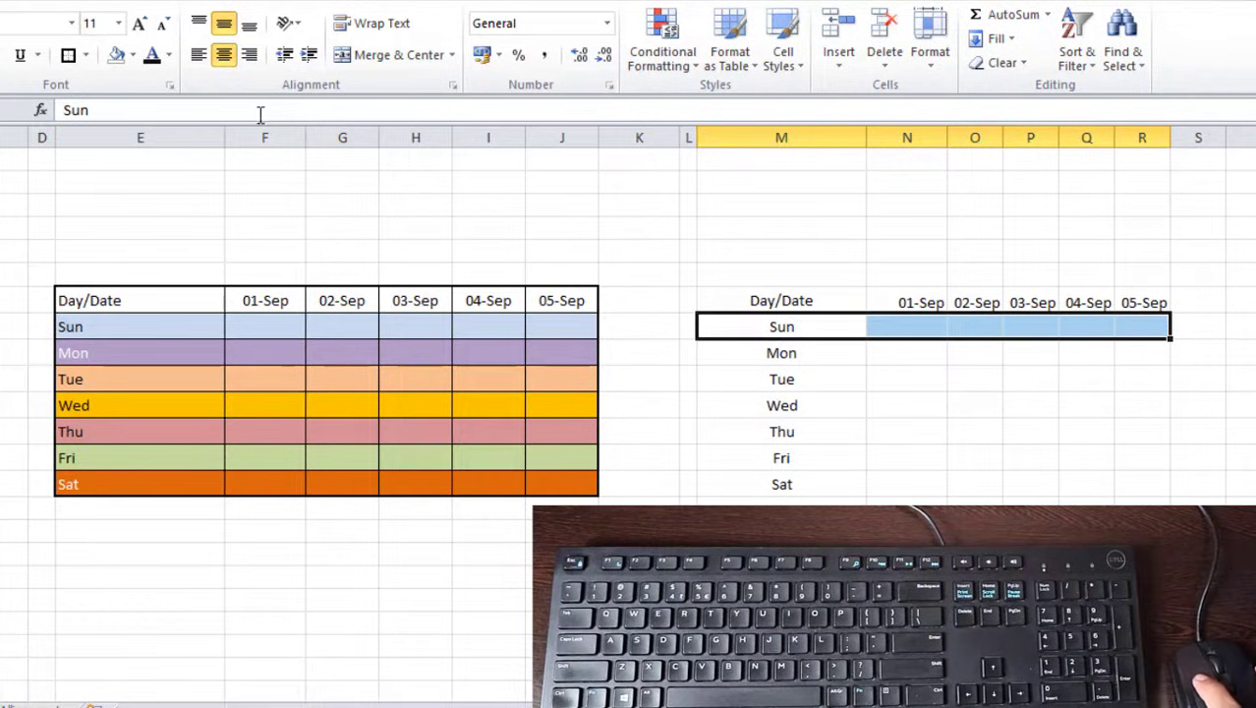
click(133, 55)
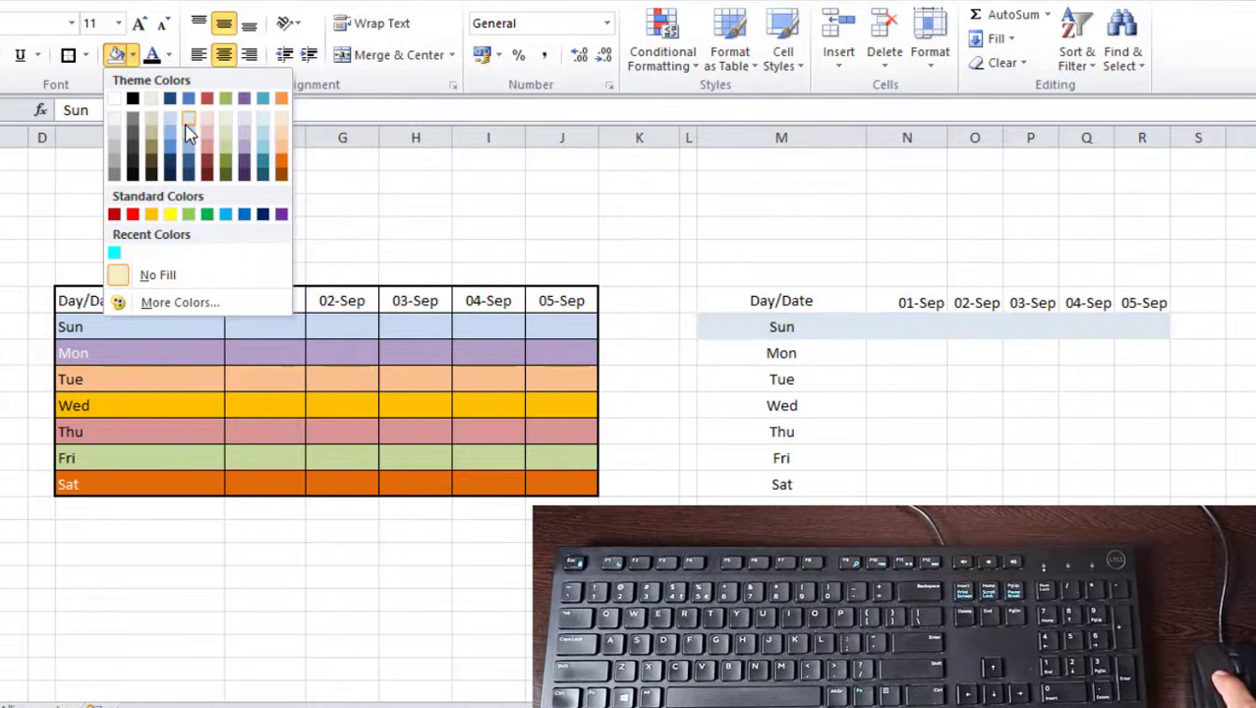
click(906, 182)
click(968, 223)
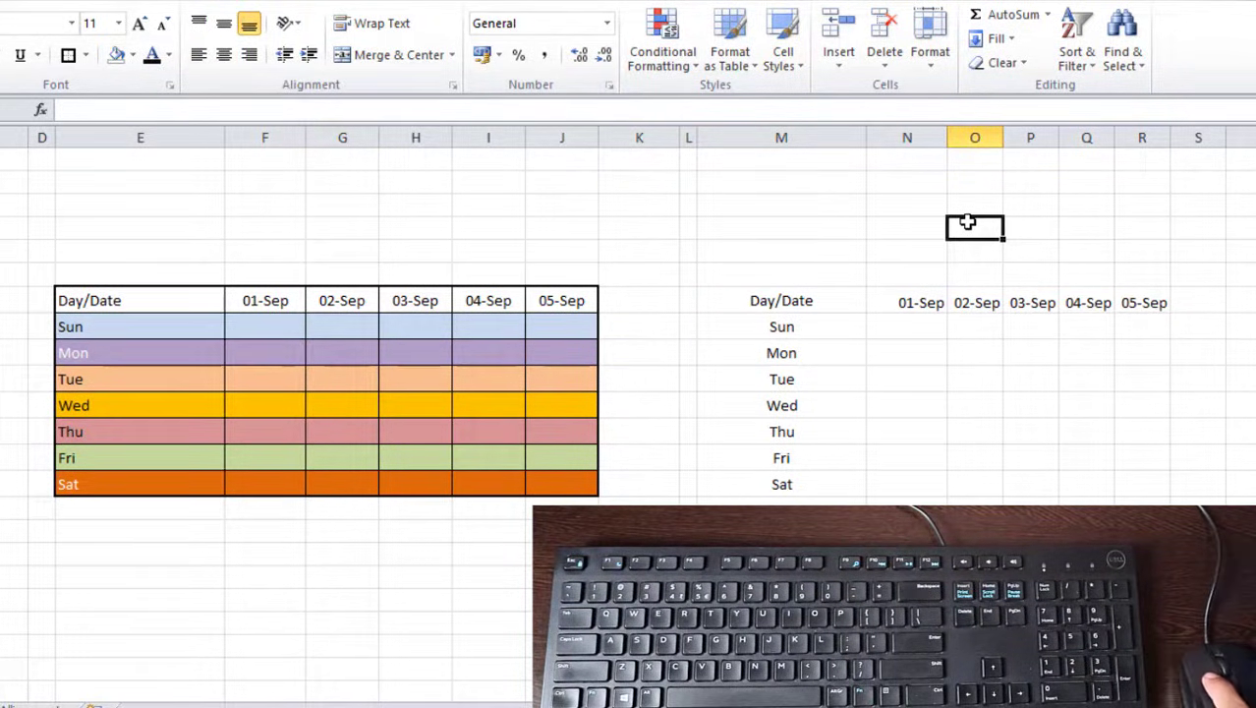
Copy the formatting of the coloured day and date table E46:J53 onto the plain table M46:R53 with Format Painter
click(106, 306)
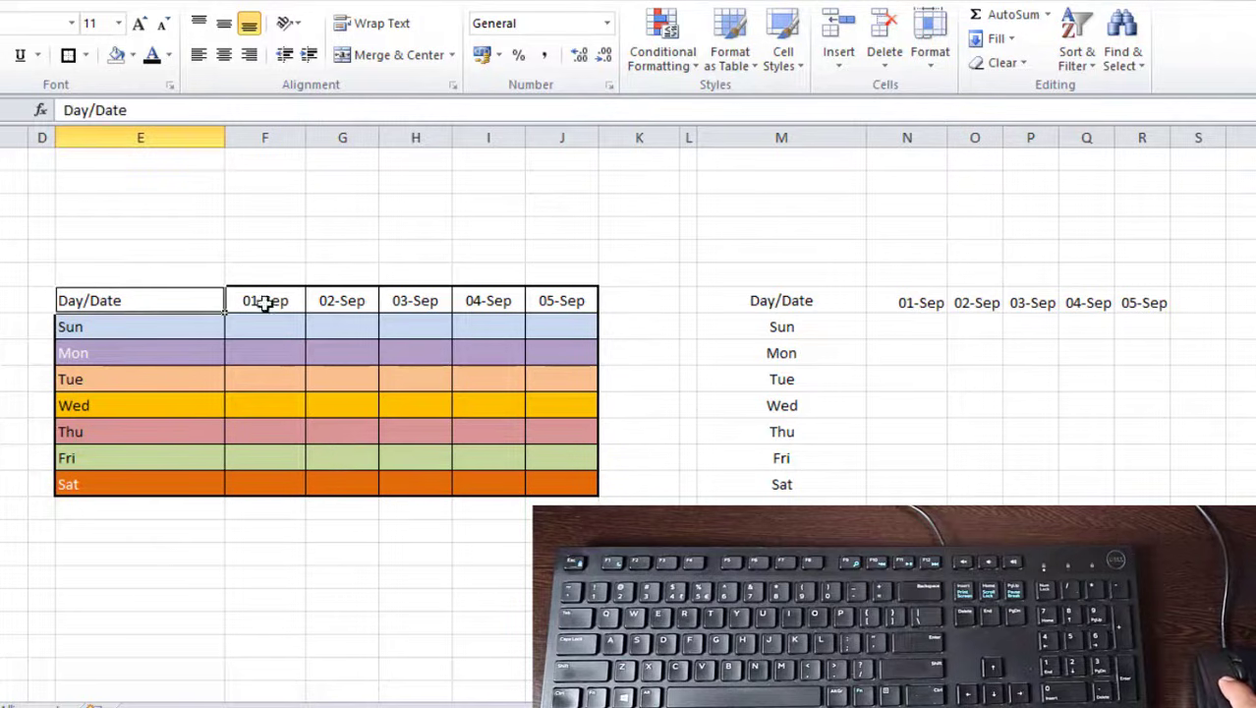
drag(265, 302, 549, 470)
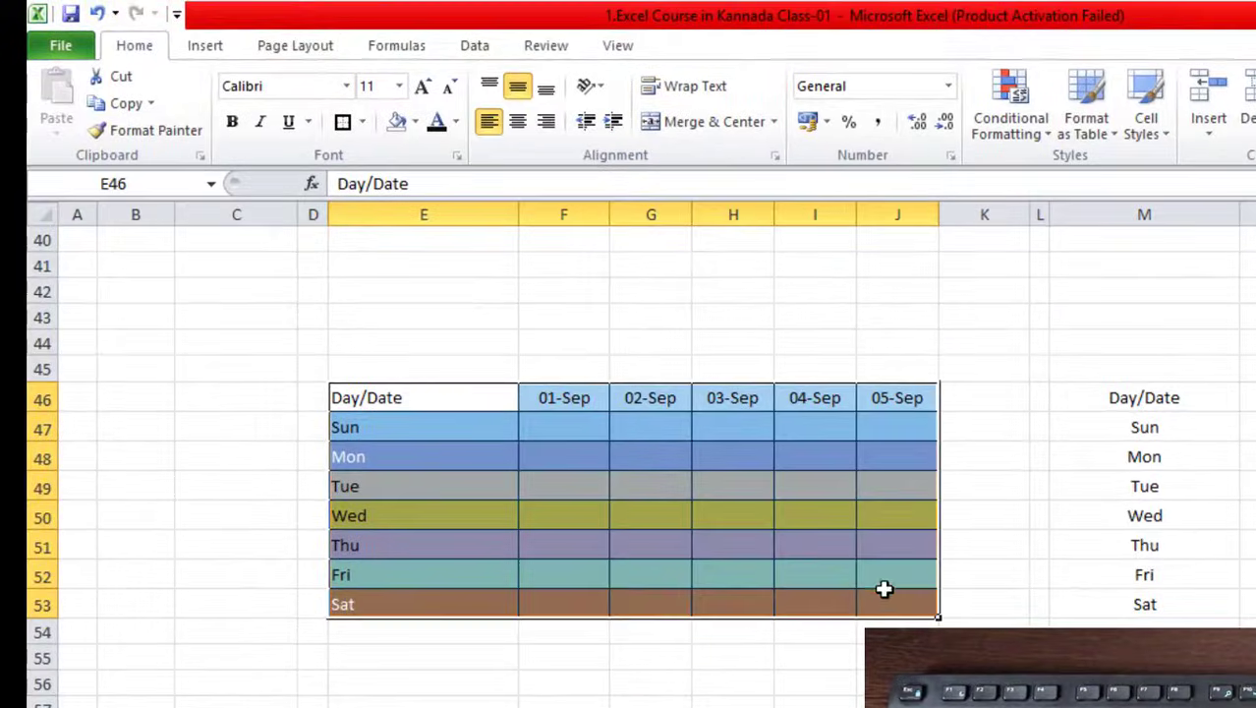
click(148, 131)
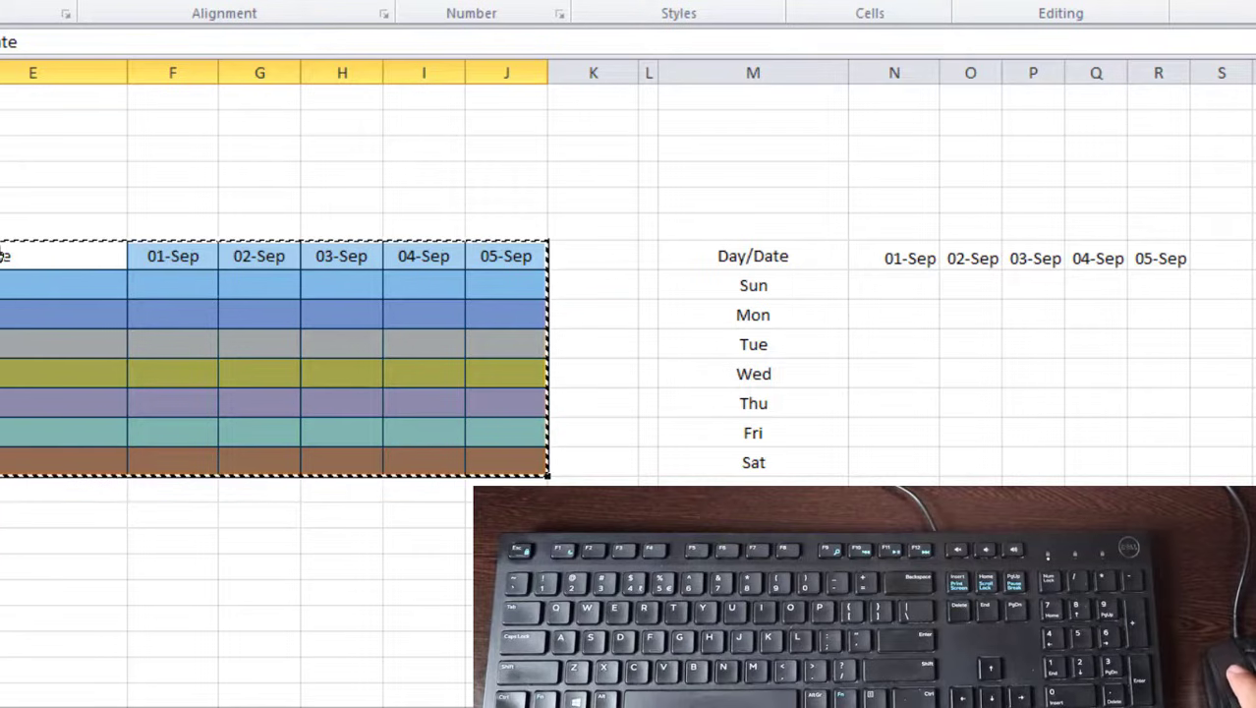
click(722, 255)
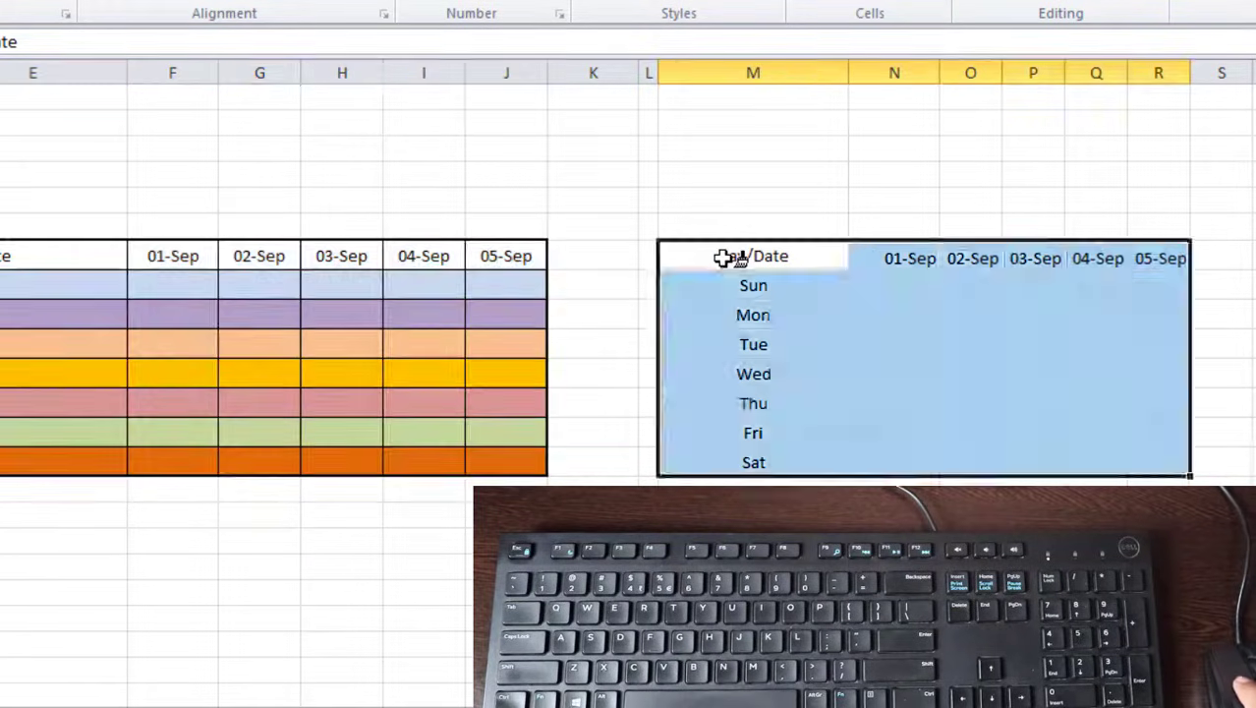
click(779, 476)
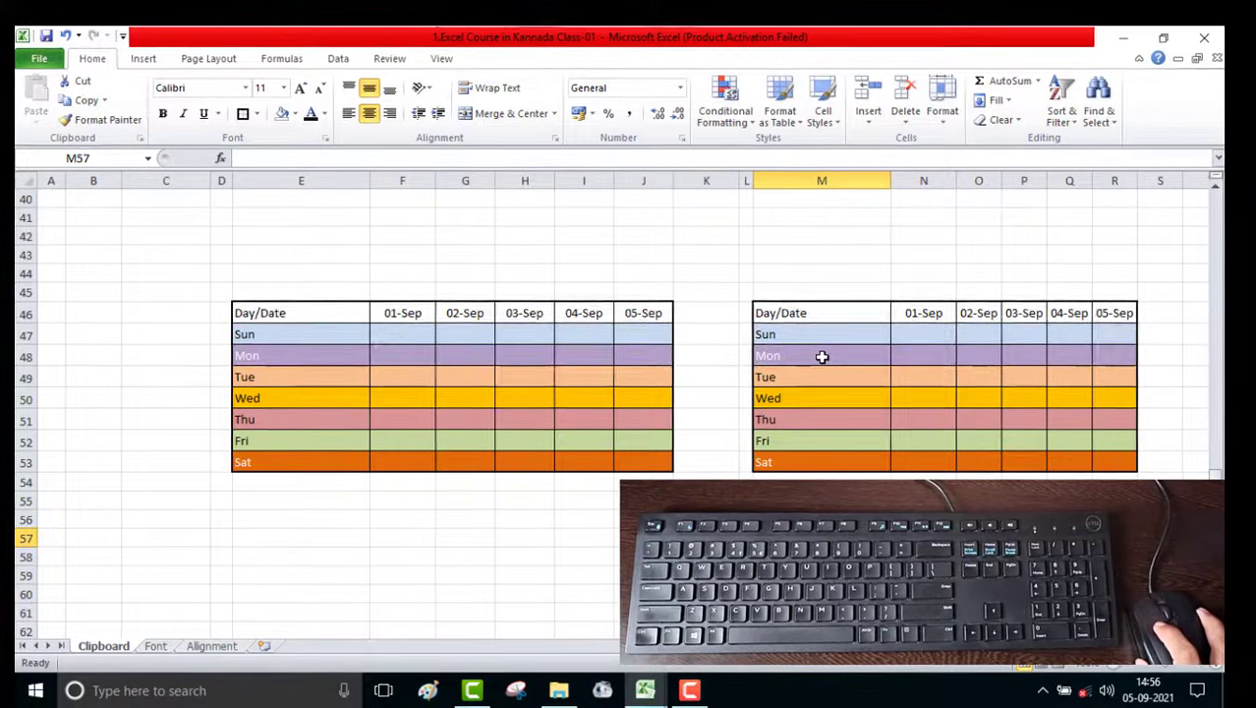
click(753, 316)
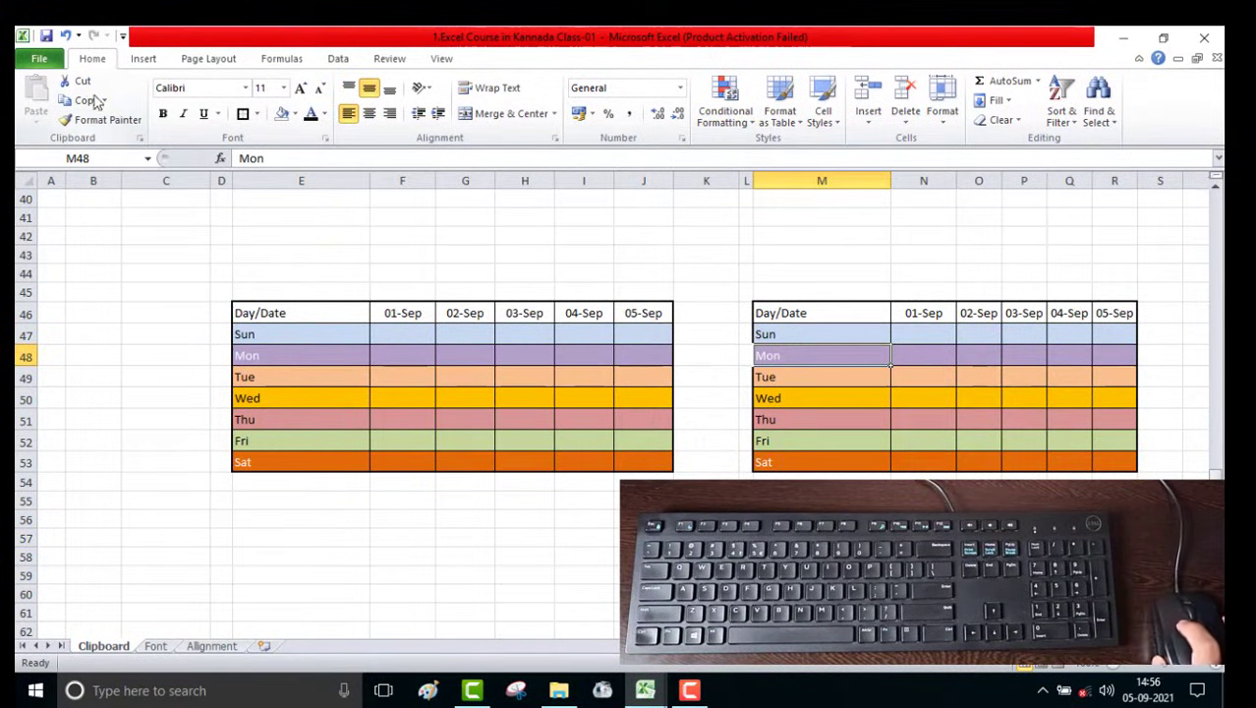
click(1044, 400)
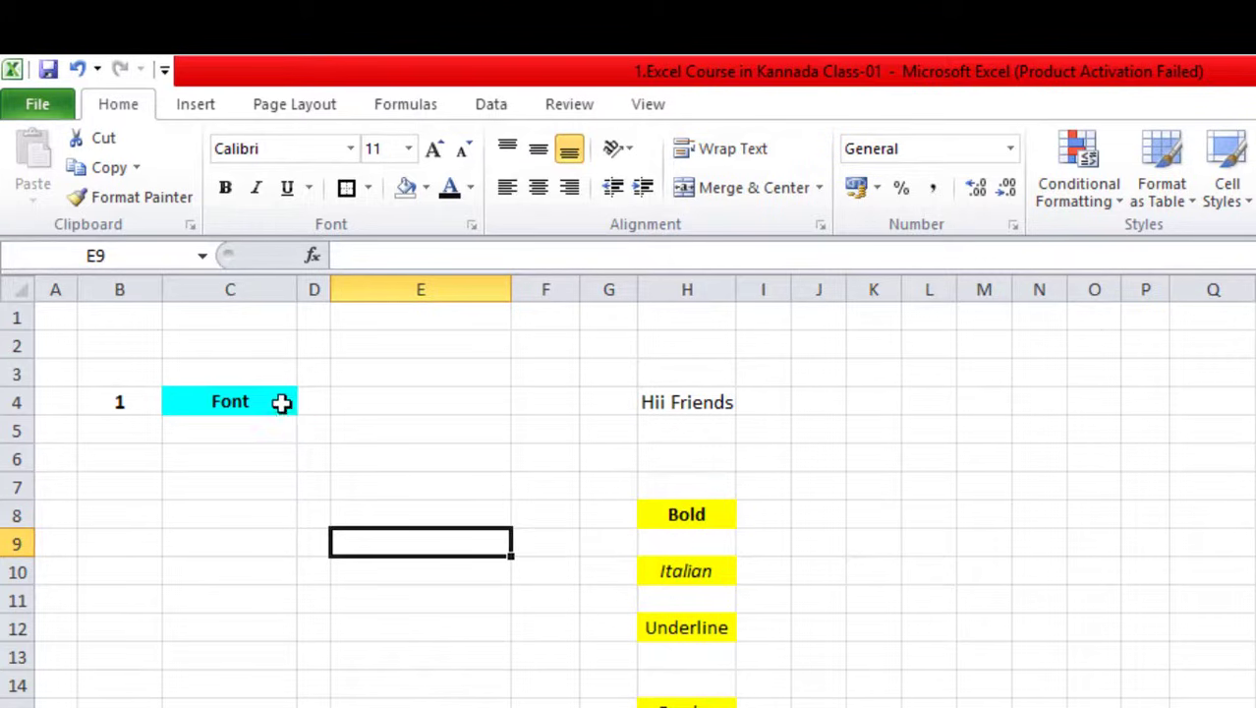
Set the font of Hii Friends in H4 of the Font sheet to Algerian and autofit column H
click(487, 695)
click(725, 397)
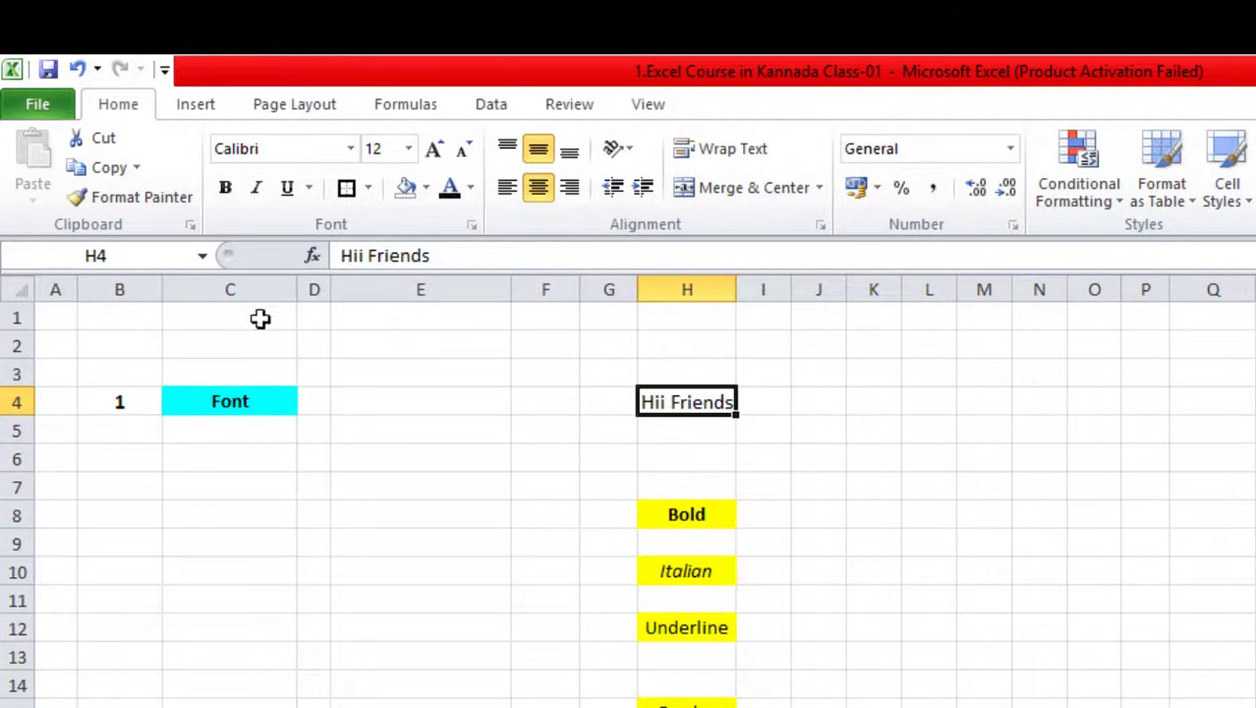
click(609, 486)
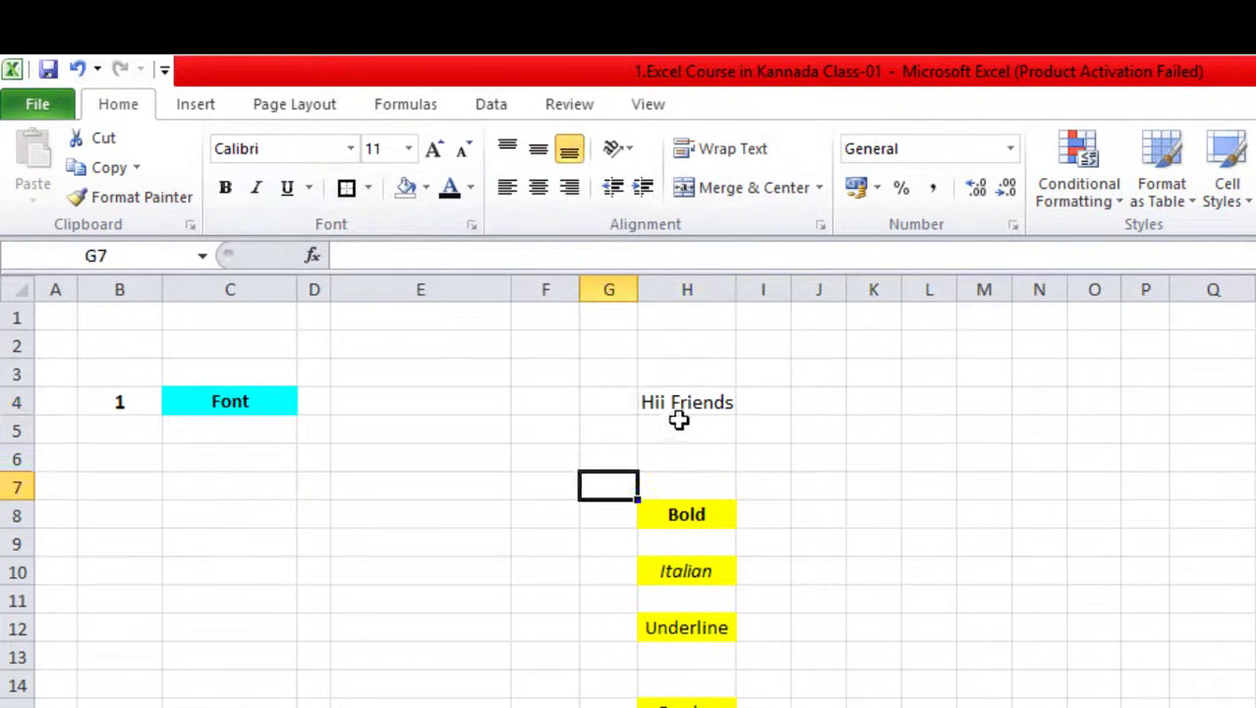
click(681, 405)
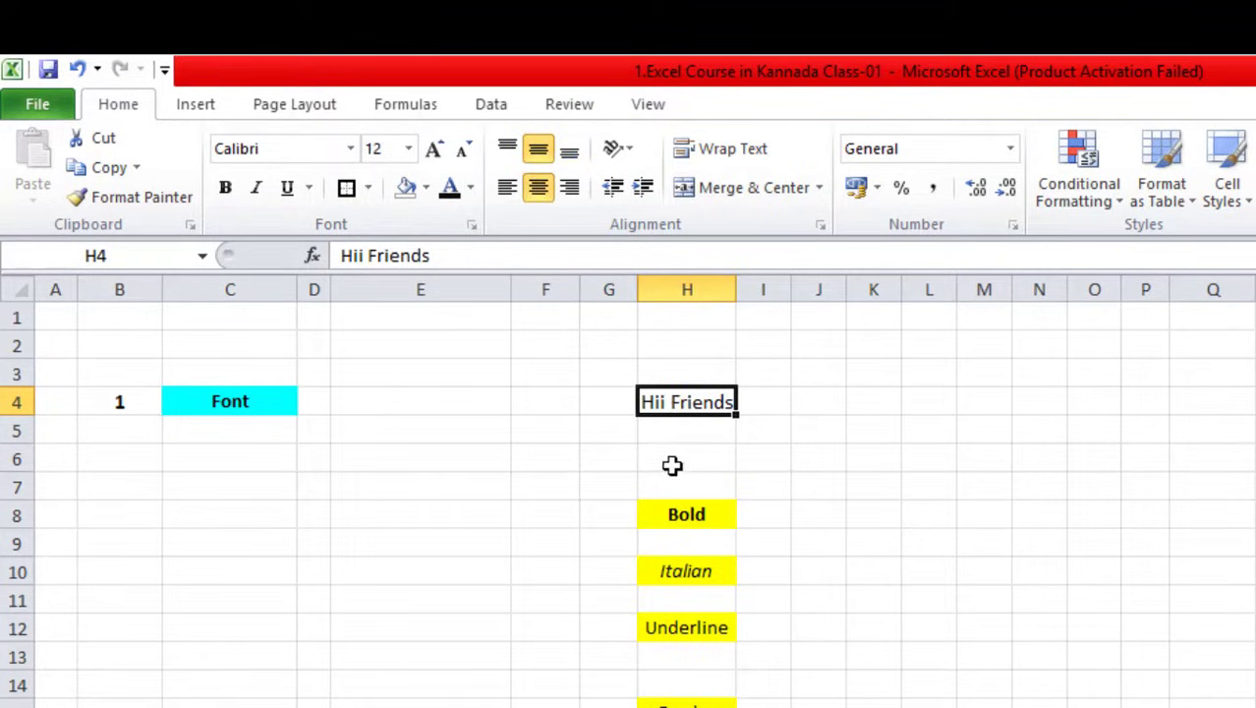
click(688, 457)
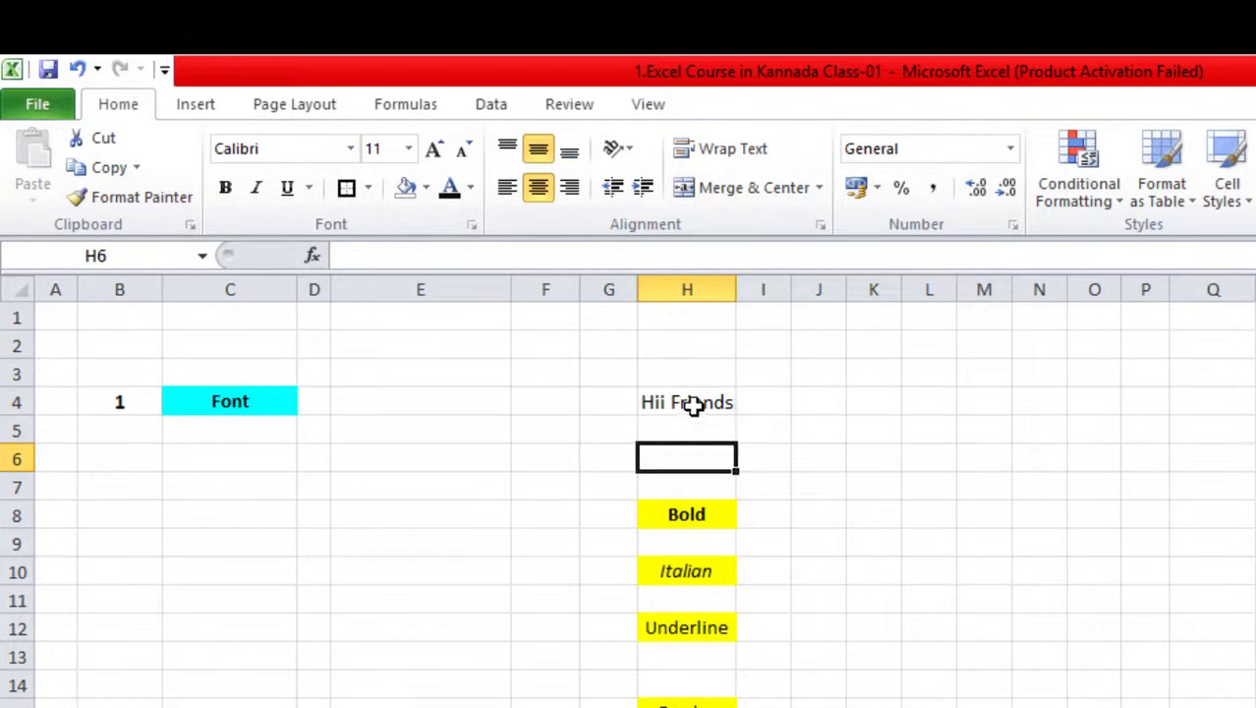
click(693, 403)
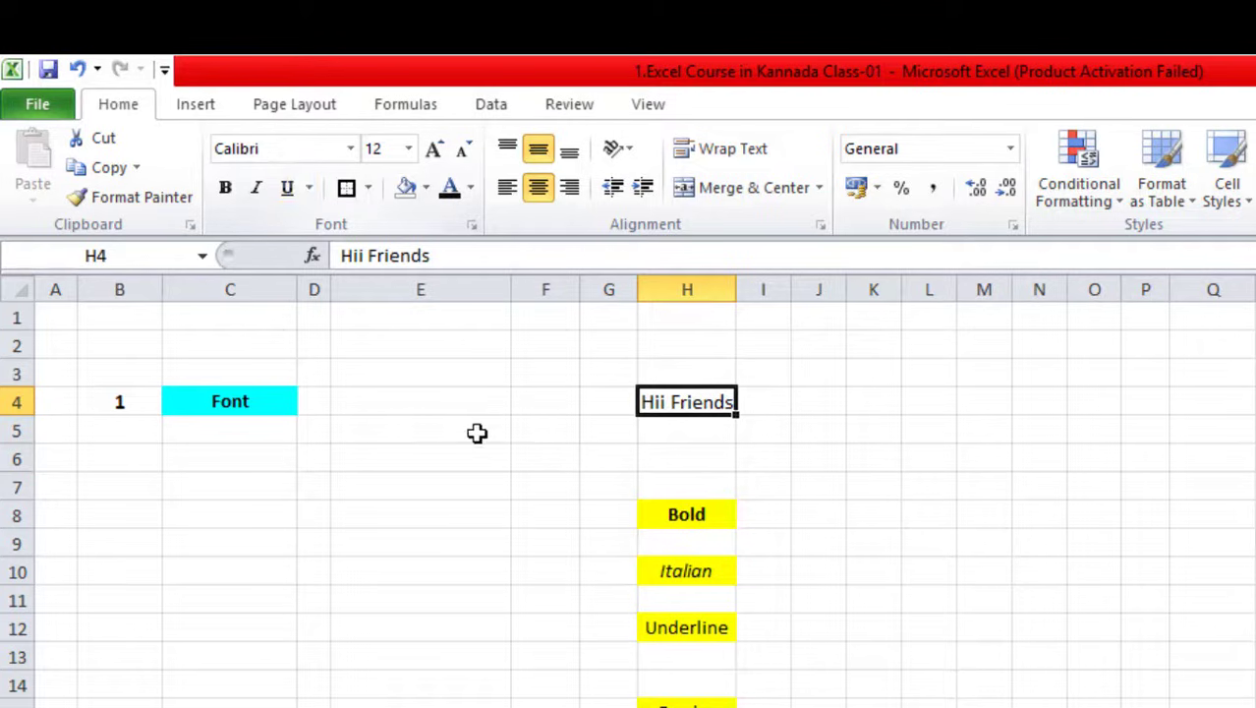
click(350, 148)
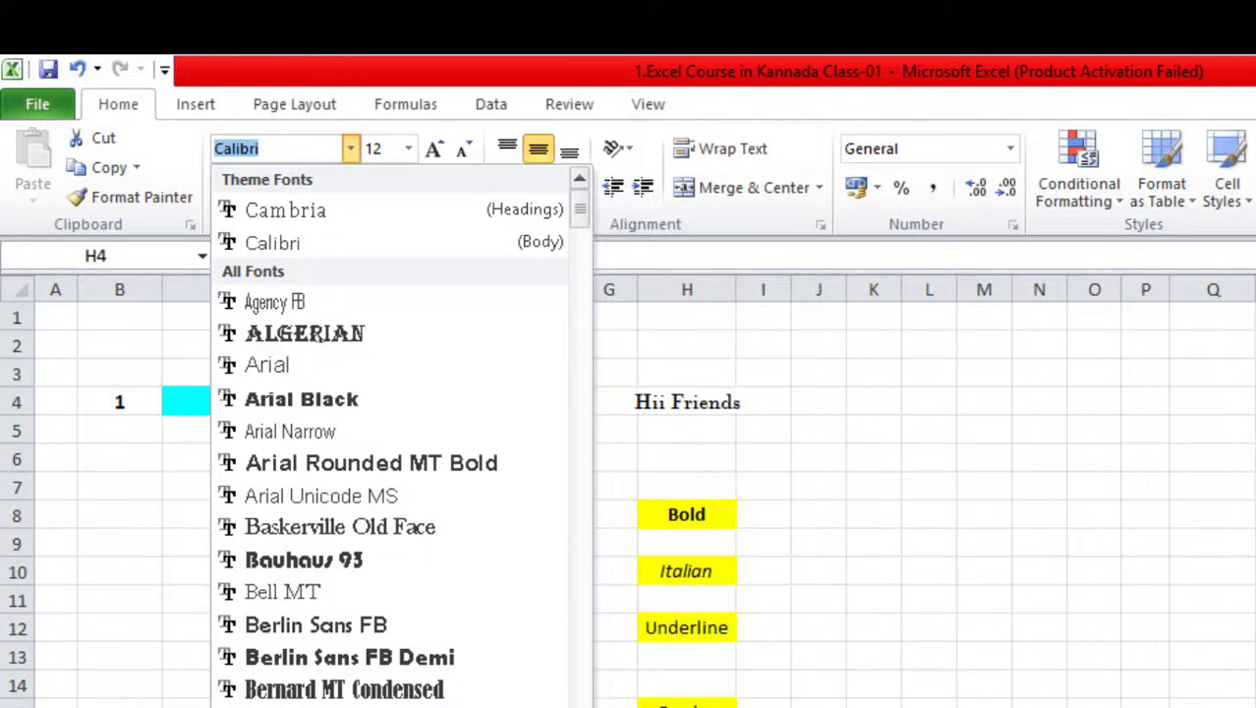
click(300, 333)
click(905, 412)
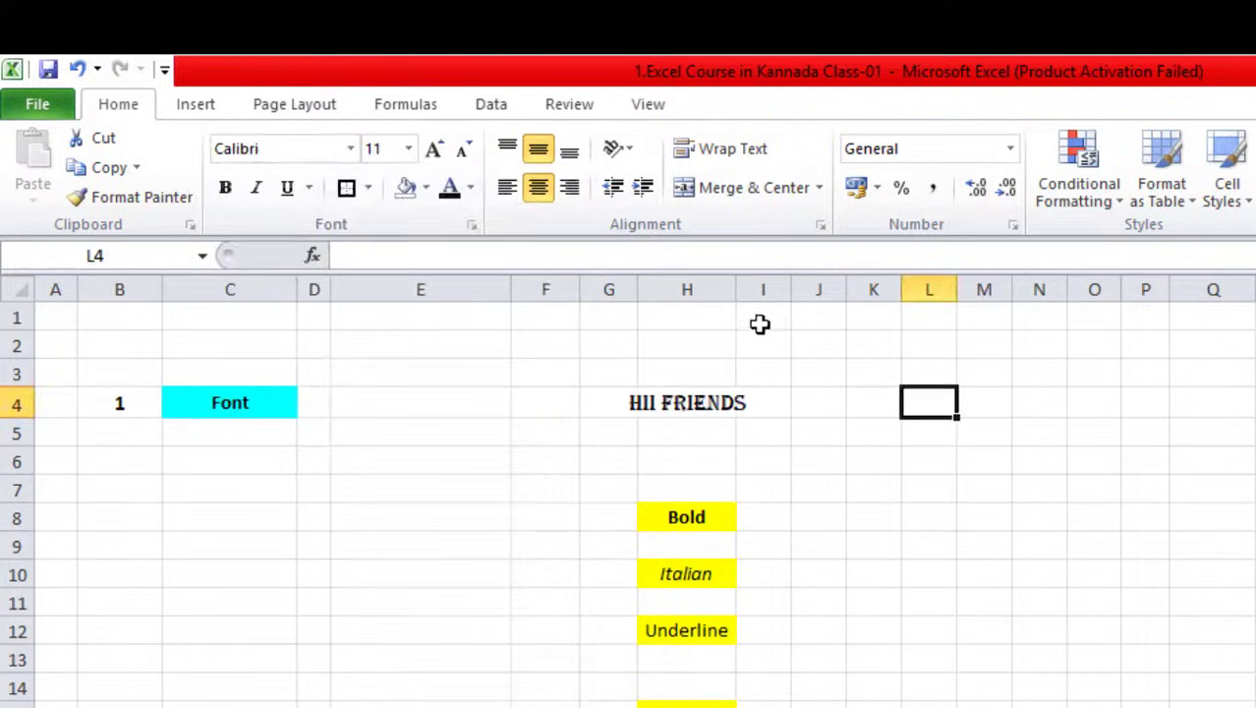
double_click(735, 289)
Change the font of Hii Friends in H4 to Arial Black
click(723, 408)
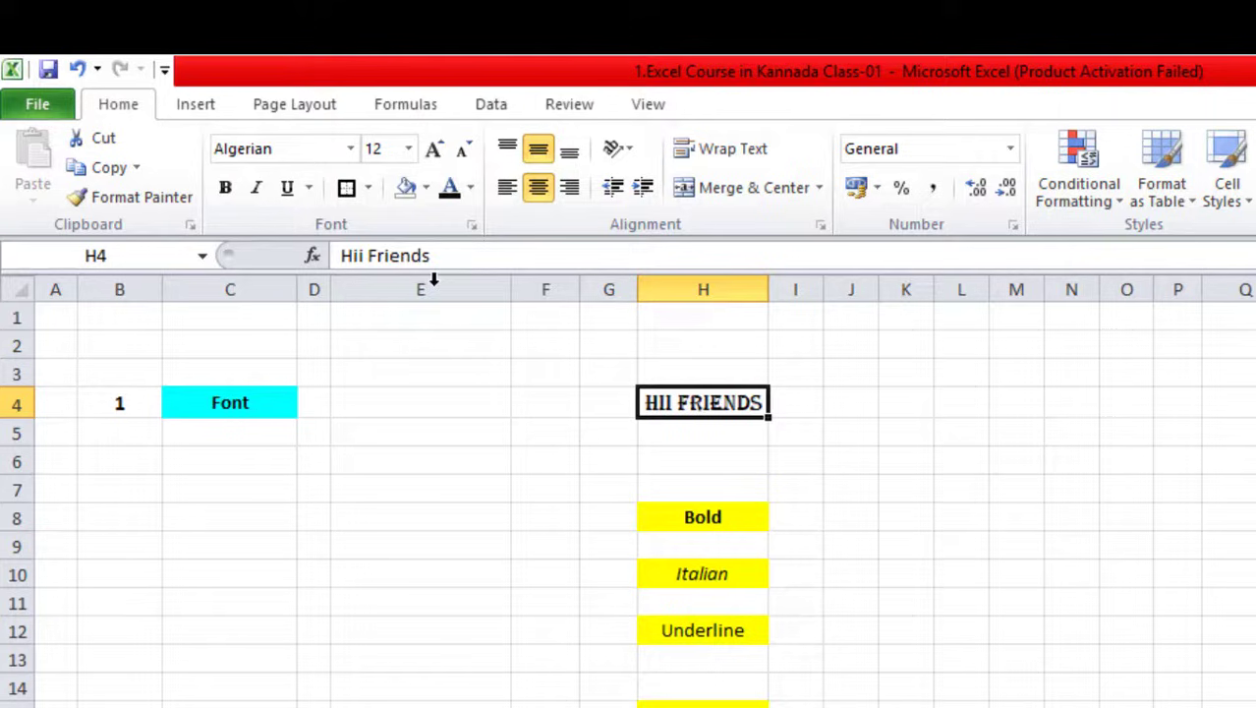
click(350, 149)
click(316, 401)
click(869, 401)
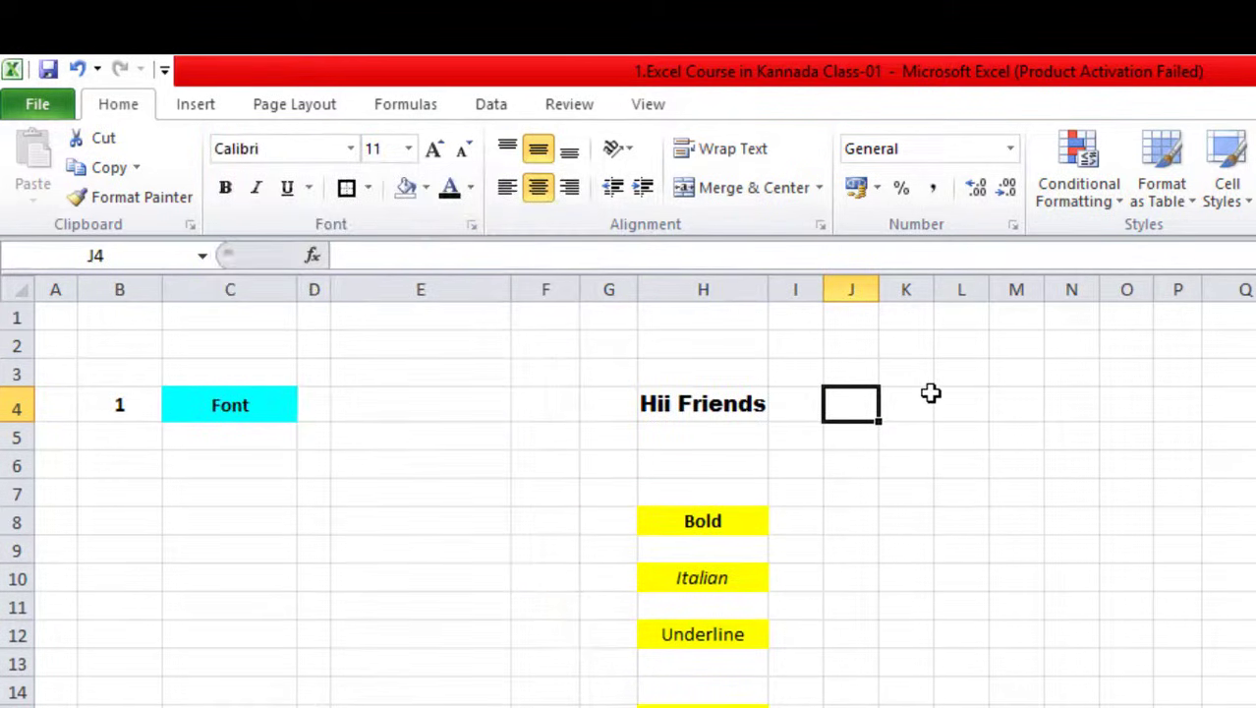
click(776, 406)
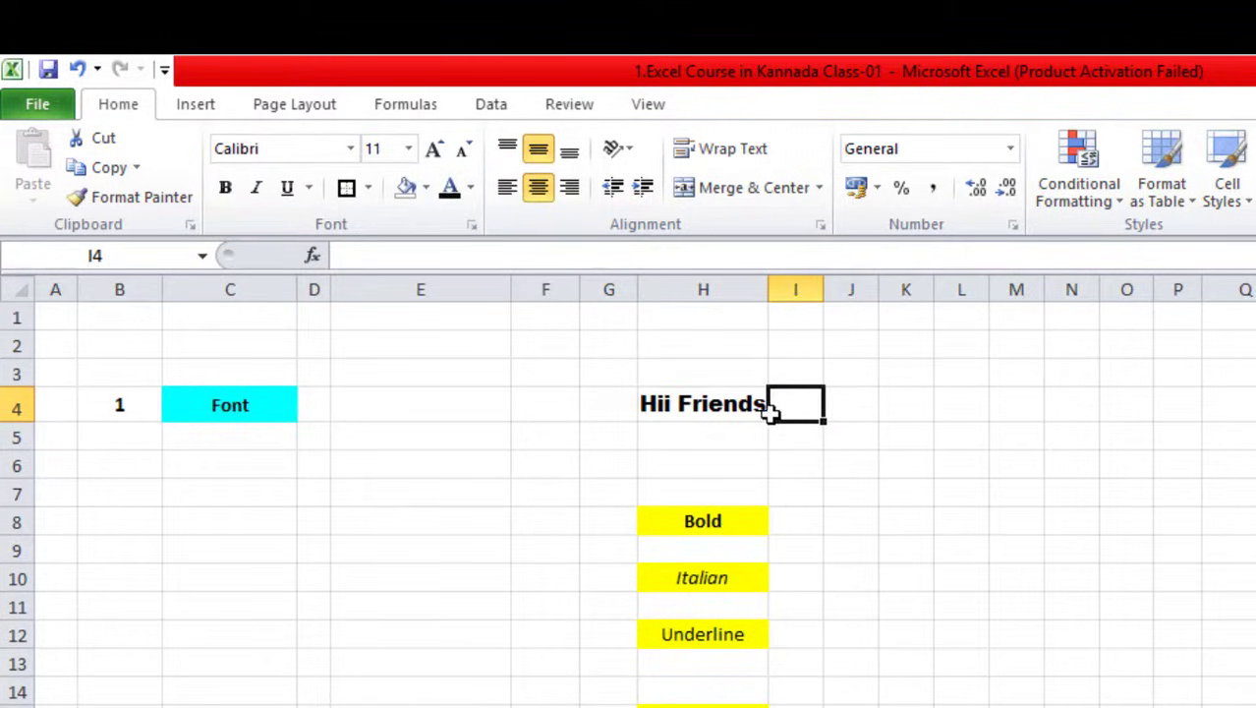
click(735, 406)
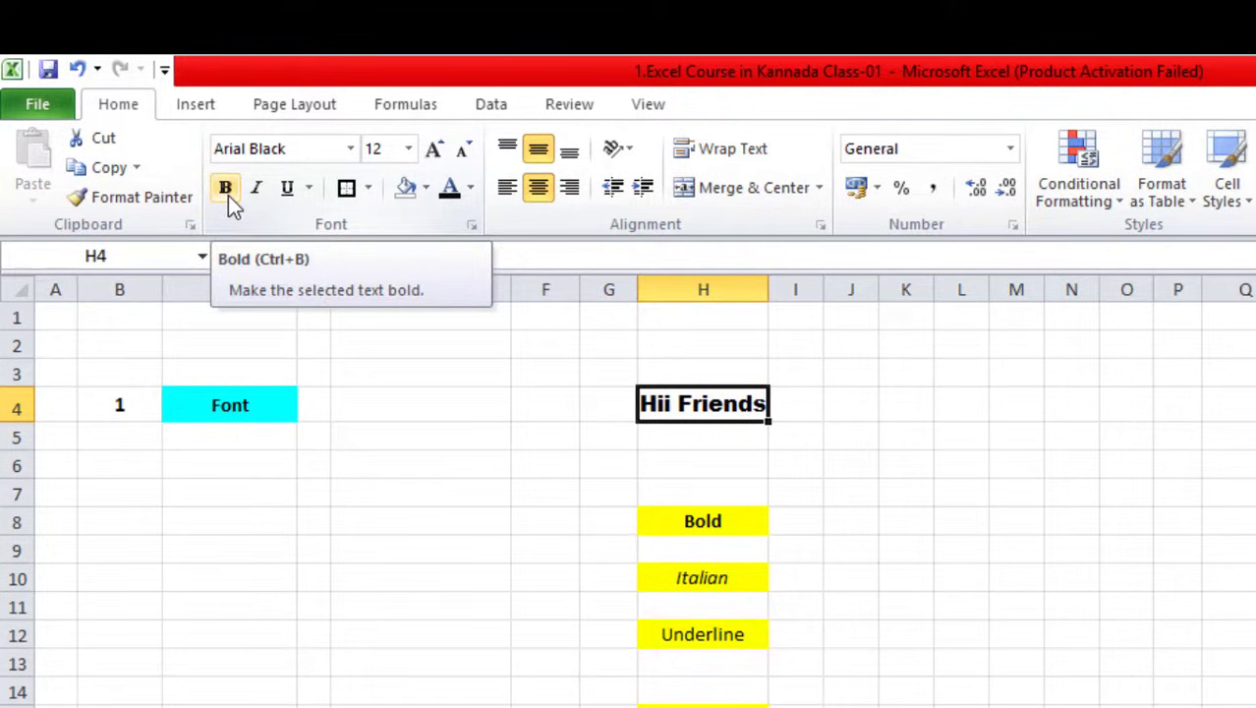
Toggle bold off and on again for the Bold text in H8
click(619, 580)
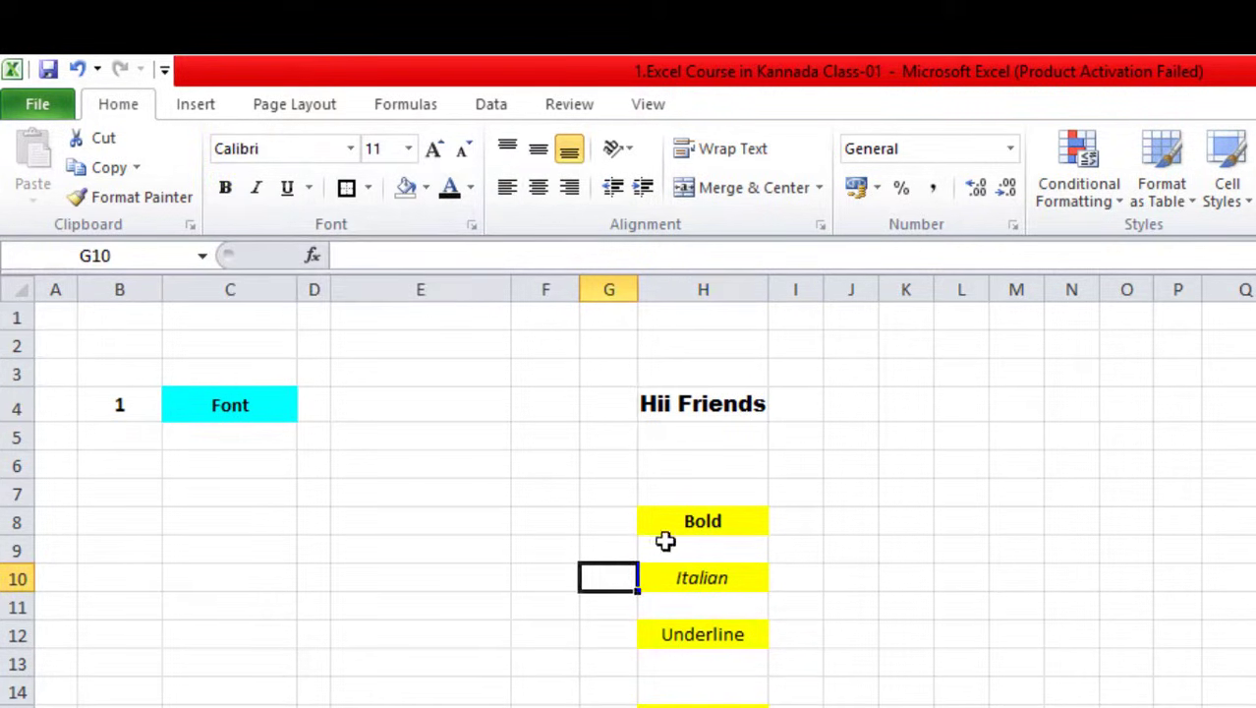
click(727, 516)
click(226, 192)
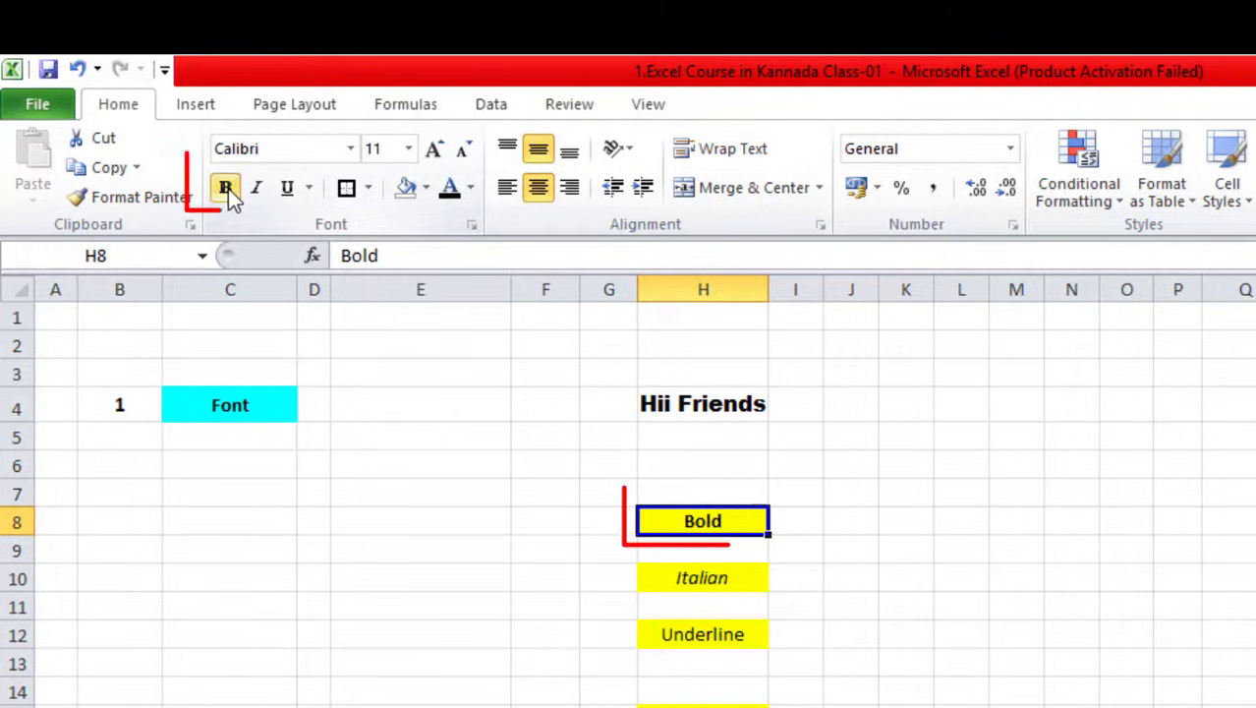
click(229, 189)
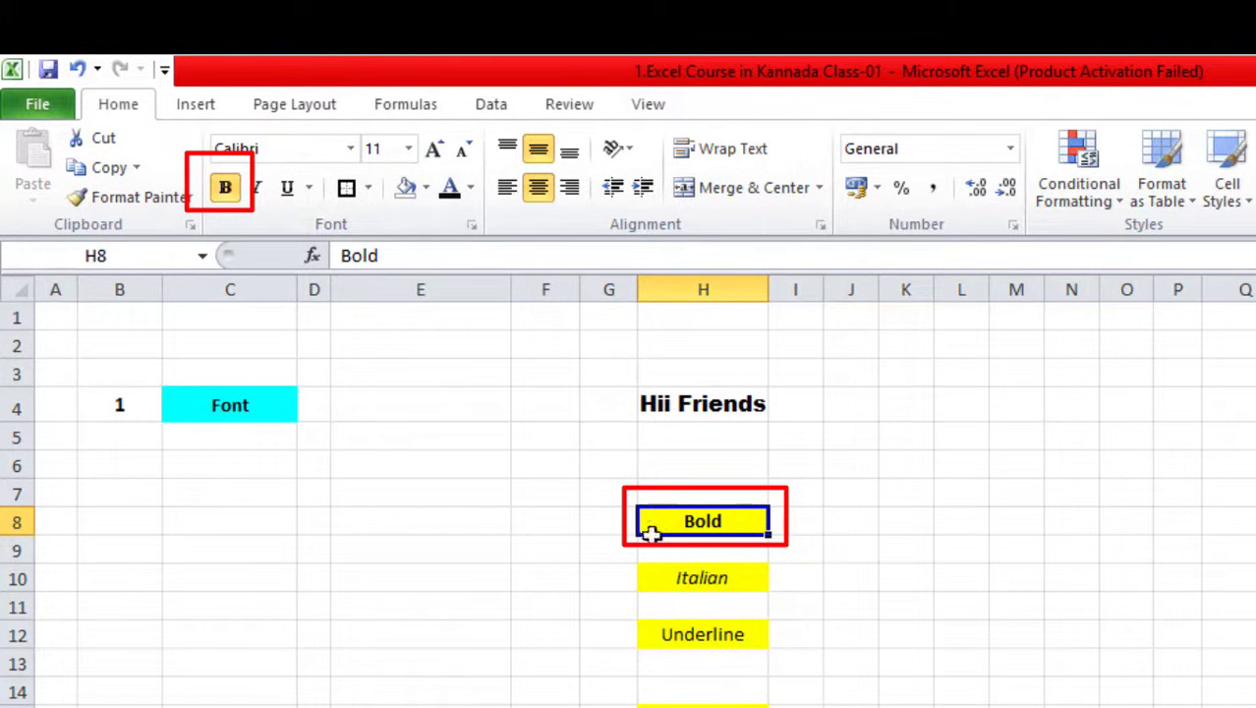
click(224, 193)
click(225, 193)
click(412, 601)
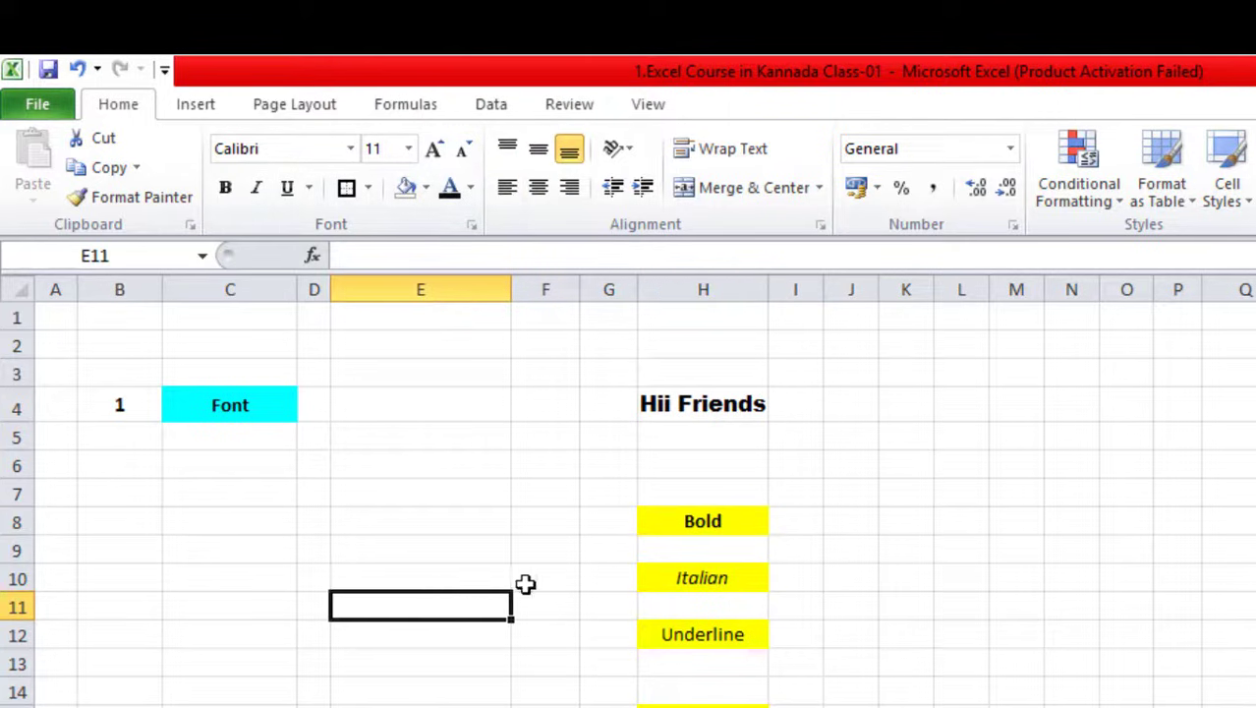
Remove italics from the Italian text in H10 and reapply them
click(748, 578)
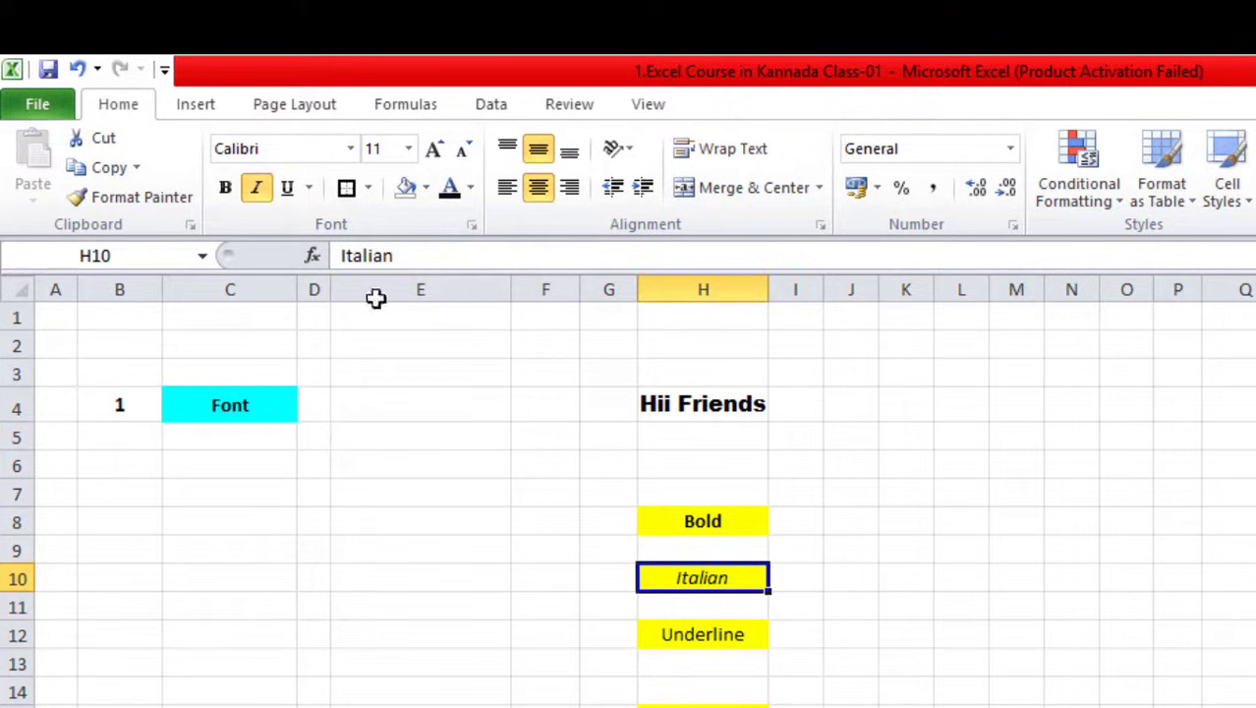
click(256, 191)
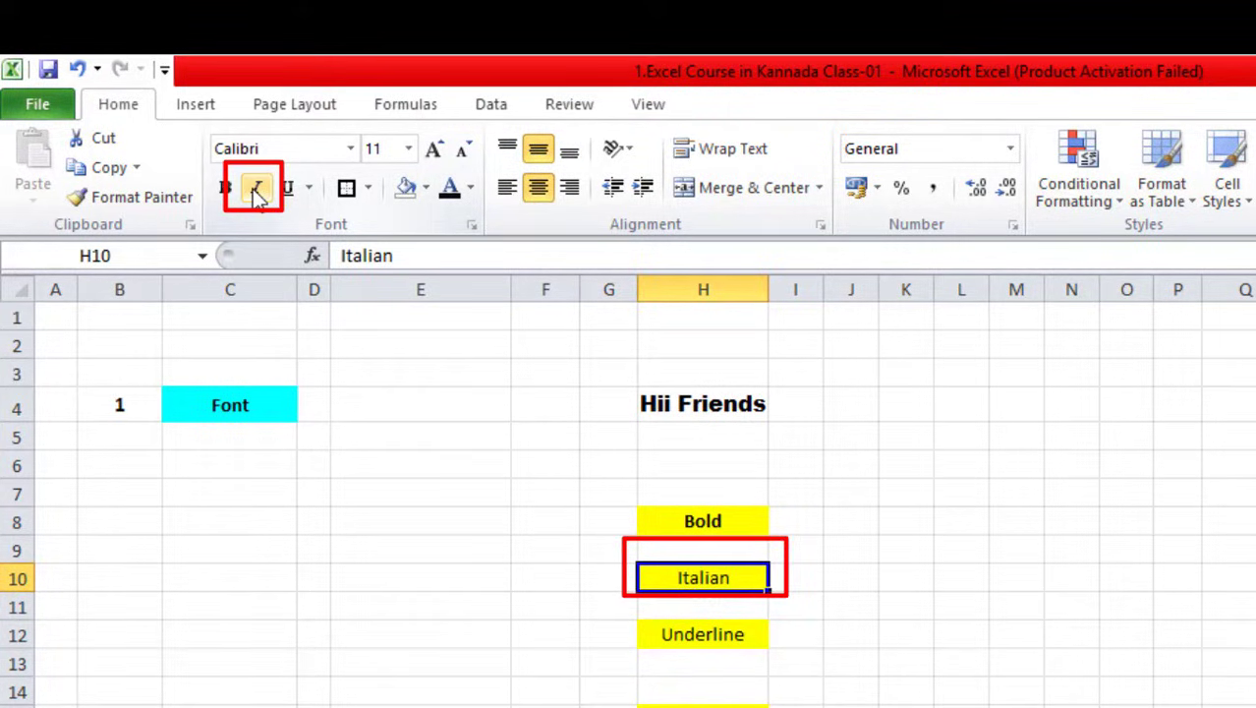
click(255, 190)
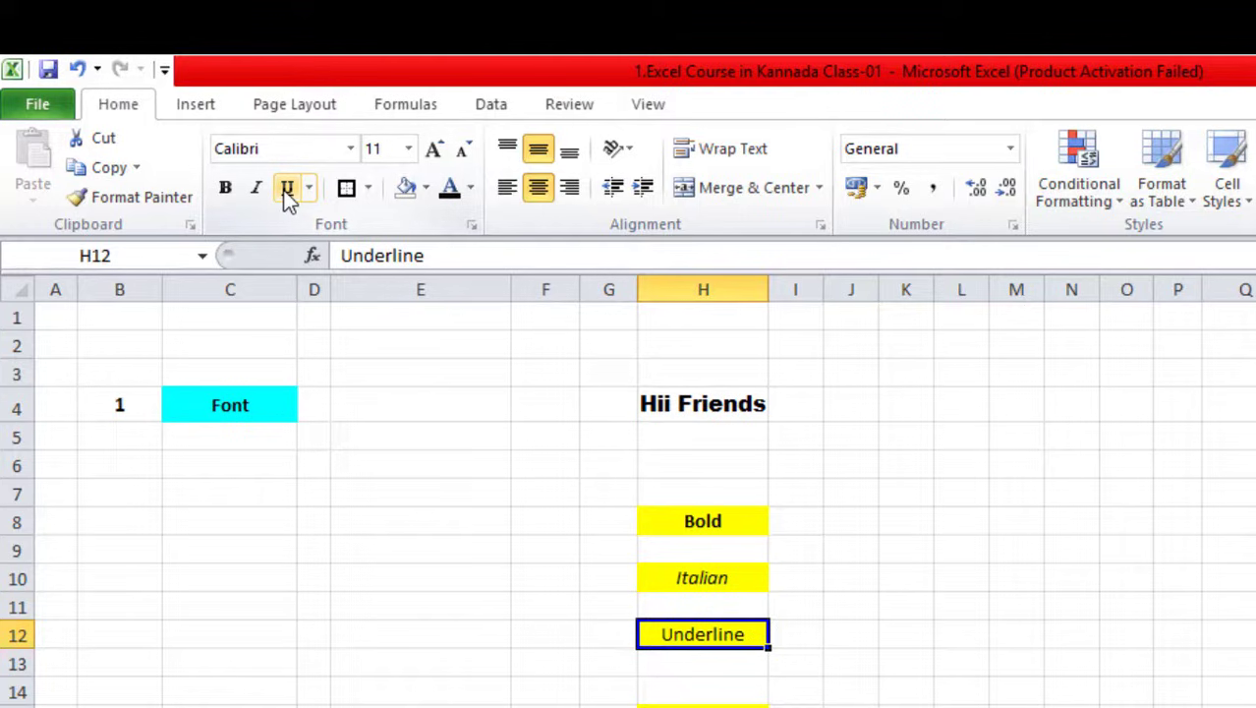
Apply a single underline to the Underline text in H12
click(703, 691)
click(732, 634)
click(294, 188)
click(1018, 629)
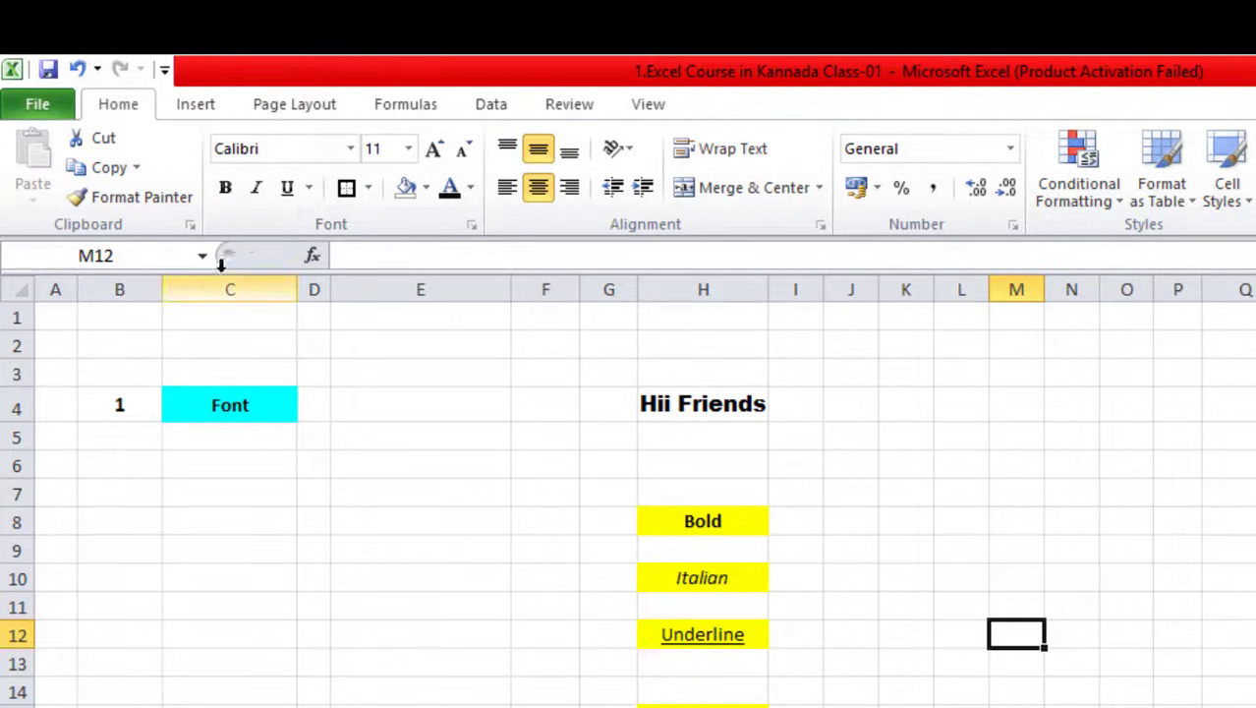
Apply a double underline to the Underline text in H12
click(310, 188)
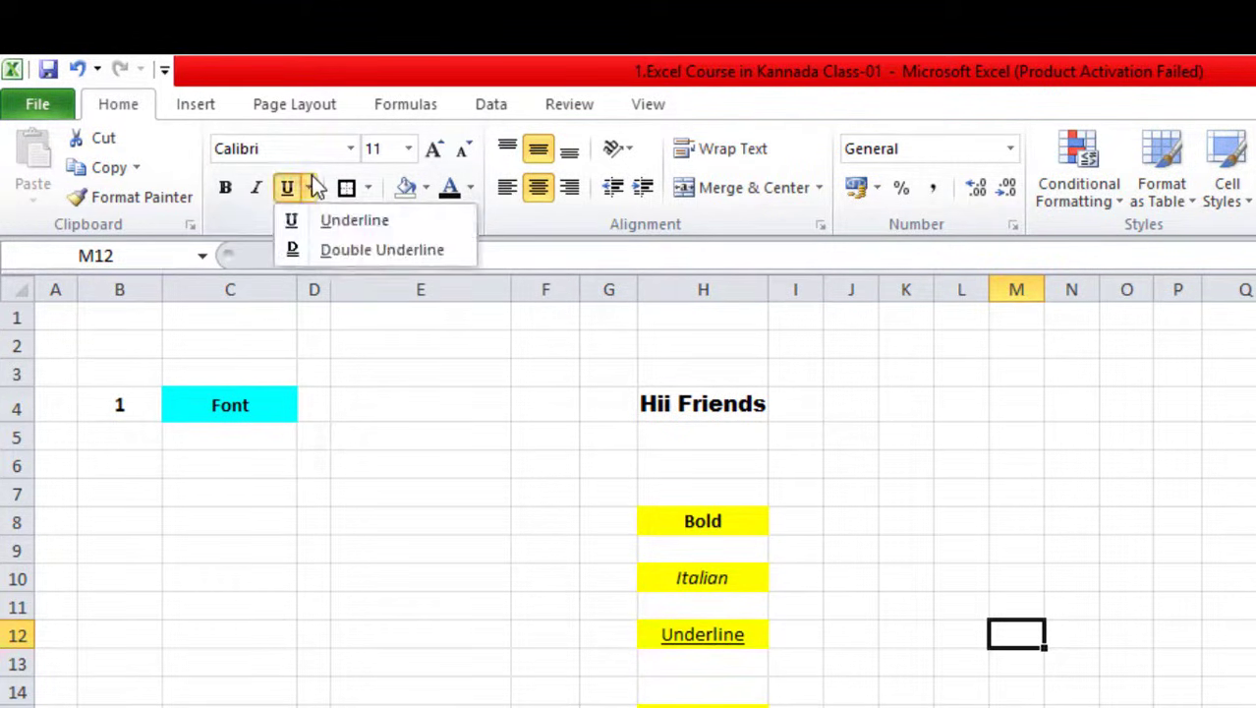
click(357, 250)
click(1008, 546)
click(738, 635)
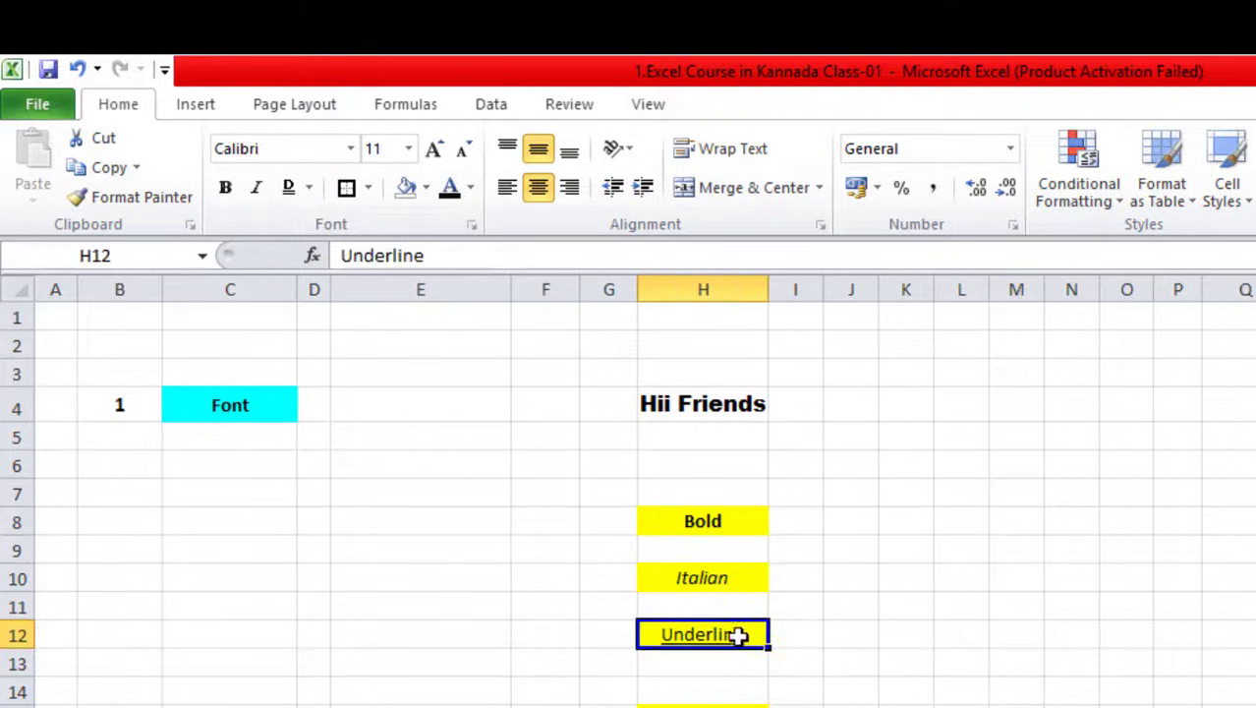
click(288, 188)
click(288, 188)
click(288, 188)
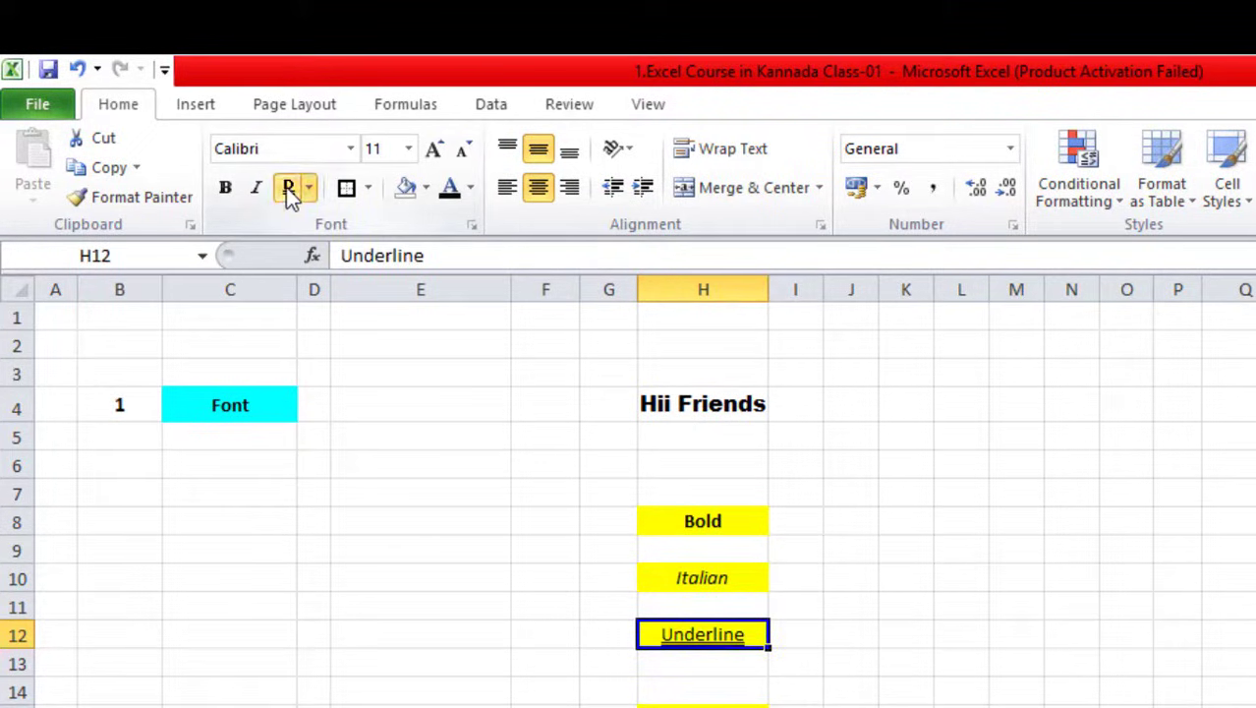
click(995, 606)
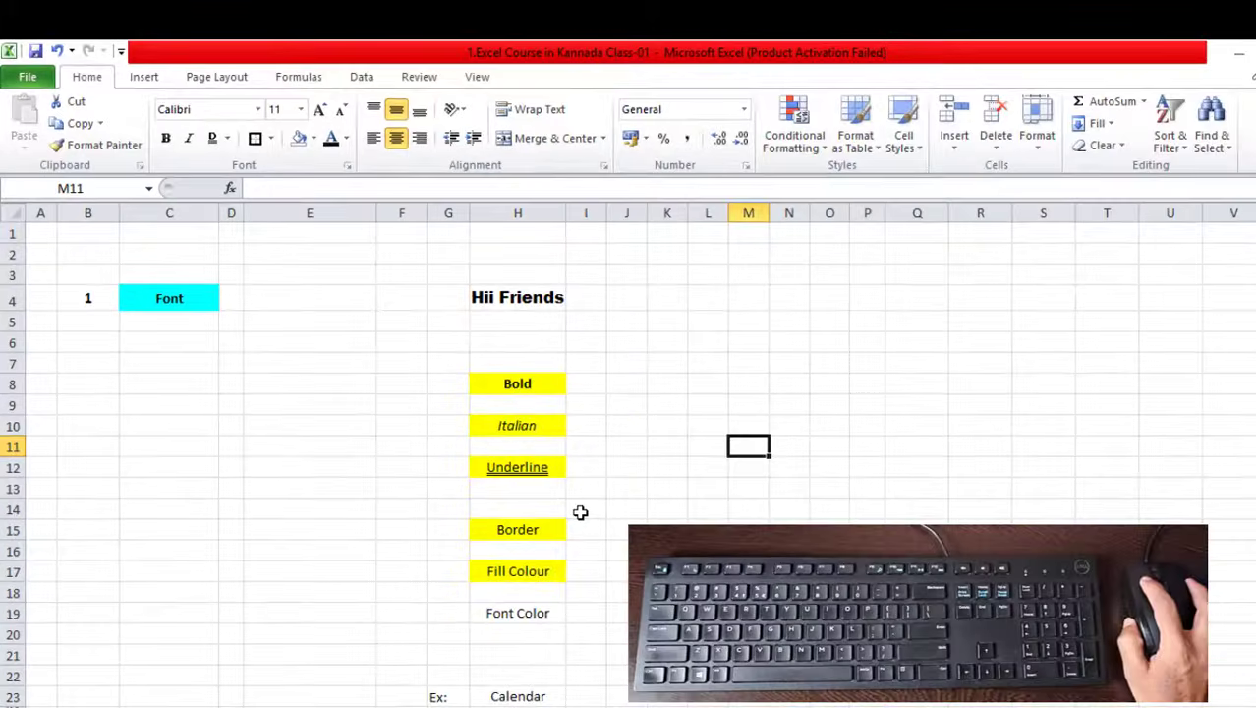
Examine the available border styles for the Border cell H15
click(525, 526)
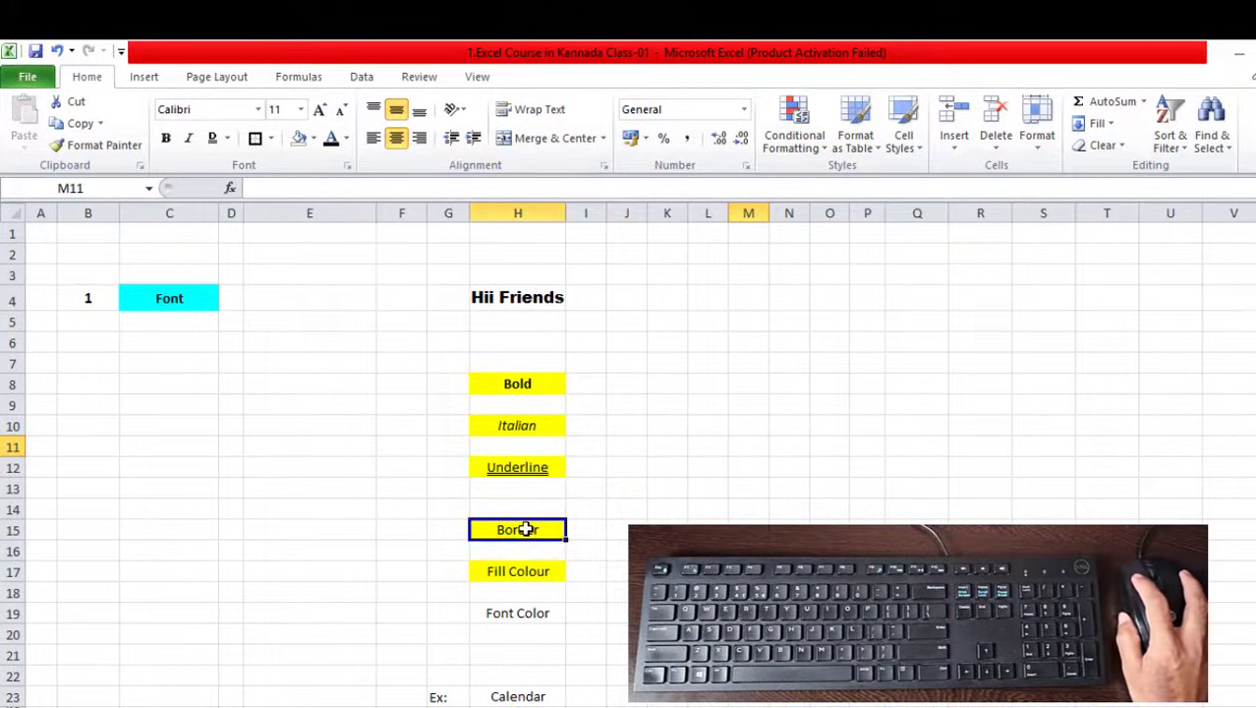
click(272, 139)
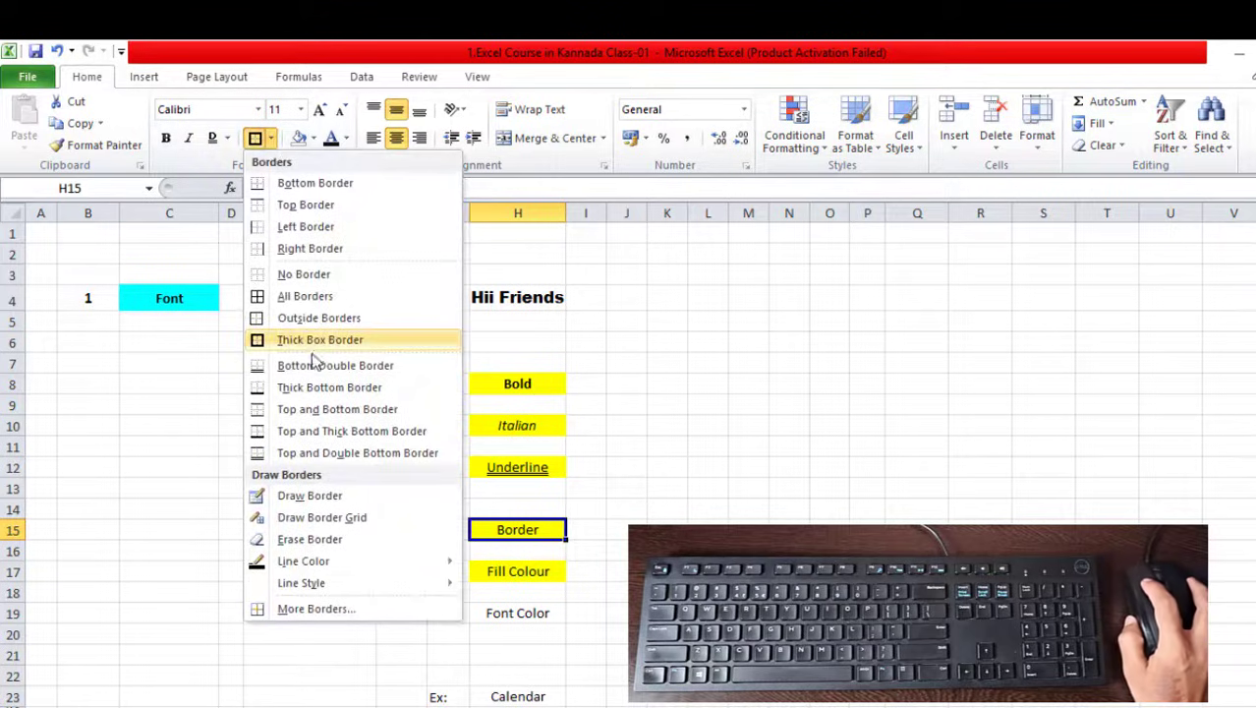
click(589, 530)
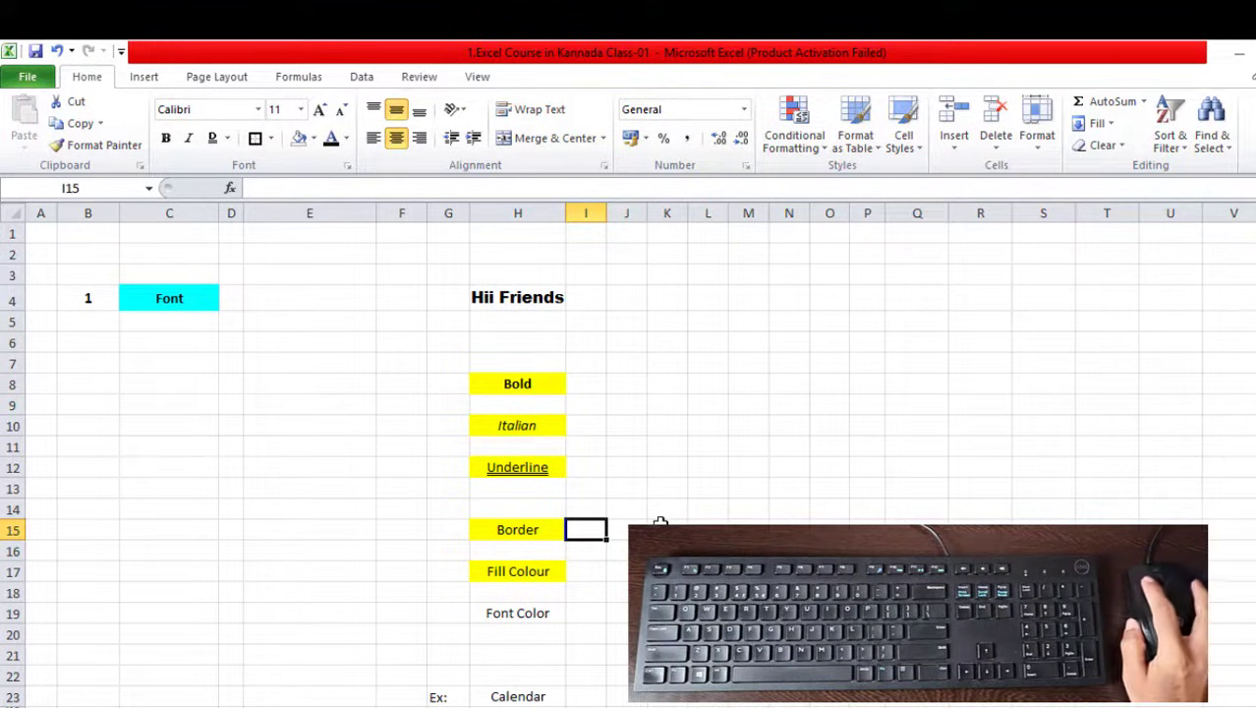
click(535, 532)
click(706, 507)
click(700, 404)
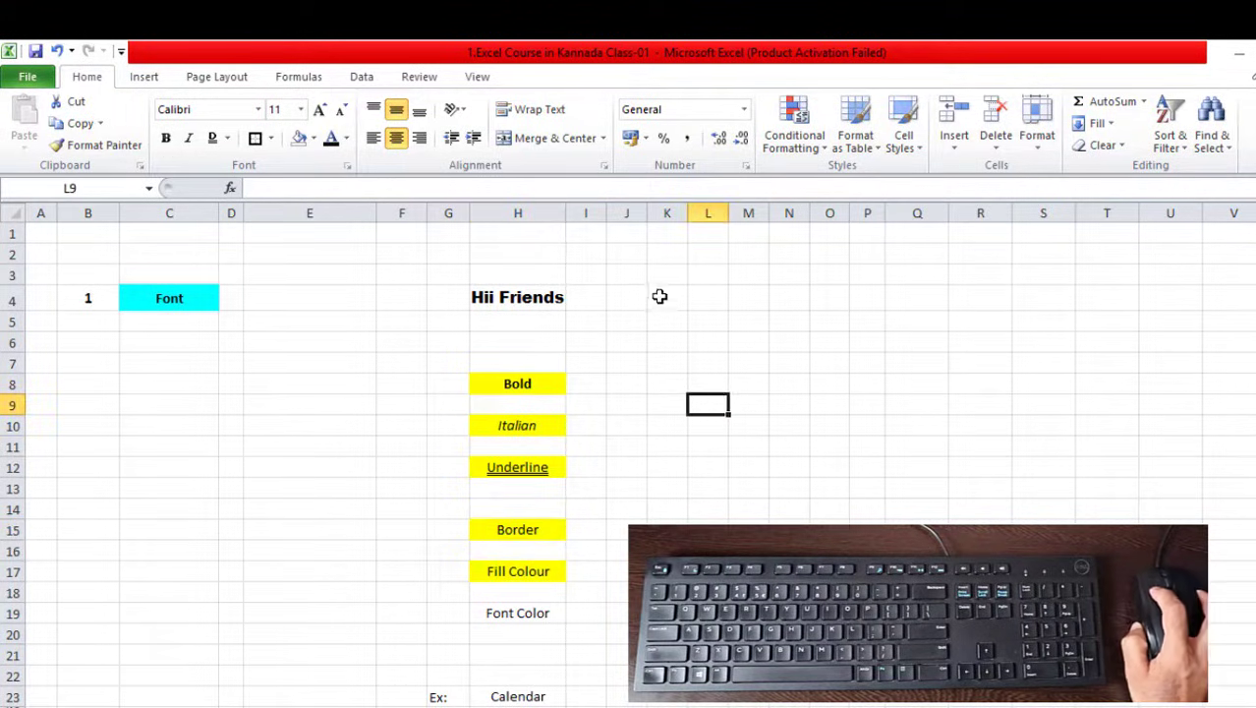
drag(659, 296, 1128, 521)
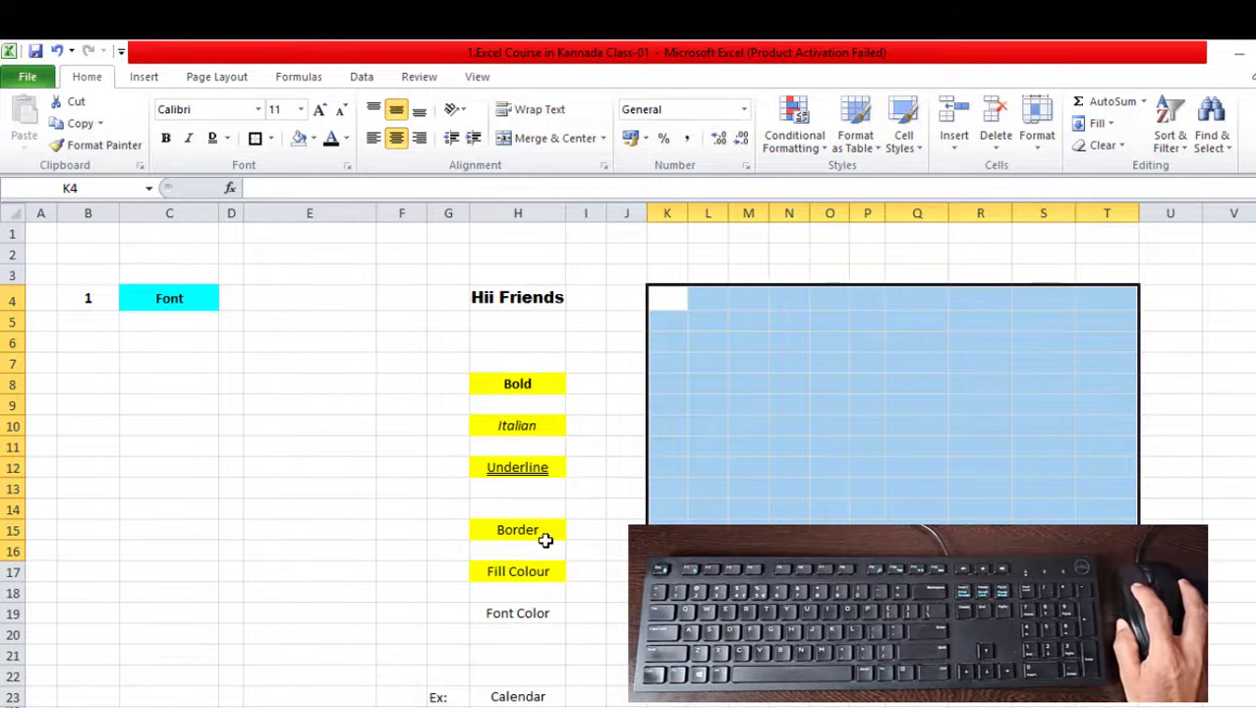
click(546, 540)
Apply a thick box border to the empty cell L6, then remove it again
click(714, 339)
click(255, 137)
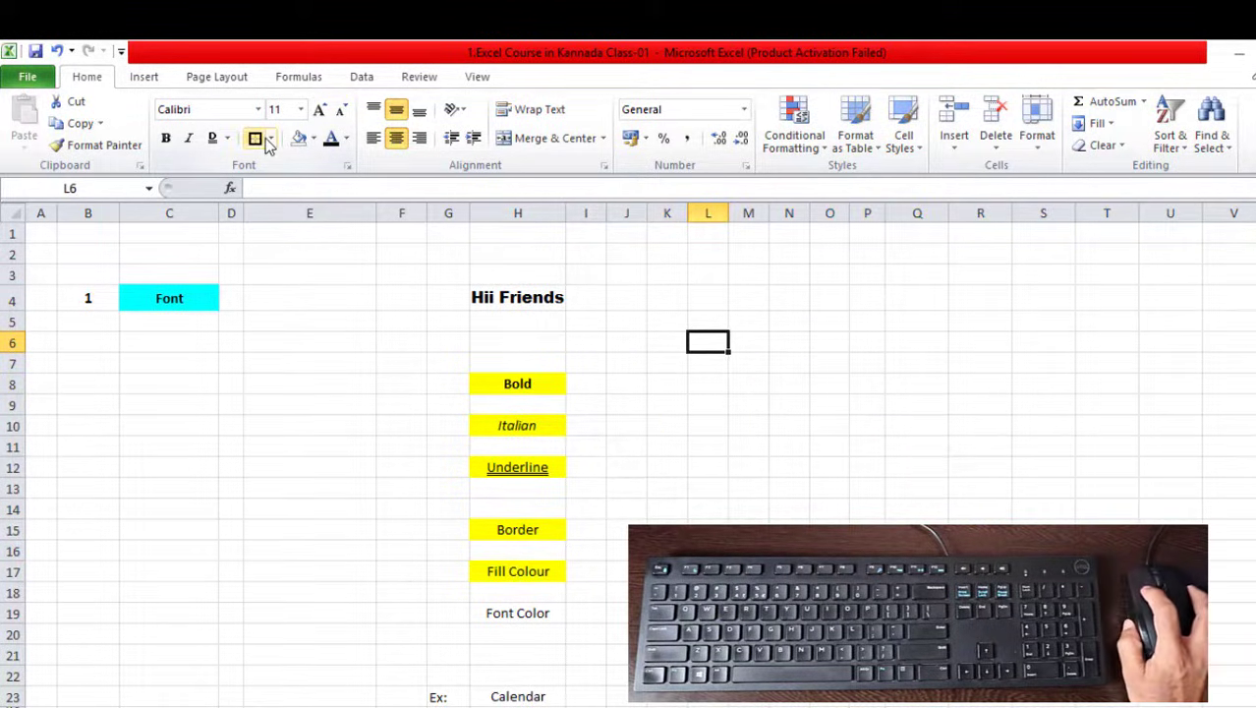
click(786, 488)
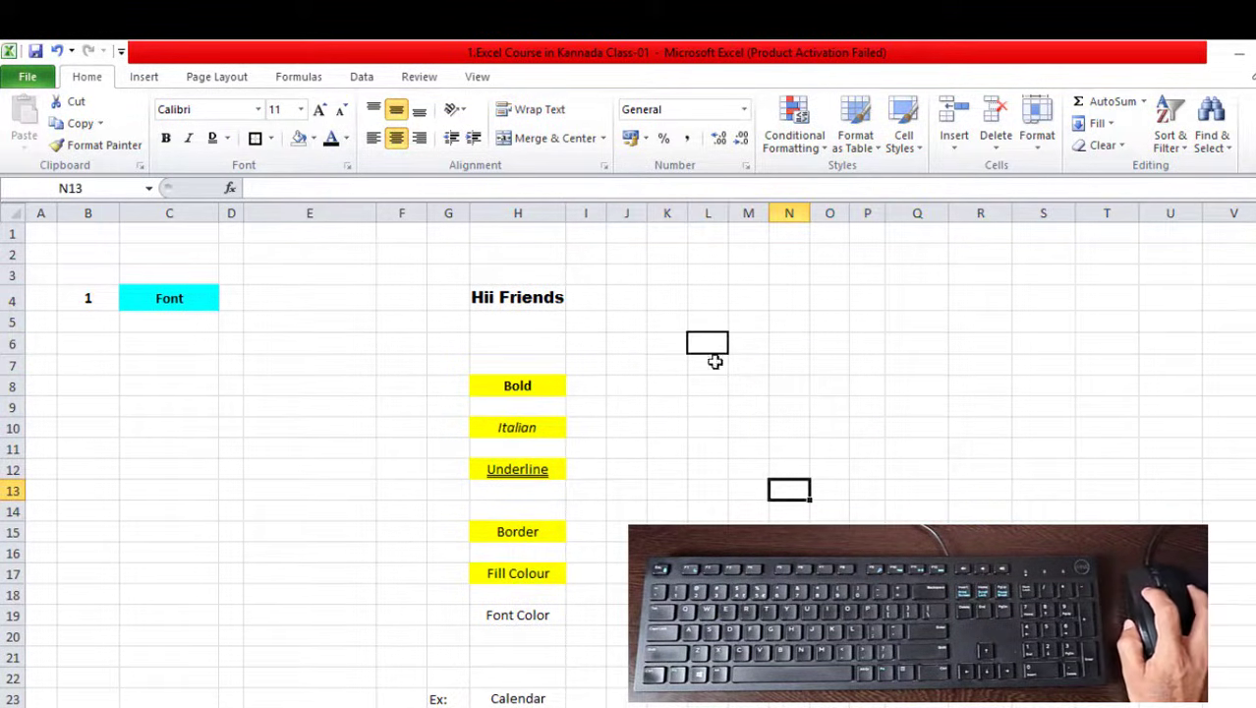
click(748, 426)
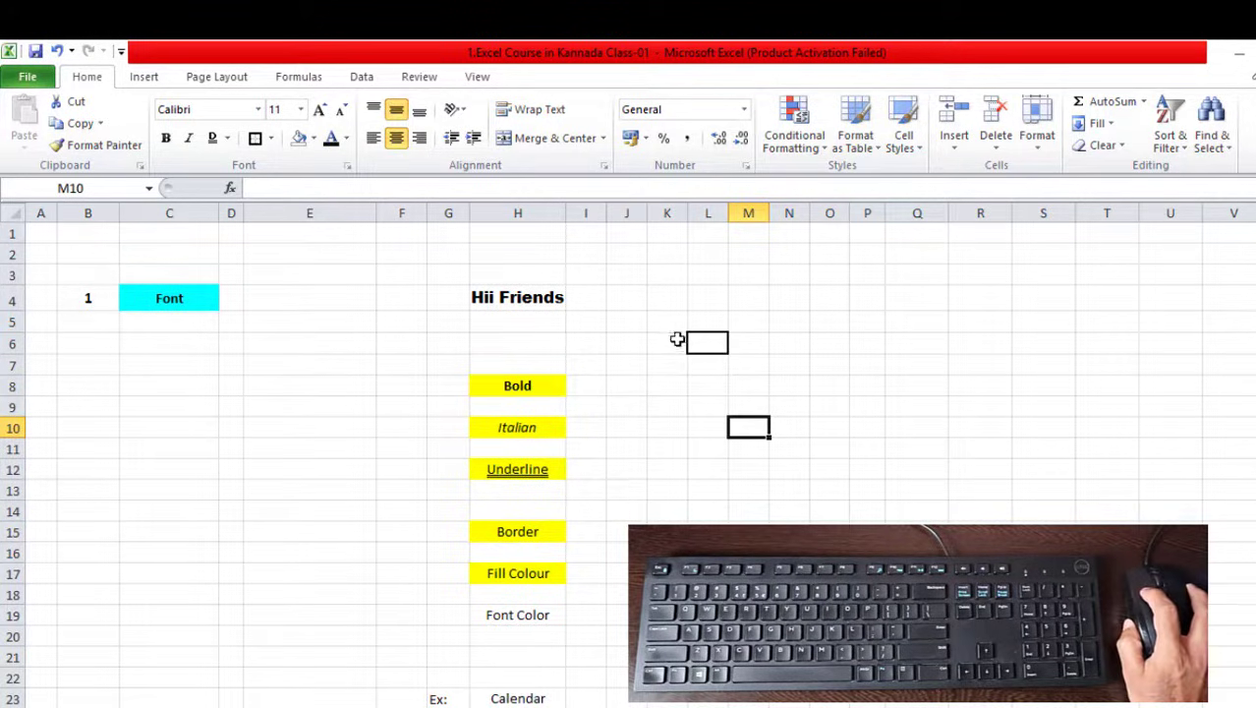
click(709, 345)
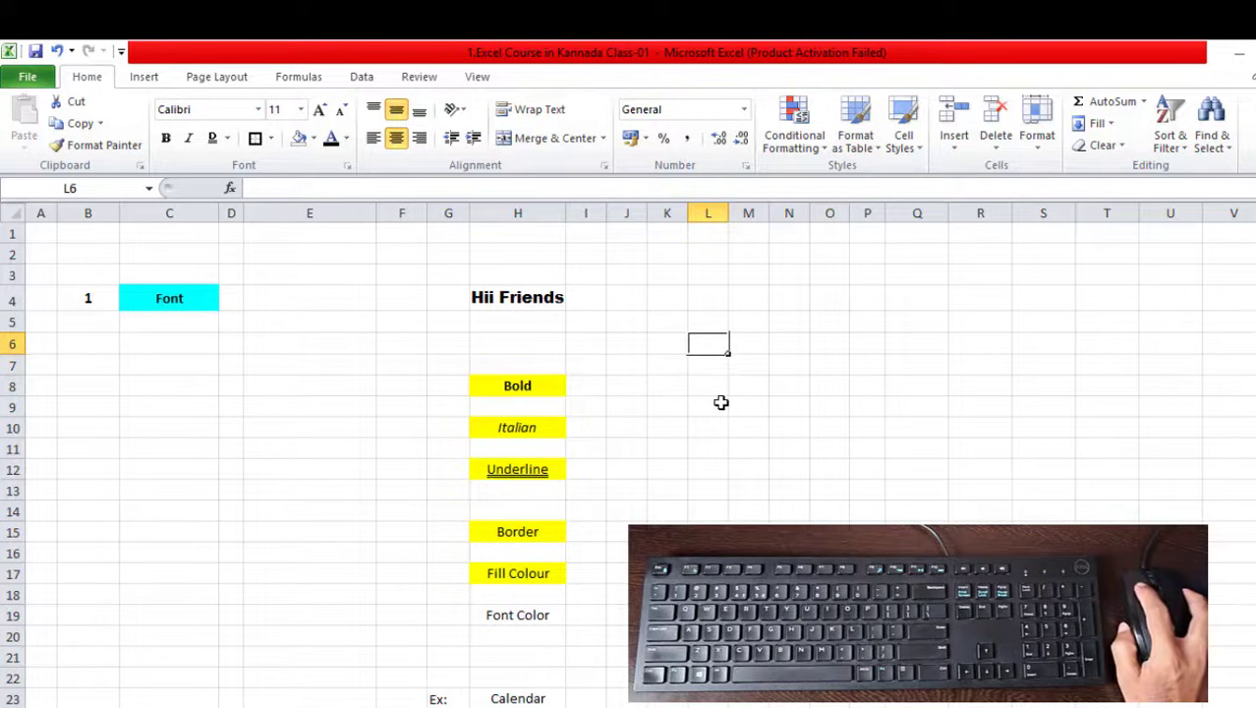
click(767, 491)
Apply all borders to the Border cell H15
click(535, 536)
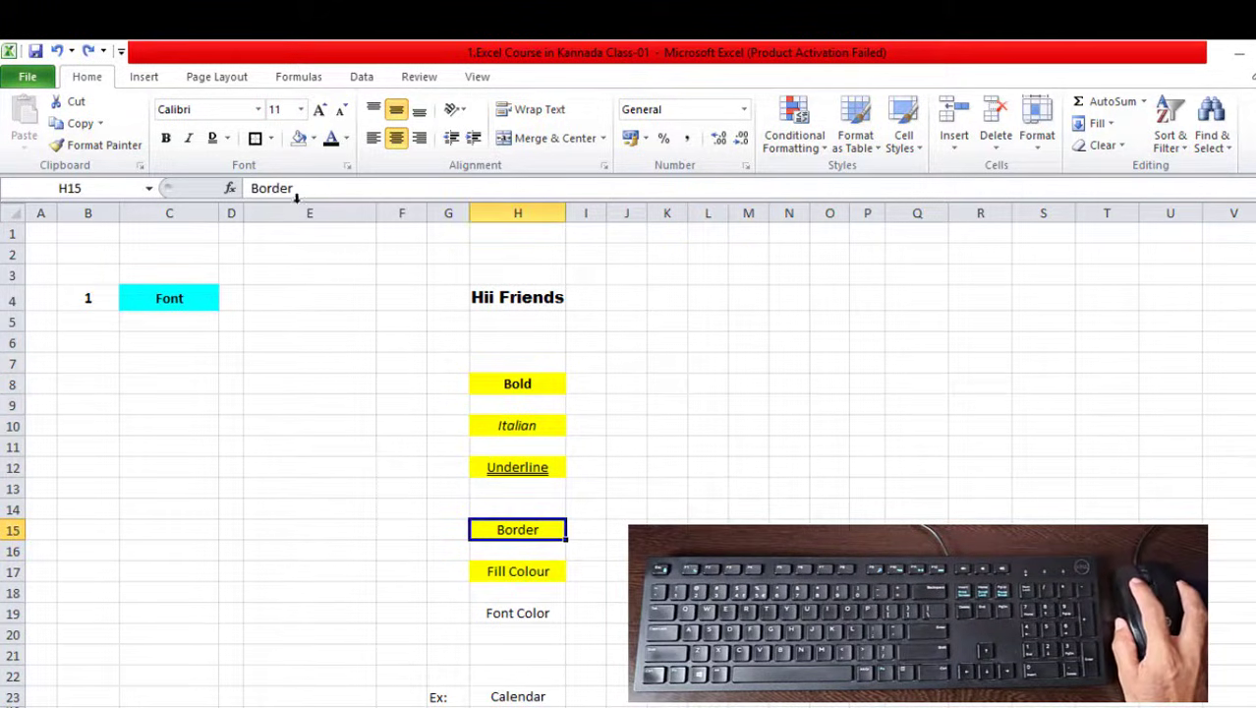
click(271, 140)
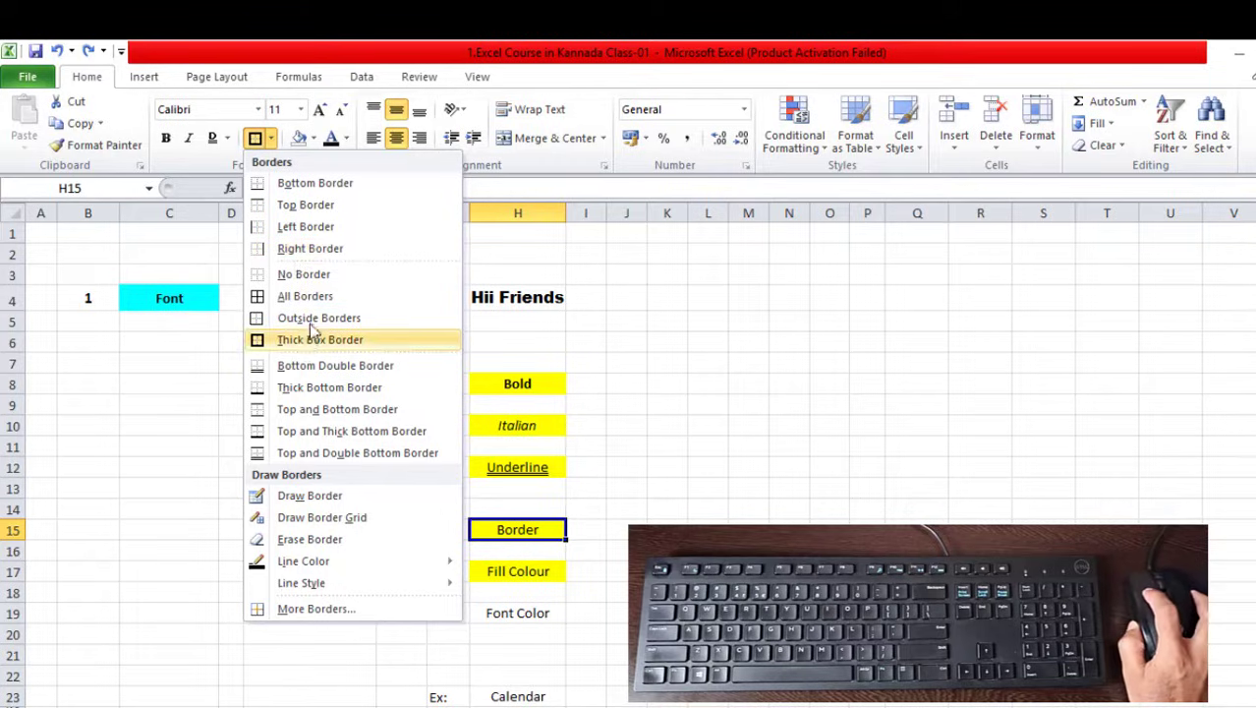
click(627, 364)
Apply all borders to the empty range L9:O13
drag(702, 397, 835, 488)
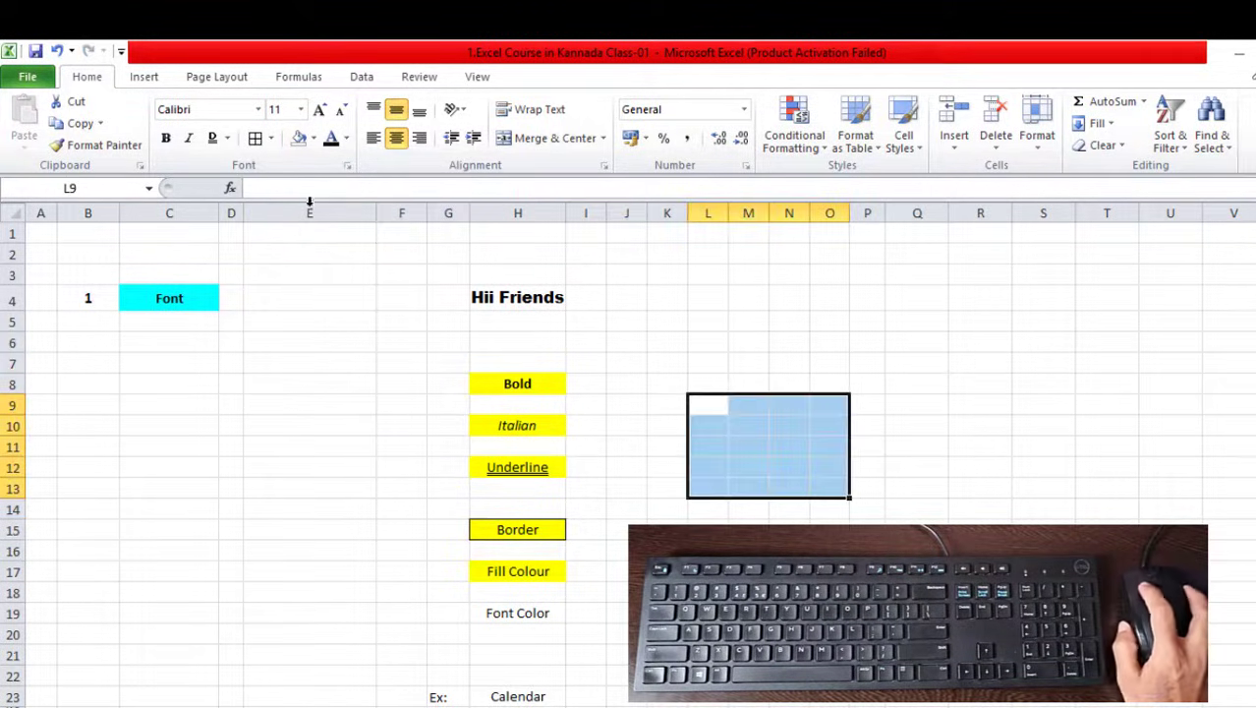
click(263, 145)
click(979, 404)
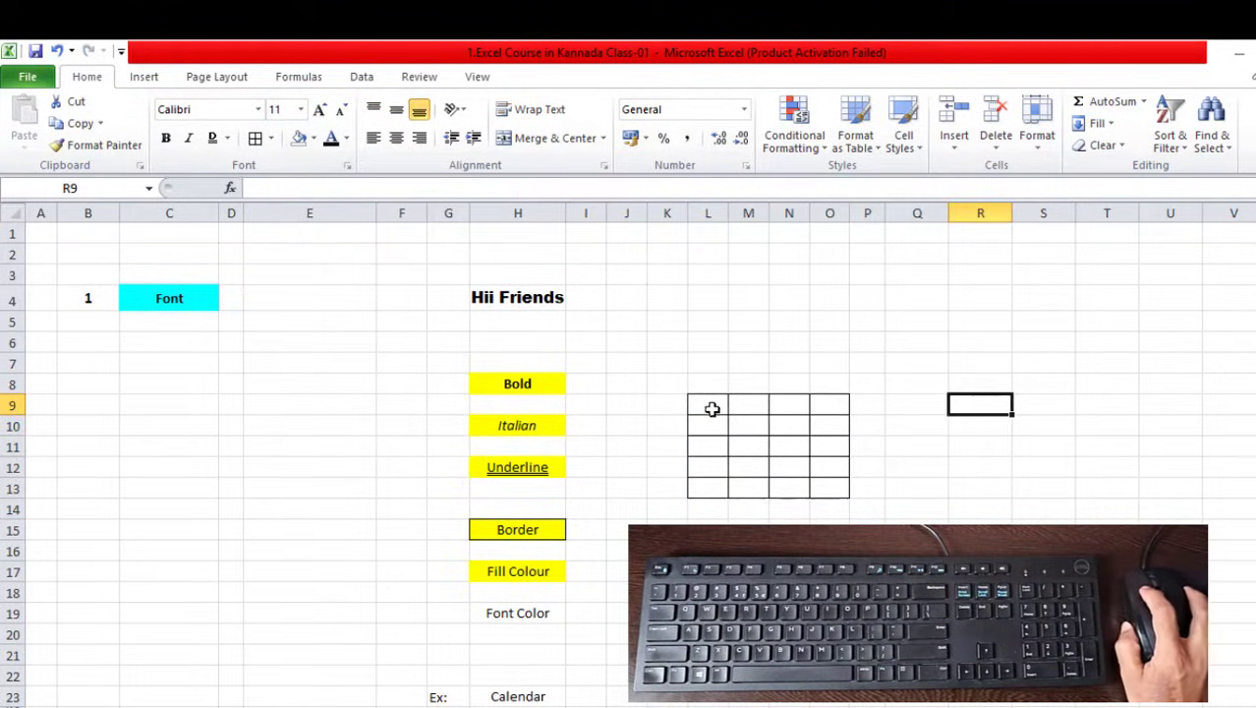
Add a thick box border around the grid in L9:O13
drag(711, 409, 819, 488)
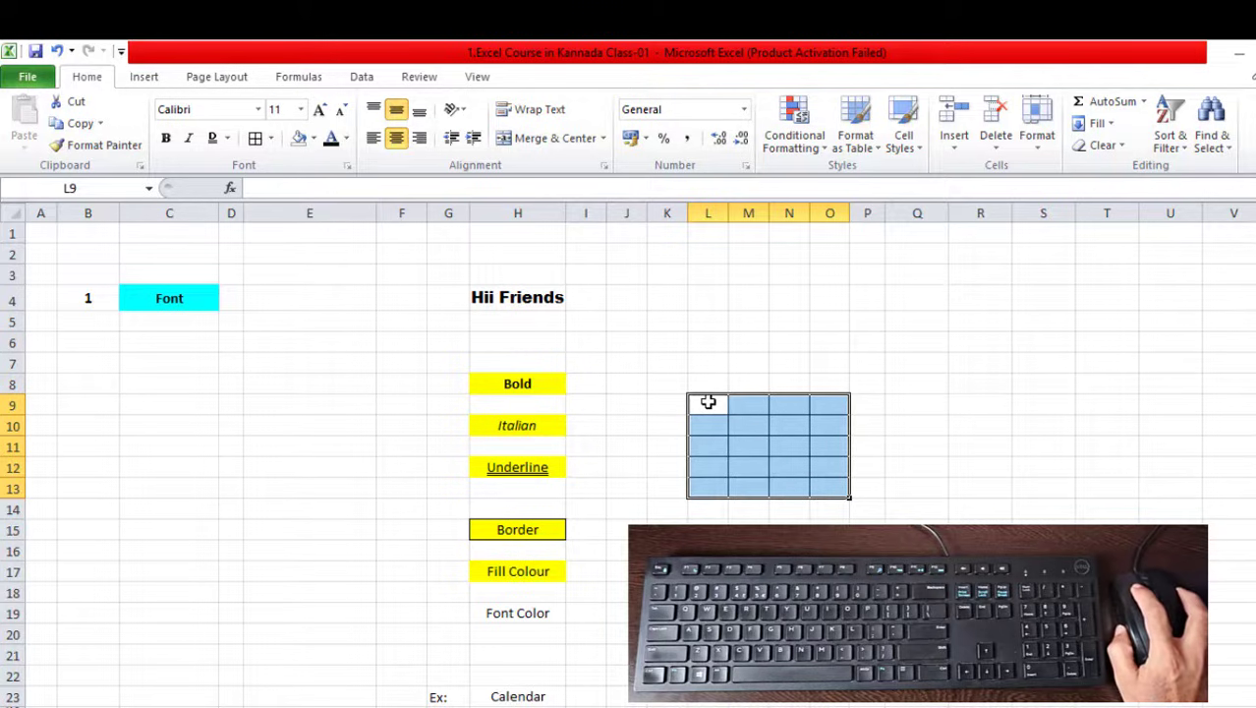
click(271, 138)
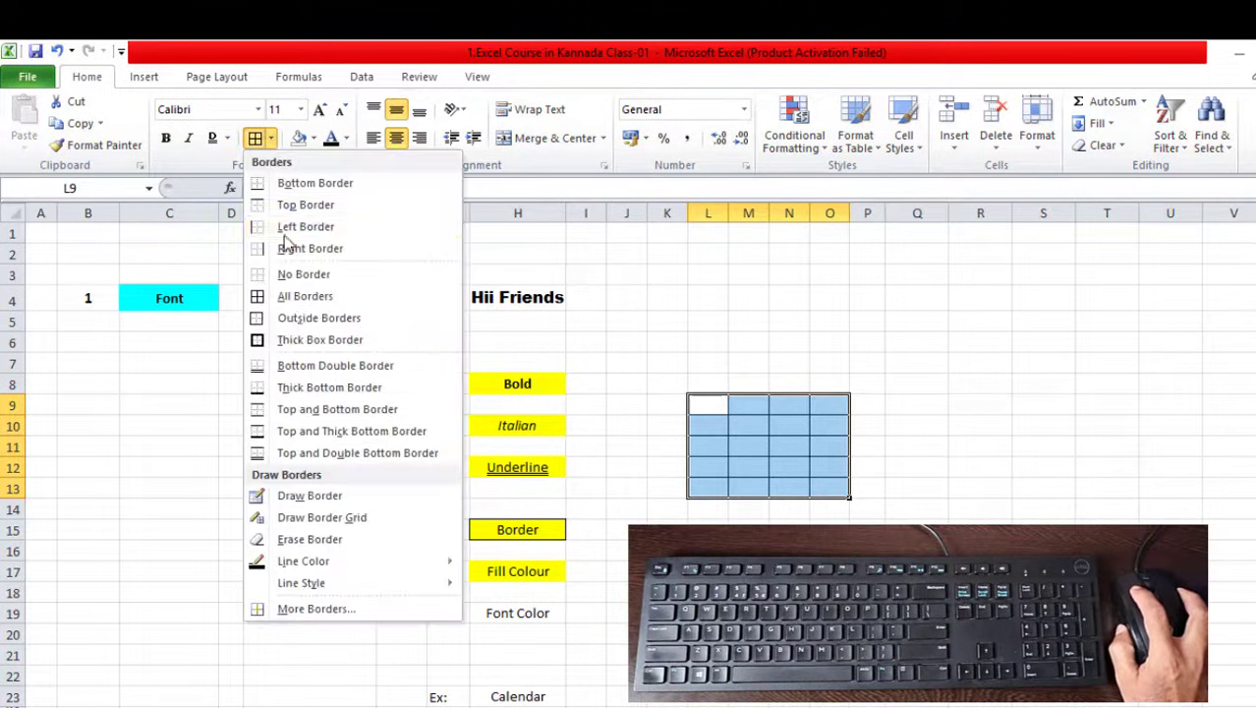
click(318, 341)
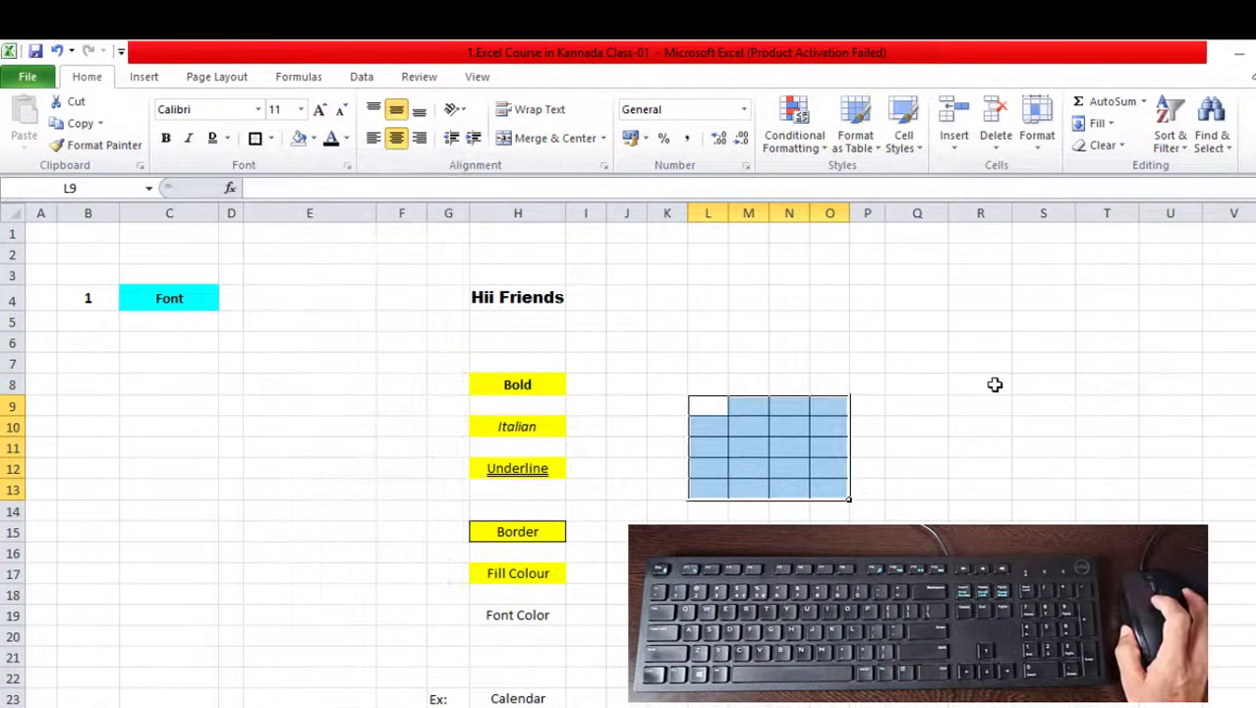
click(996, 384)
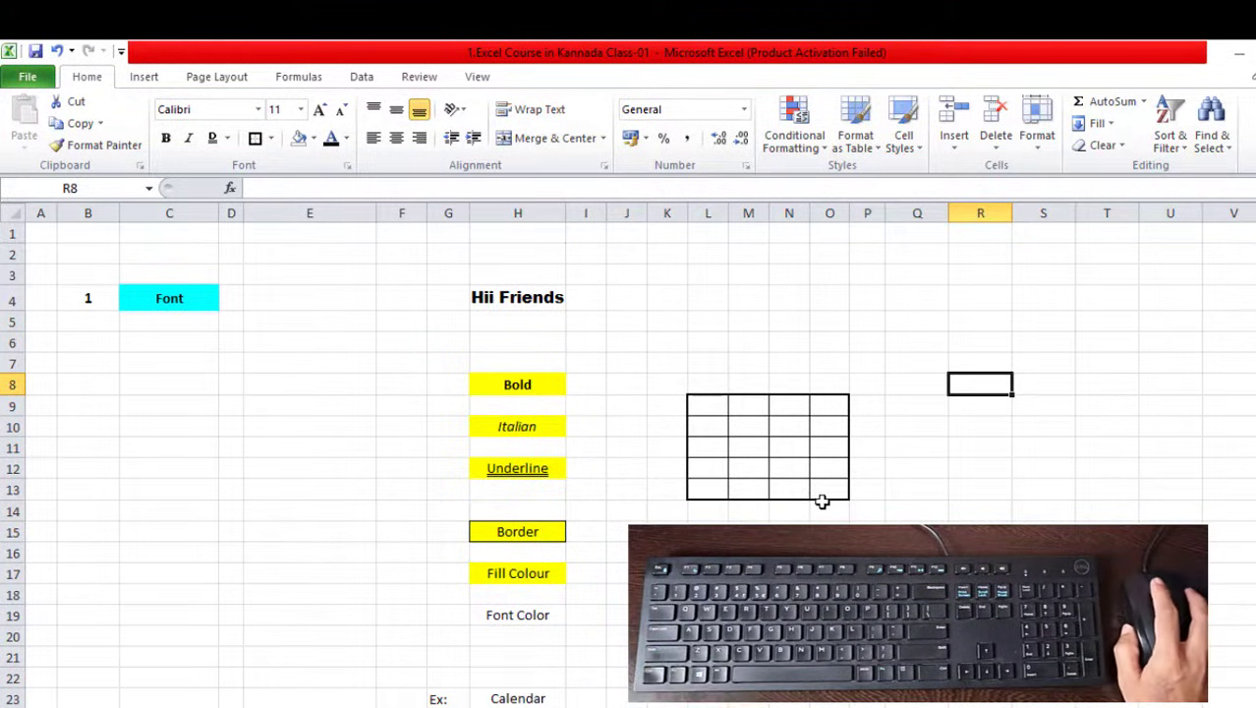
Undo both border changes on the range L9:O13
key(ctrl+z)
key(ctrl+z)
click(757, 444)
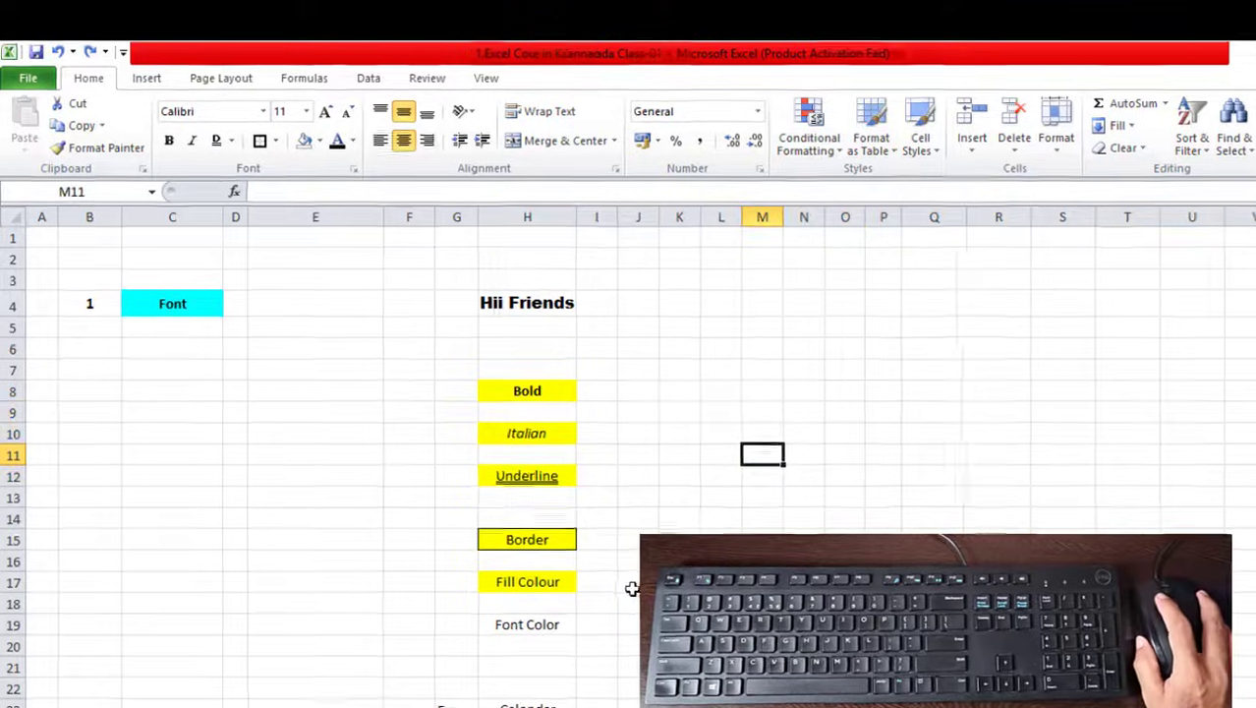
Change the fill of the Fill Colour cell H17 to standard light blue
click(517, 571)
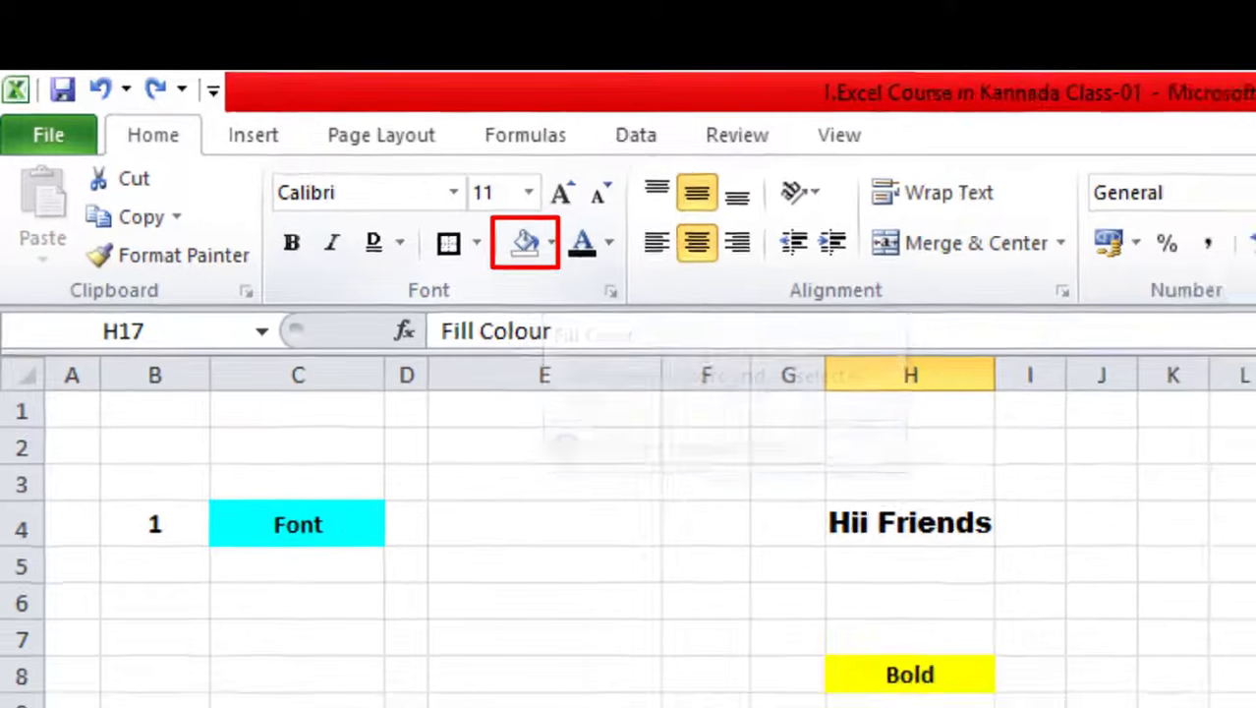
scroll(757, 522, down, 2)
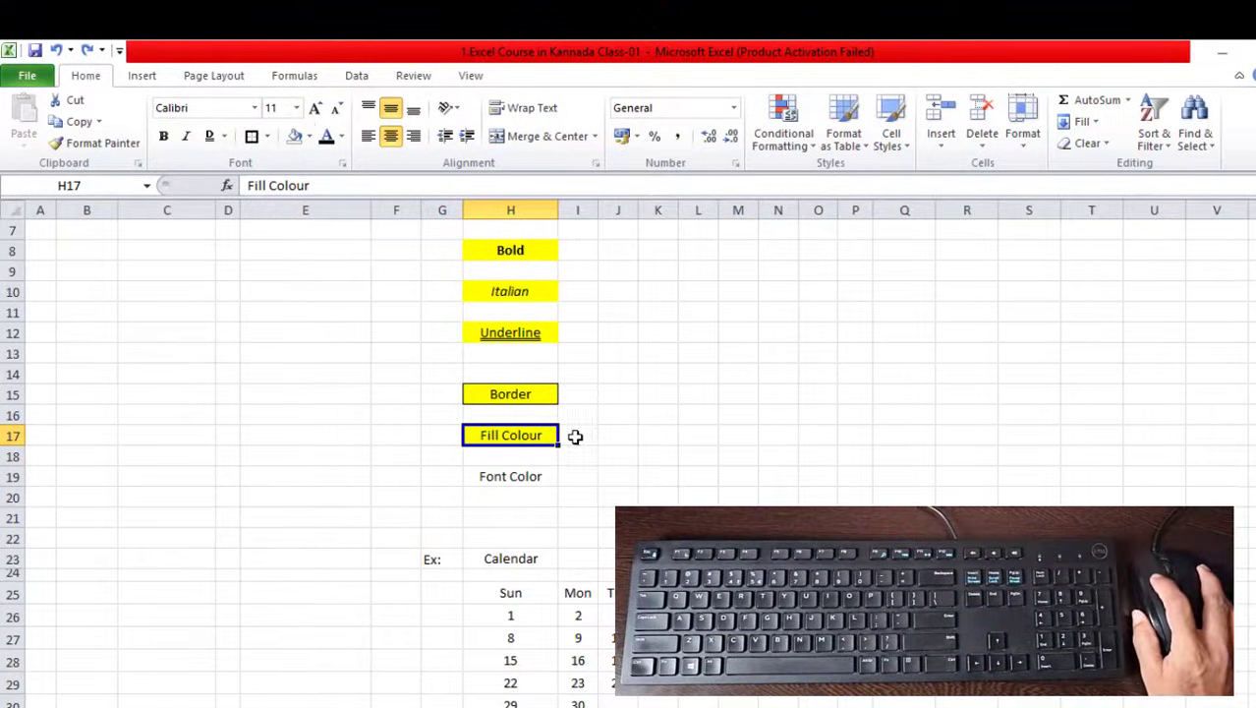
click(308, 136)
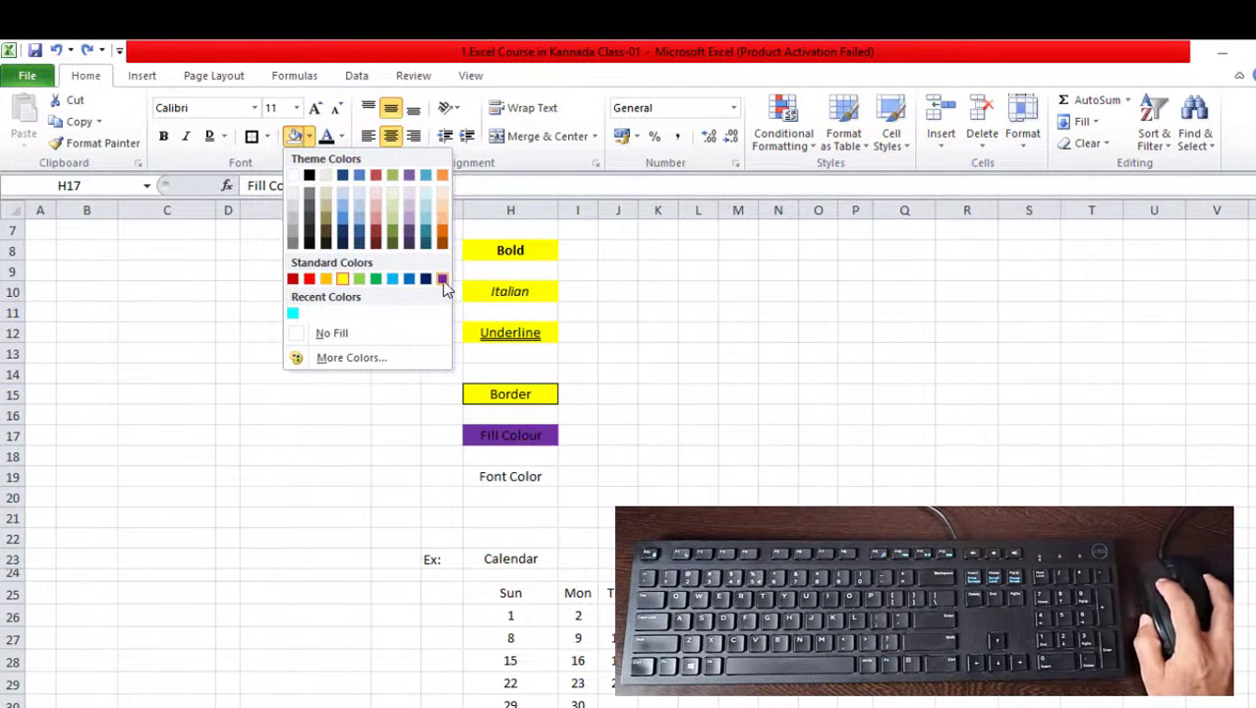
click(392, 280)
click(855, 414)
click(545, 437)
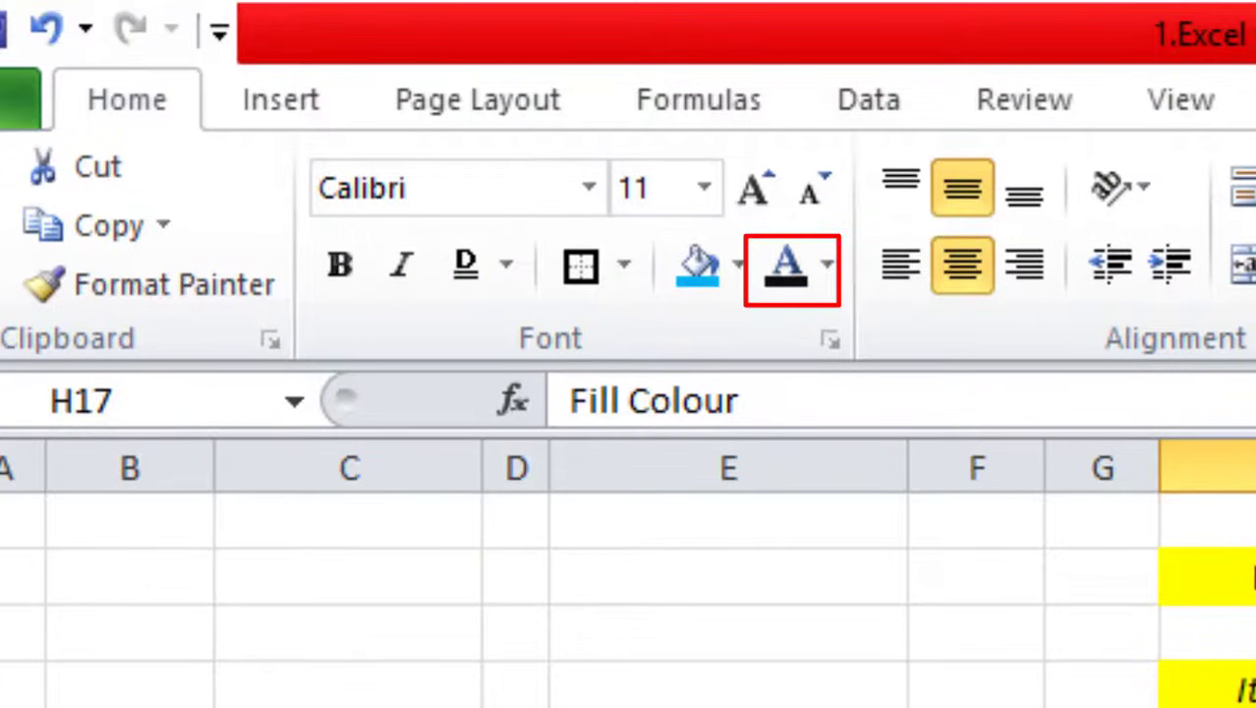
Change the font colour of the Font Color text in H19 to standard light green
click(1238, 703)
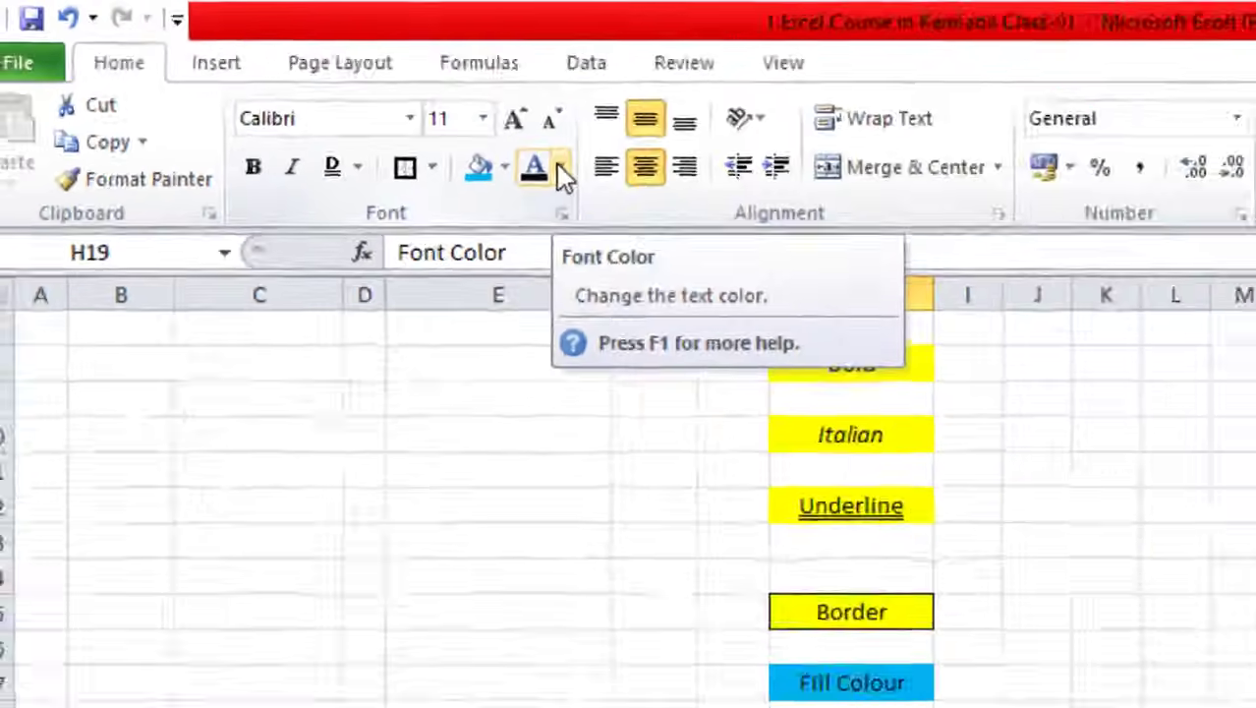
click(828, 265)
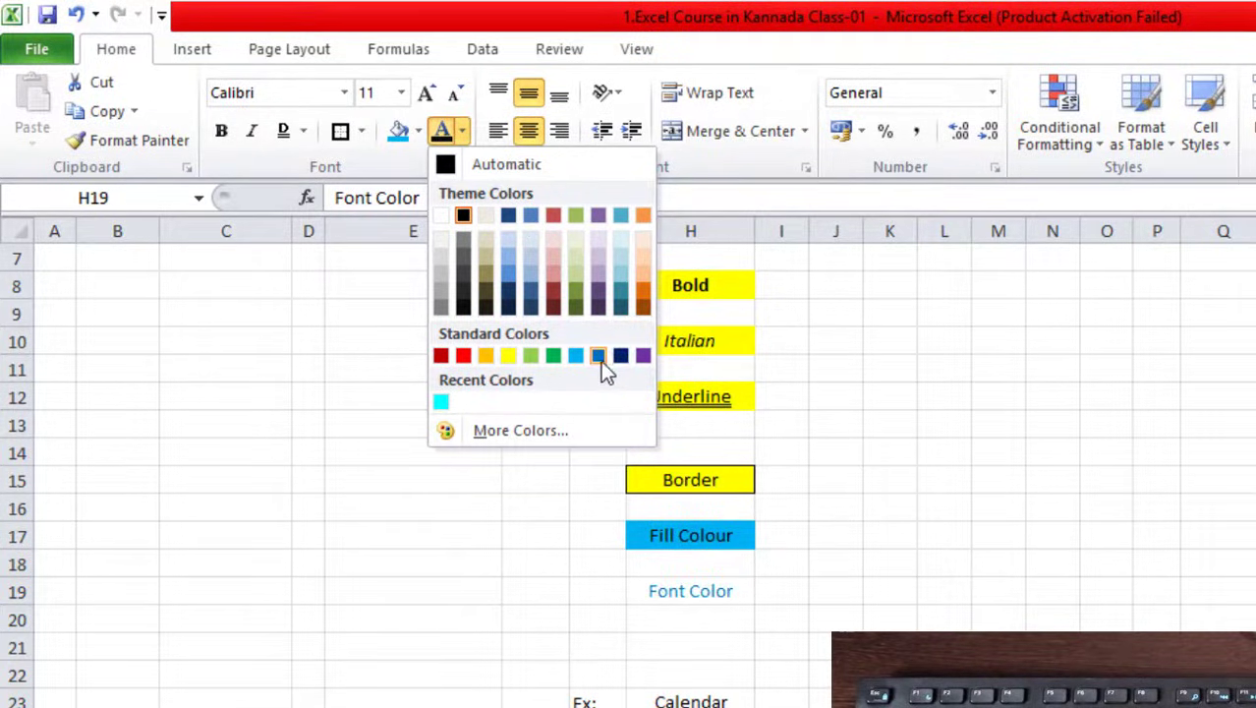
click(529, 355)
click(938, 570)
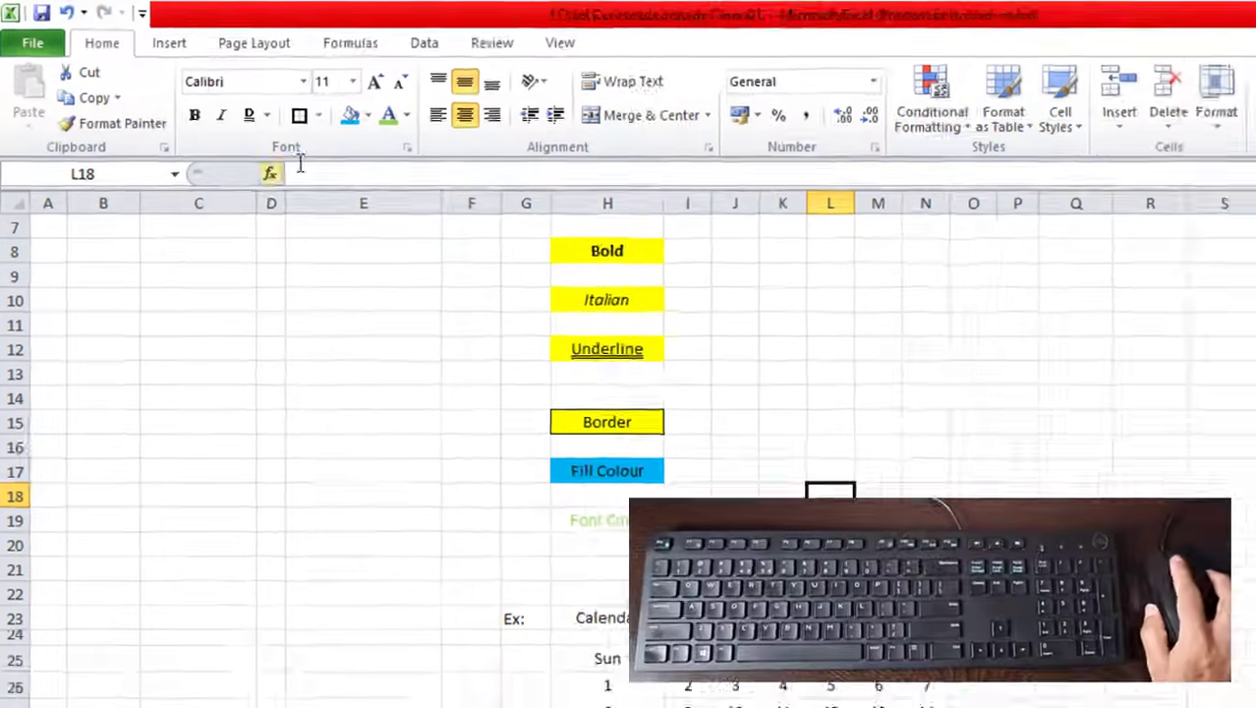
Copy the example calendar in H23:N30 and paste it beside the original, starting at P23
scroll(470, 327, up, 2)
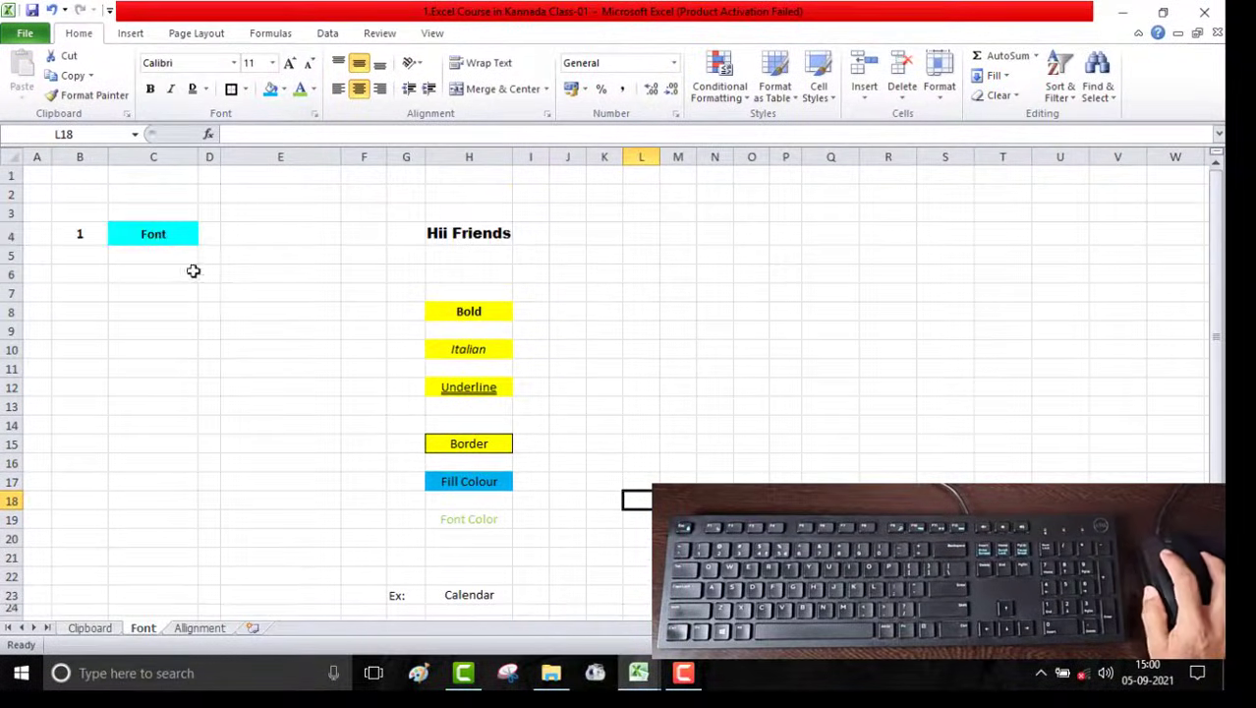
scroll(597, 359, down, 5)
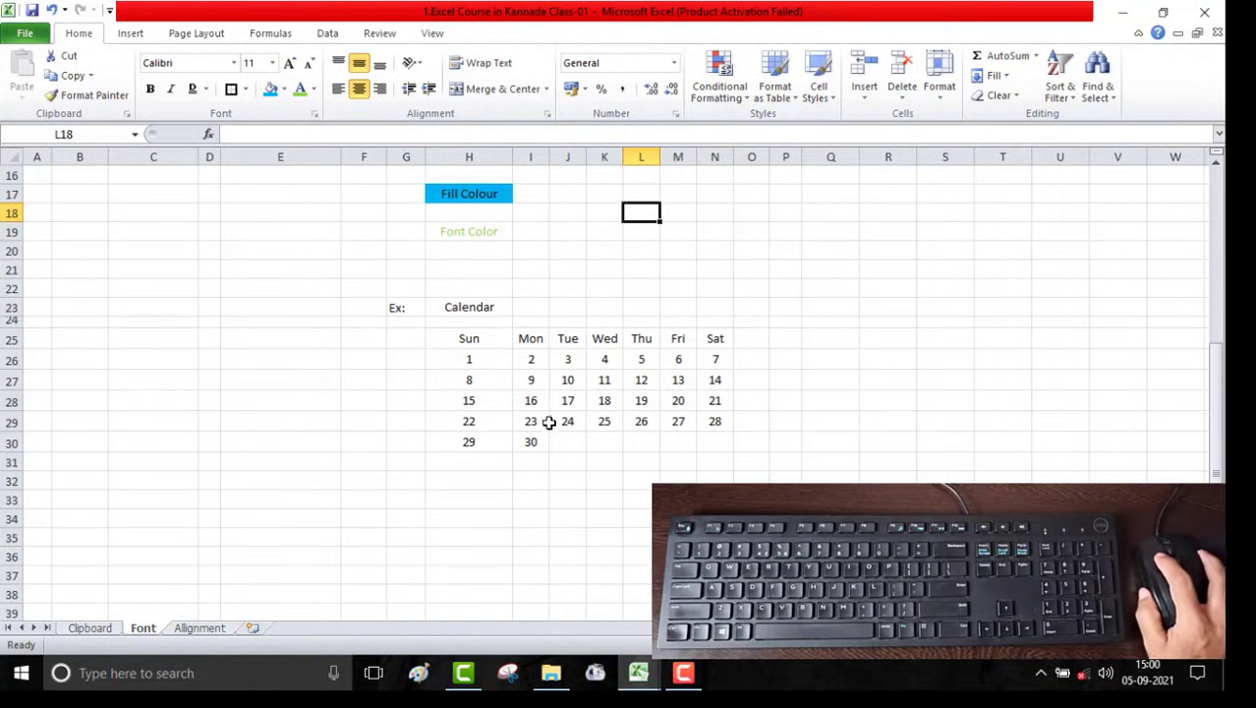
drag(484, 307, 725, 449)
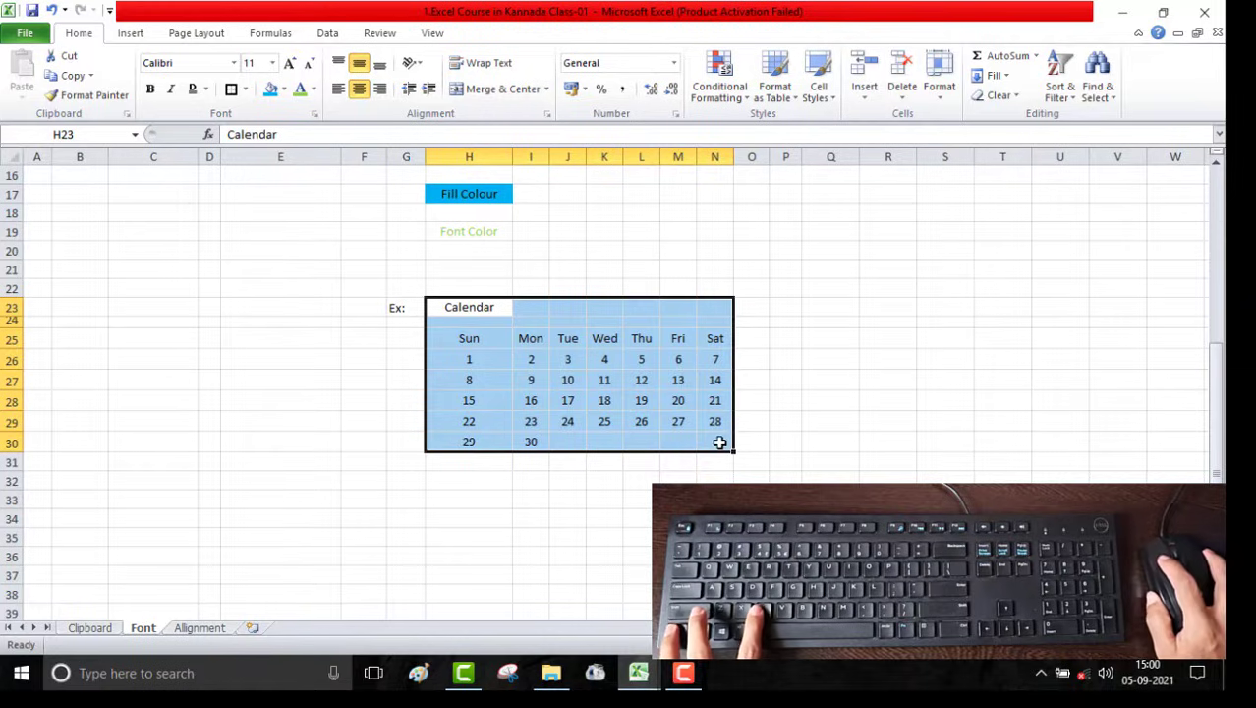
key(ctrl+c)
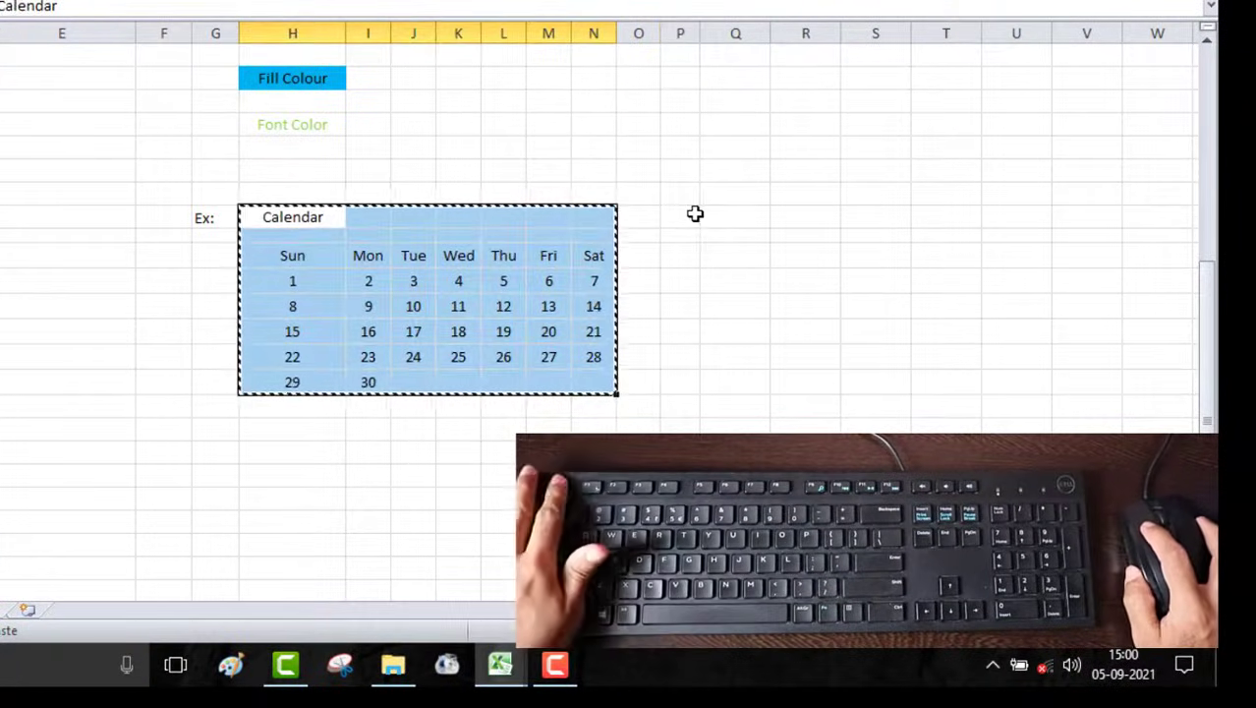
click(687, 225)
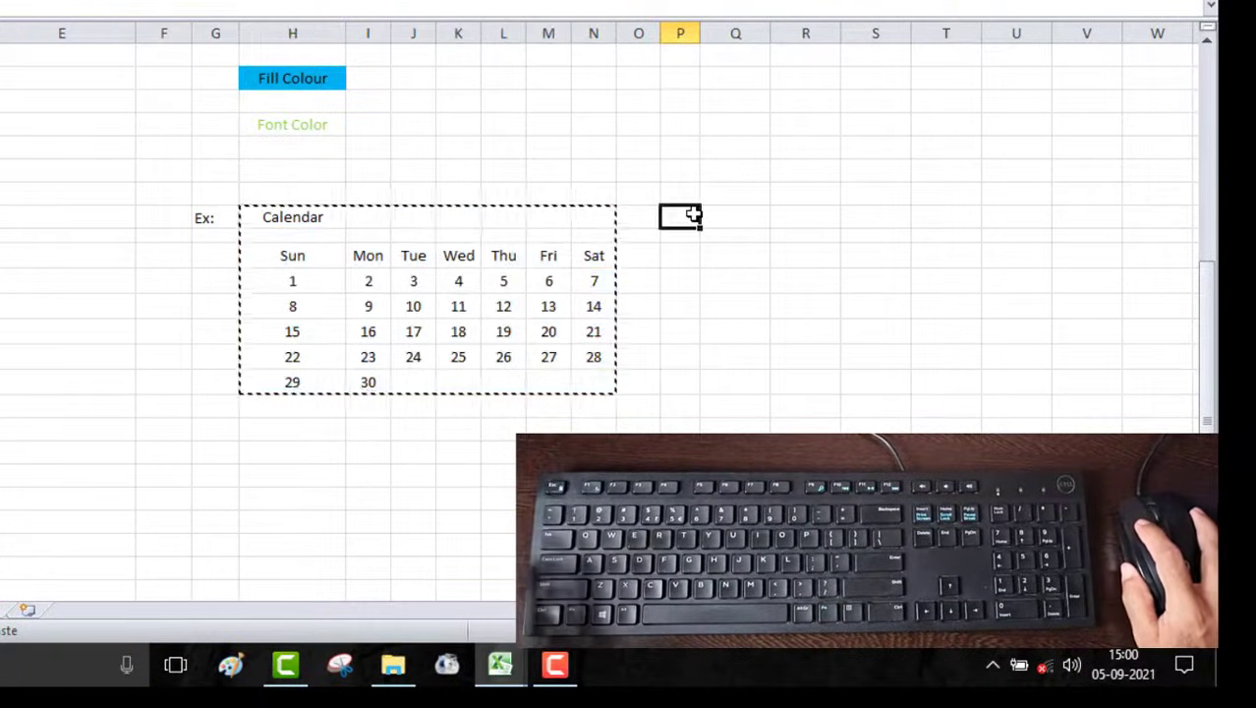
key(ctrl+v)
click(784, 329)
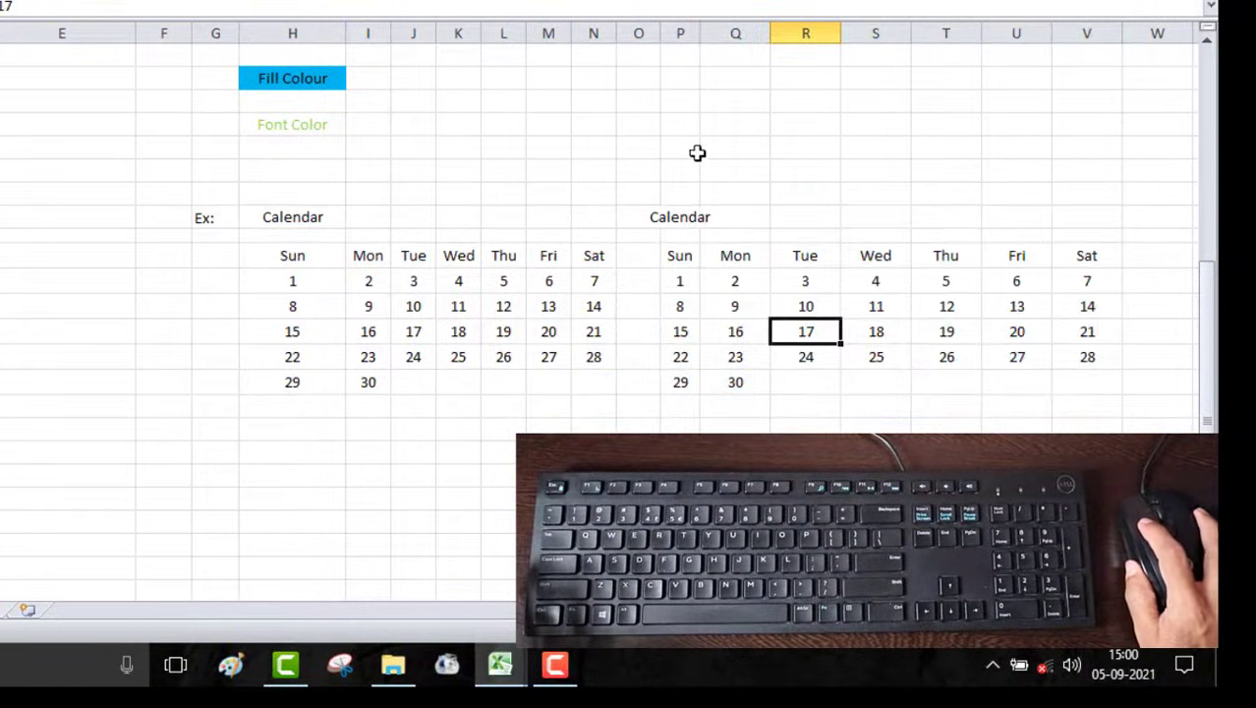
Narrow columns P to V of the pasted calendar to one equal width
double_click(701, 31)
drag(697, 32, 1053, 32)
click(1003, 216)
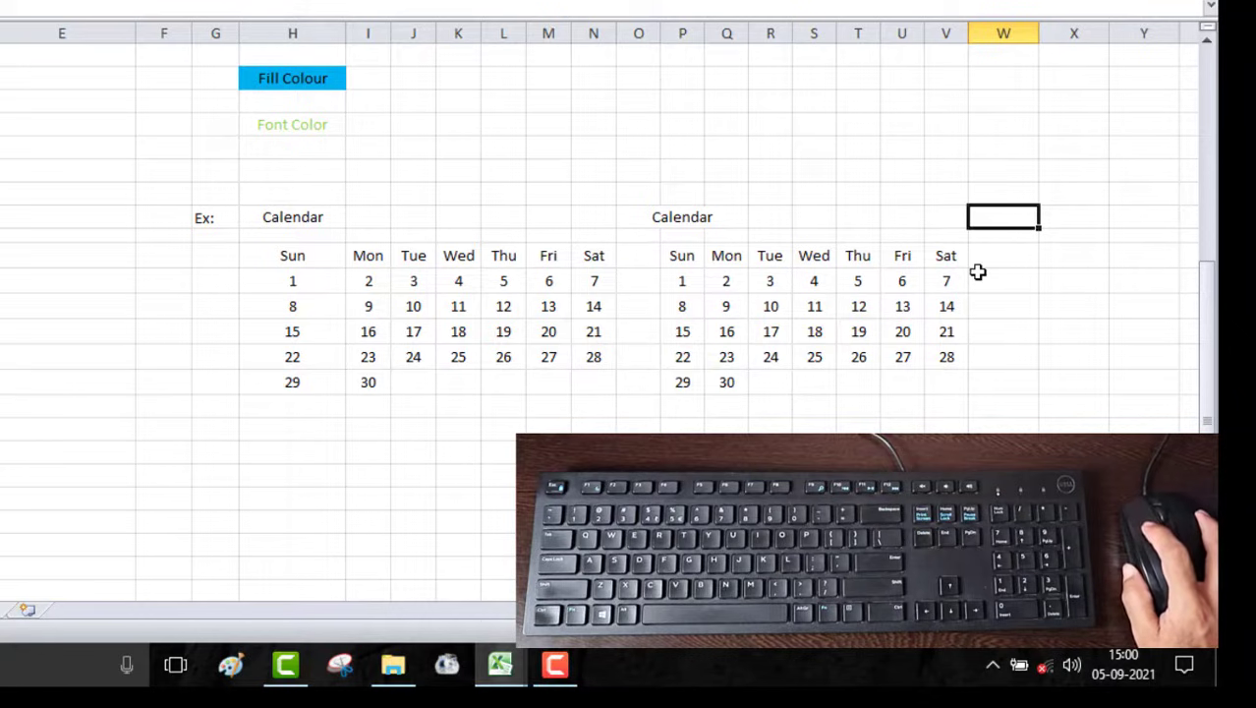
click(815, 331)
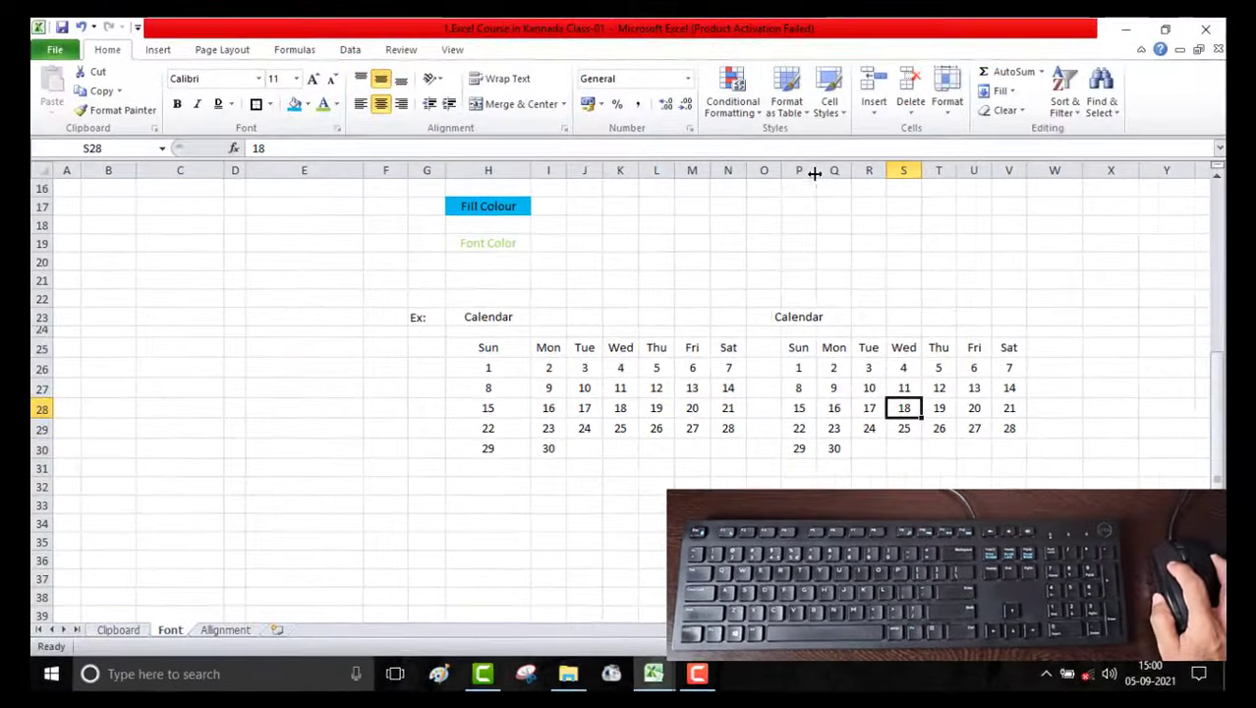
Make the pasted Calendar title in P23 bold at size 14 and fit column P to it
click(817, 321)
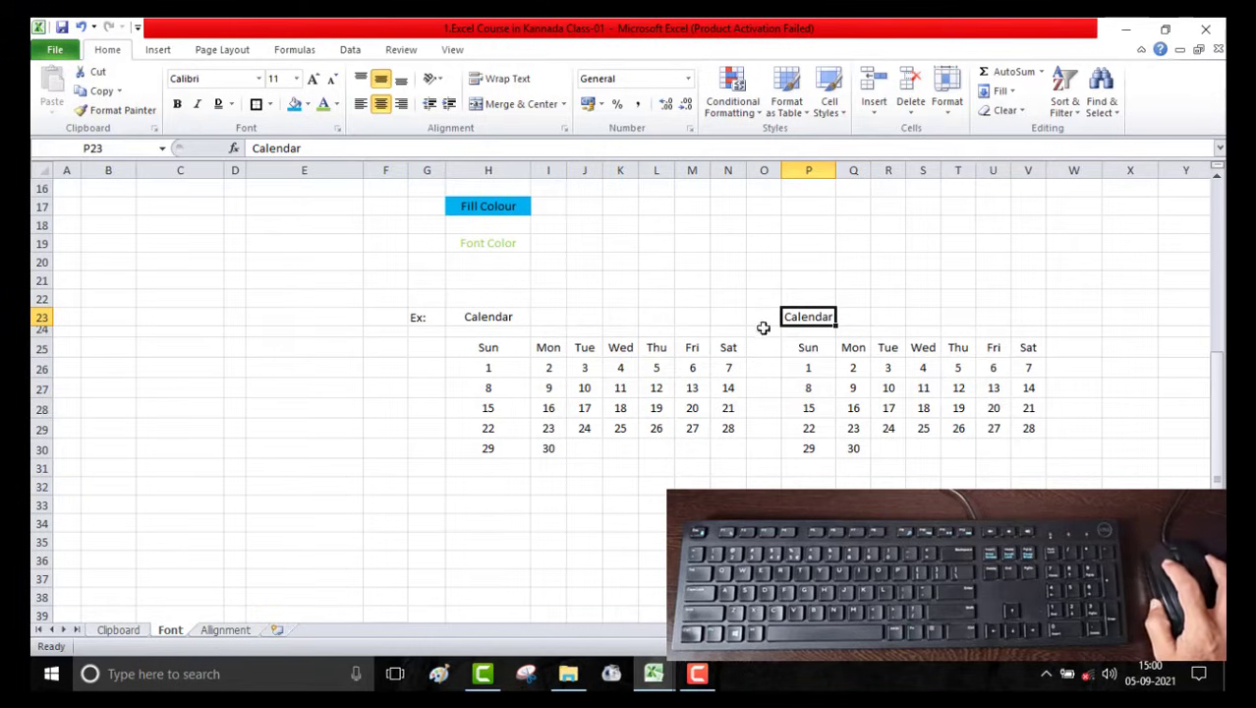
click(178, 105)
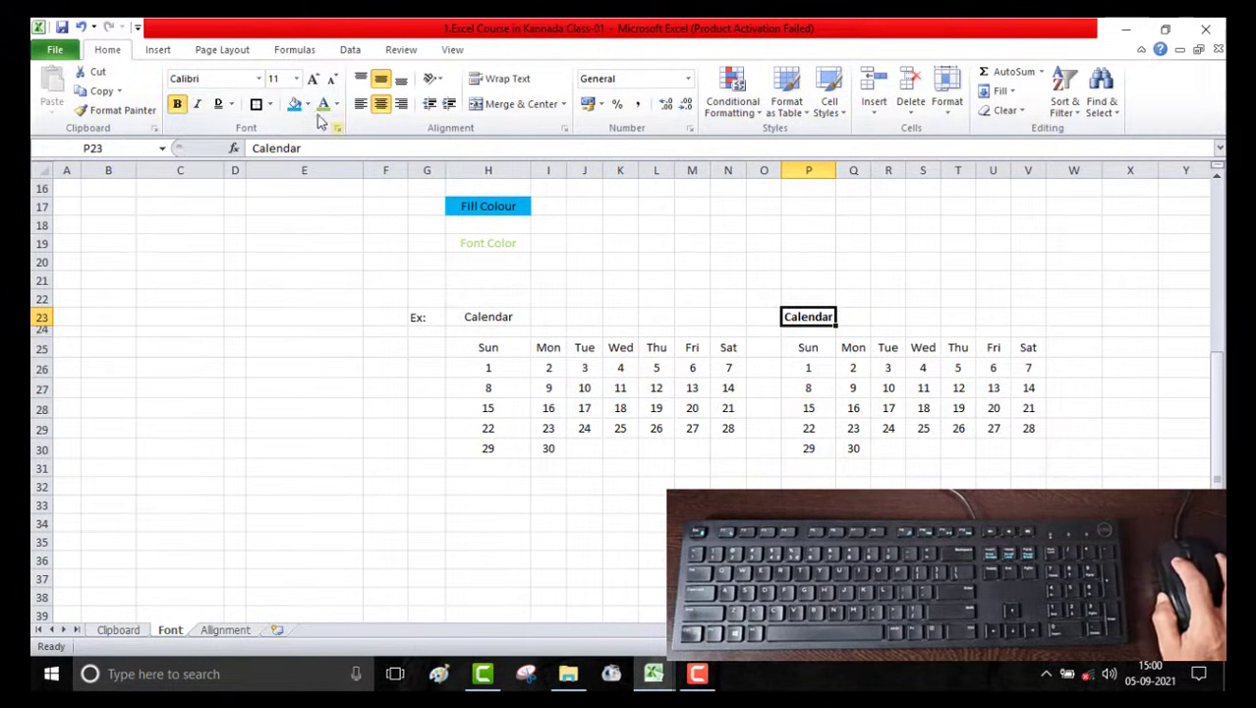
click(314, 78)
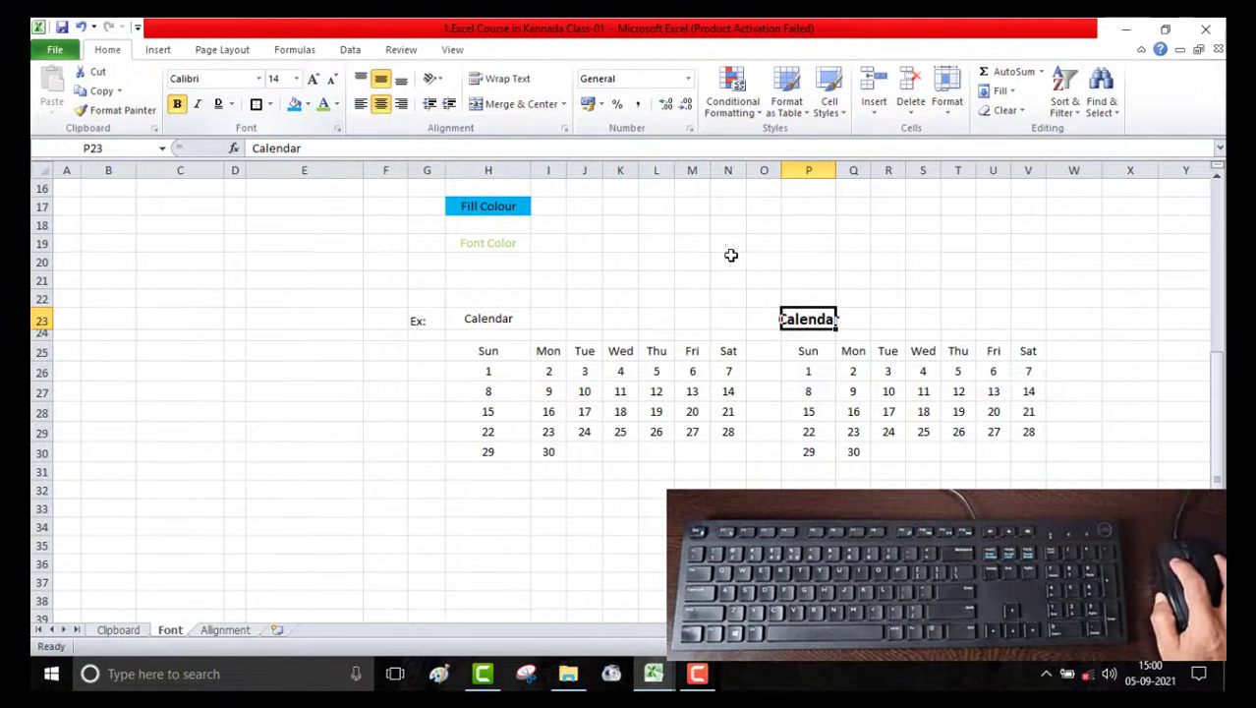
double_click(836, 170)
click(973, 351)
Apply a thick box border around the pasted calendar's days and dates in P25:V30
drag(828, 353, 1051, 451)
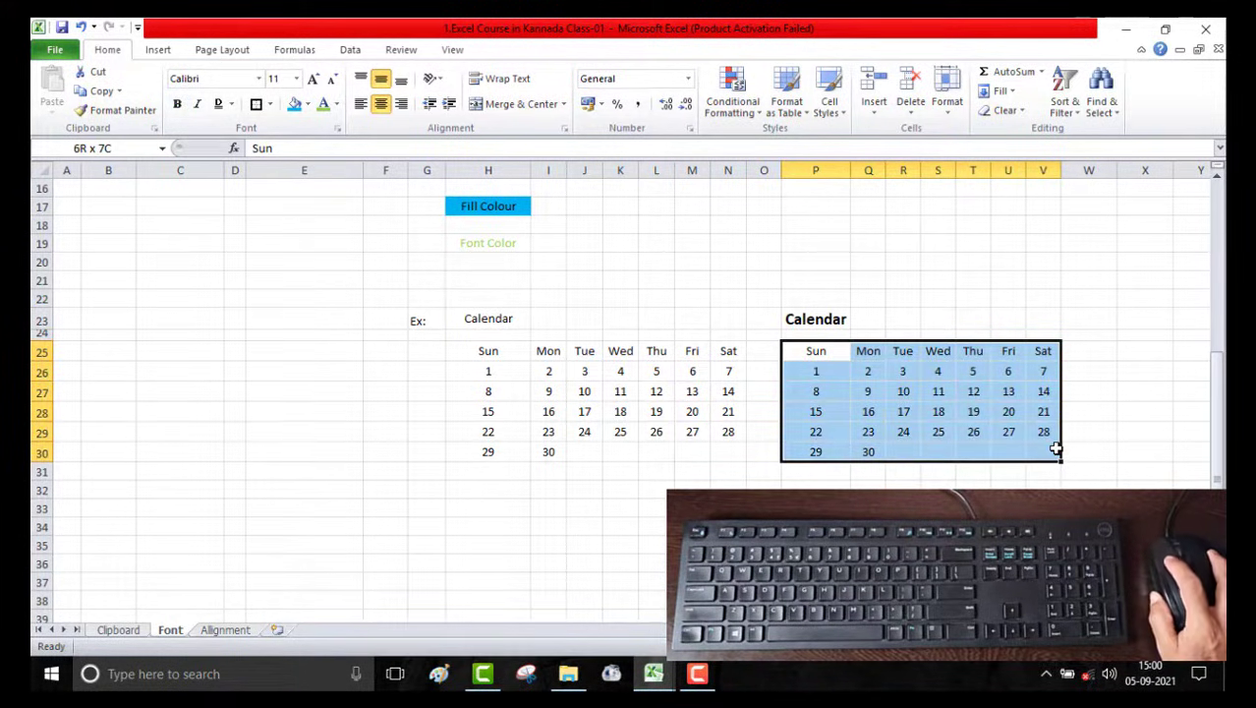
click(271, 104)
click(303, 283)
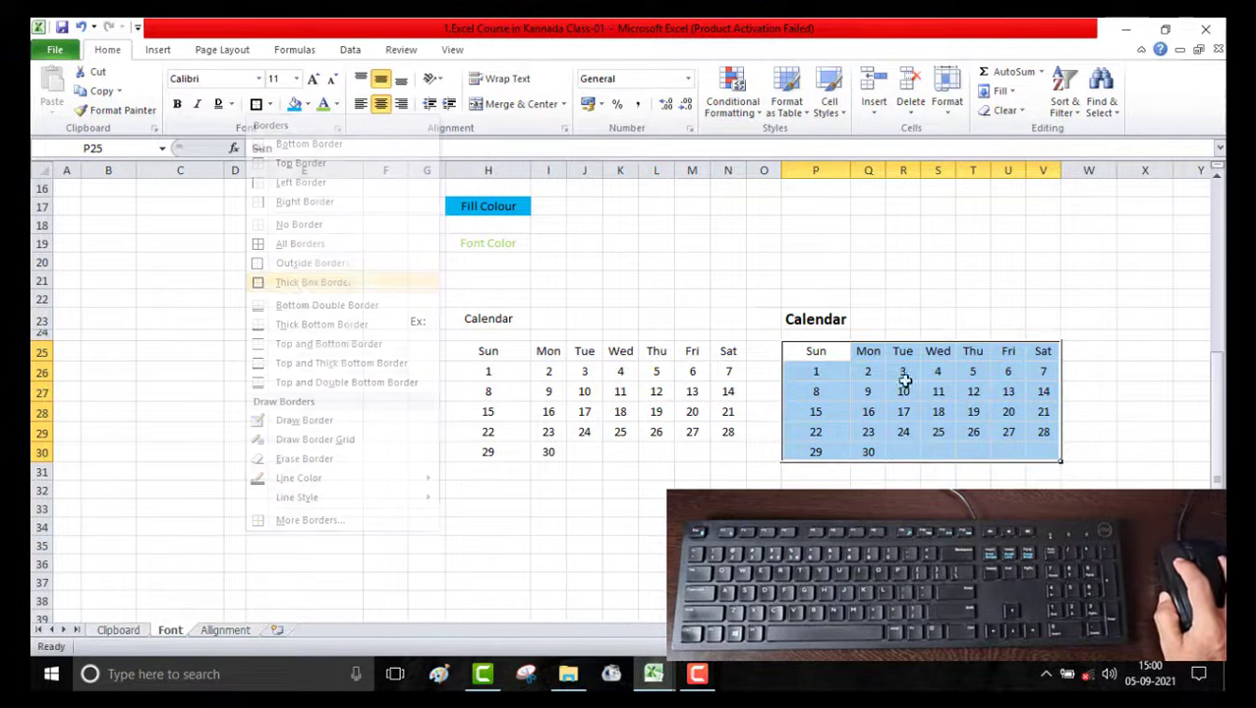
Make the weekday names in the pasted calendar's header row P25:V25 bold
click(1130, 376)
drag(810, 351, 1051, 453)
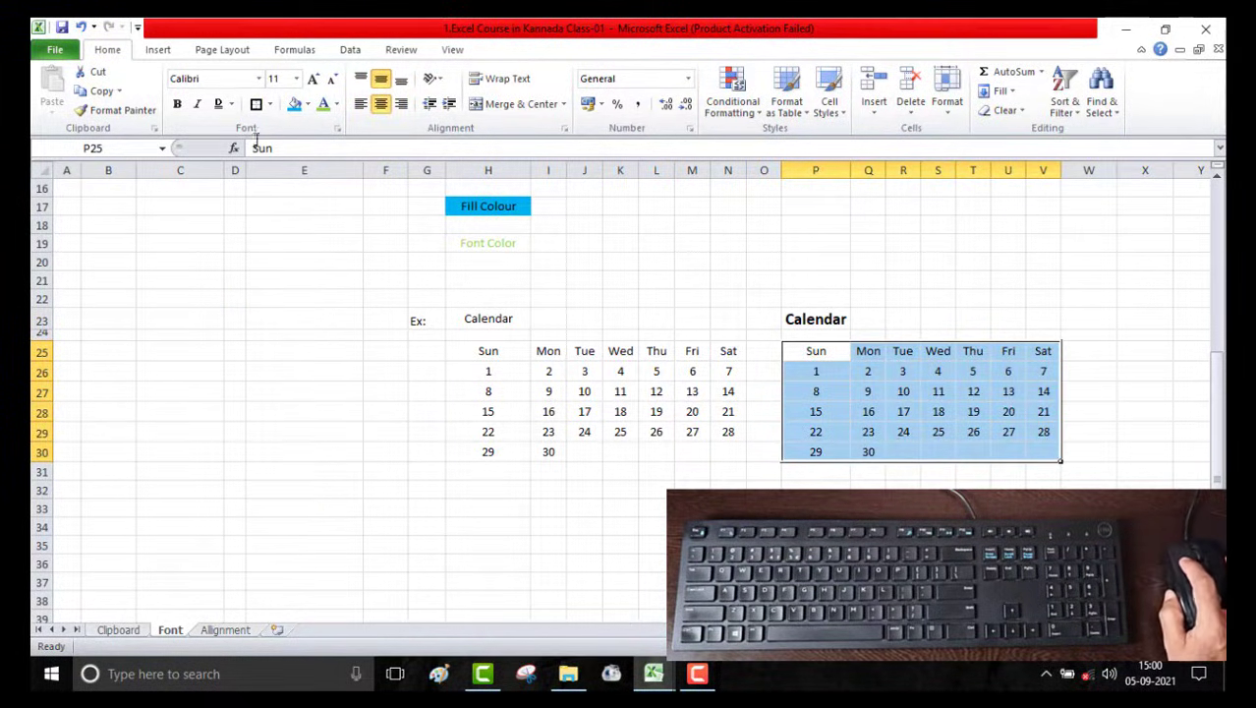
drag(816, 351, 1035, 351)
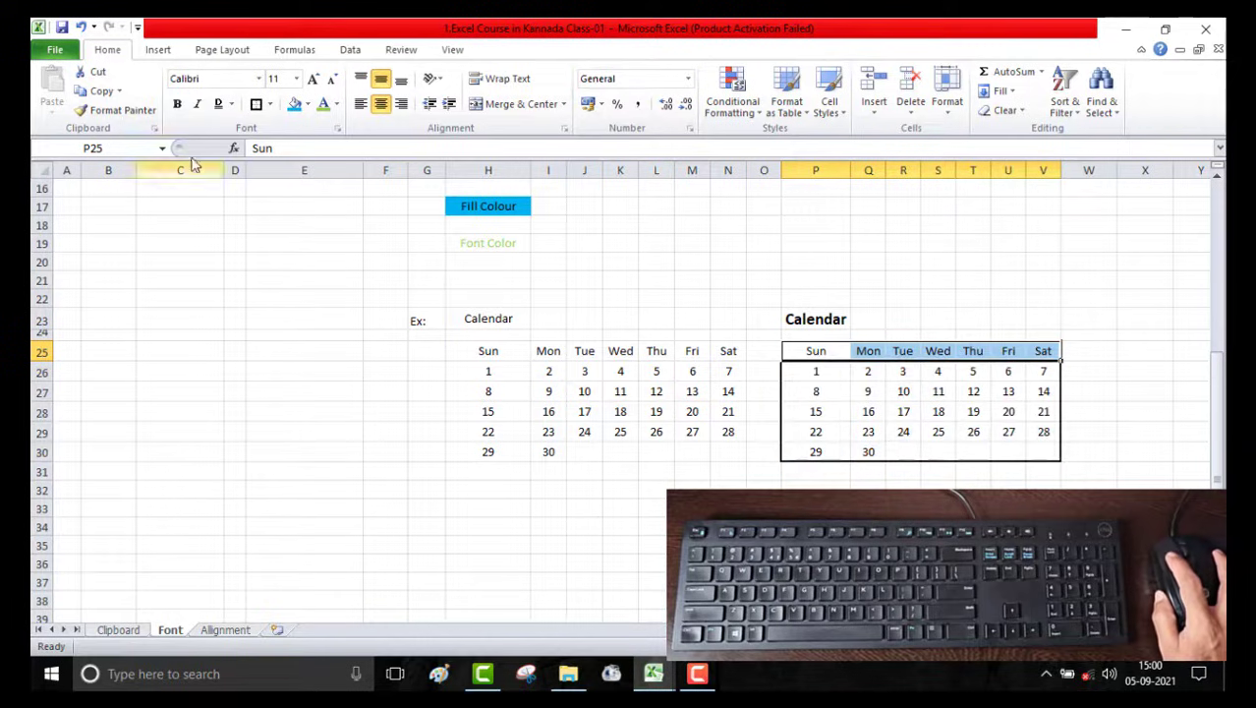
click(177, 107)
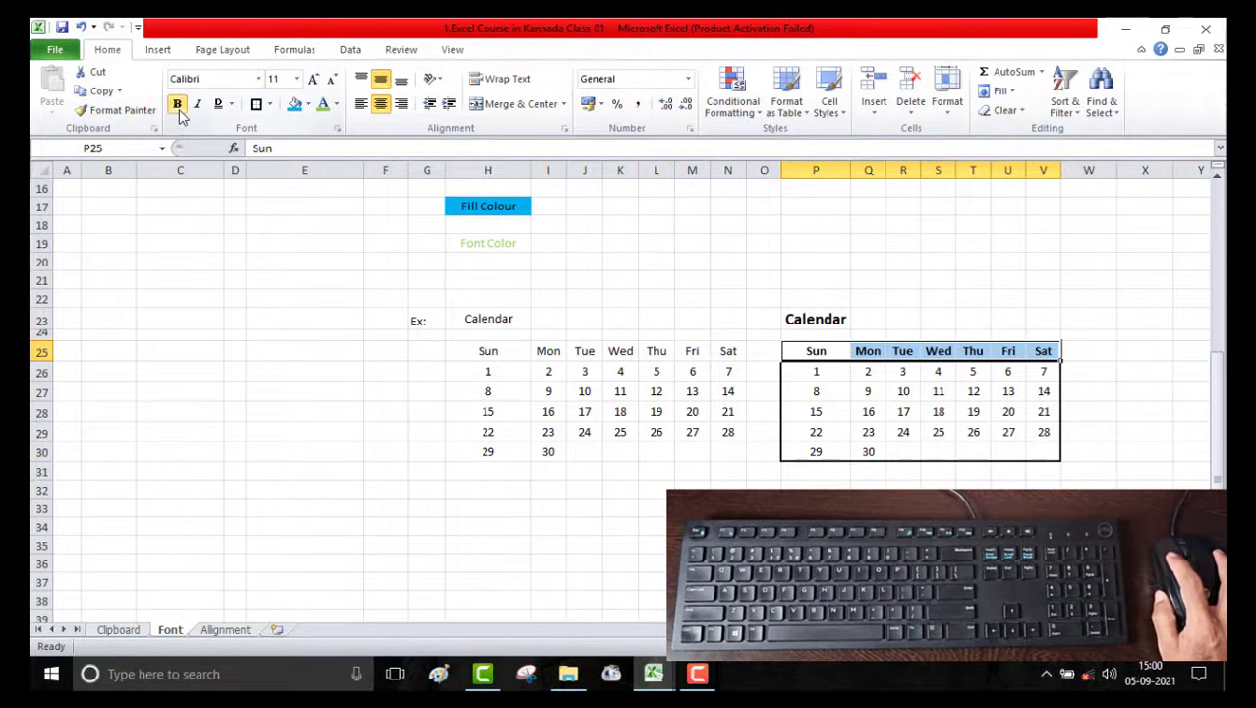
Try the Arial Rounded MT Bold font on the weekday names in P25:V25 and restore Calibri
click(260, 80)
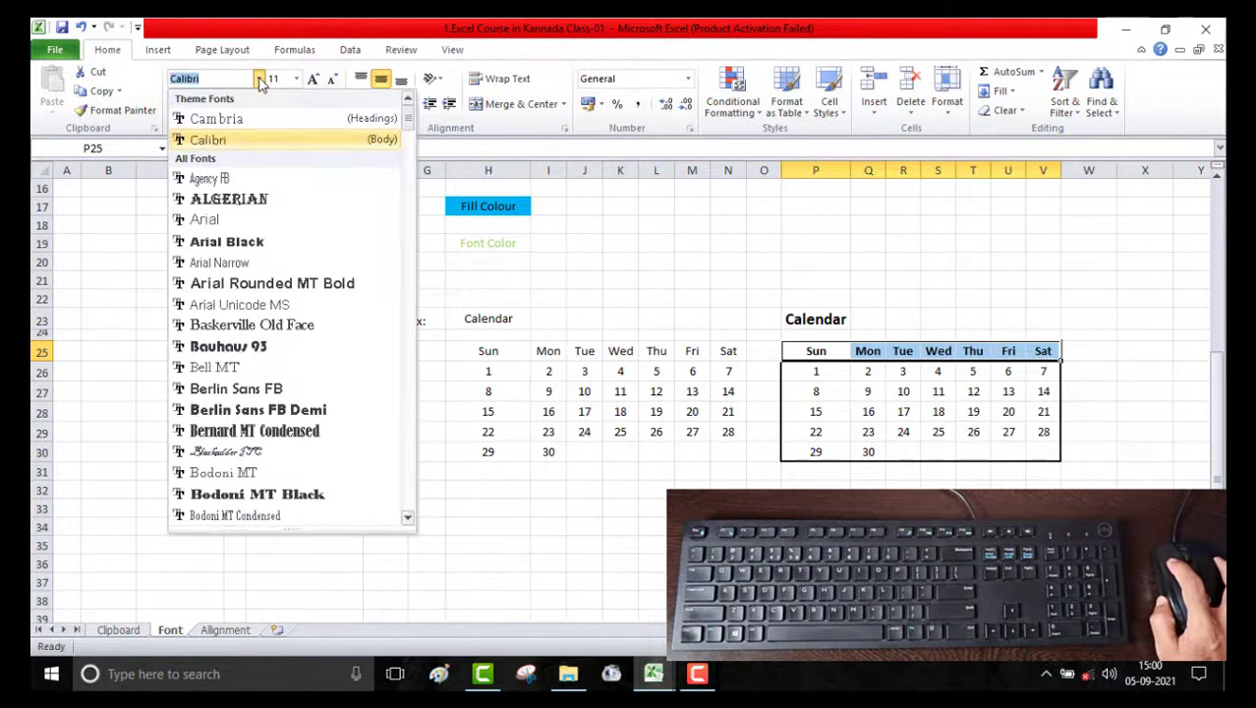
click(245, 283)
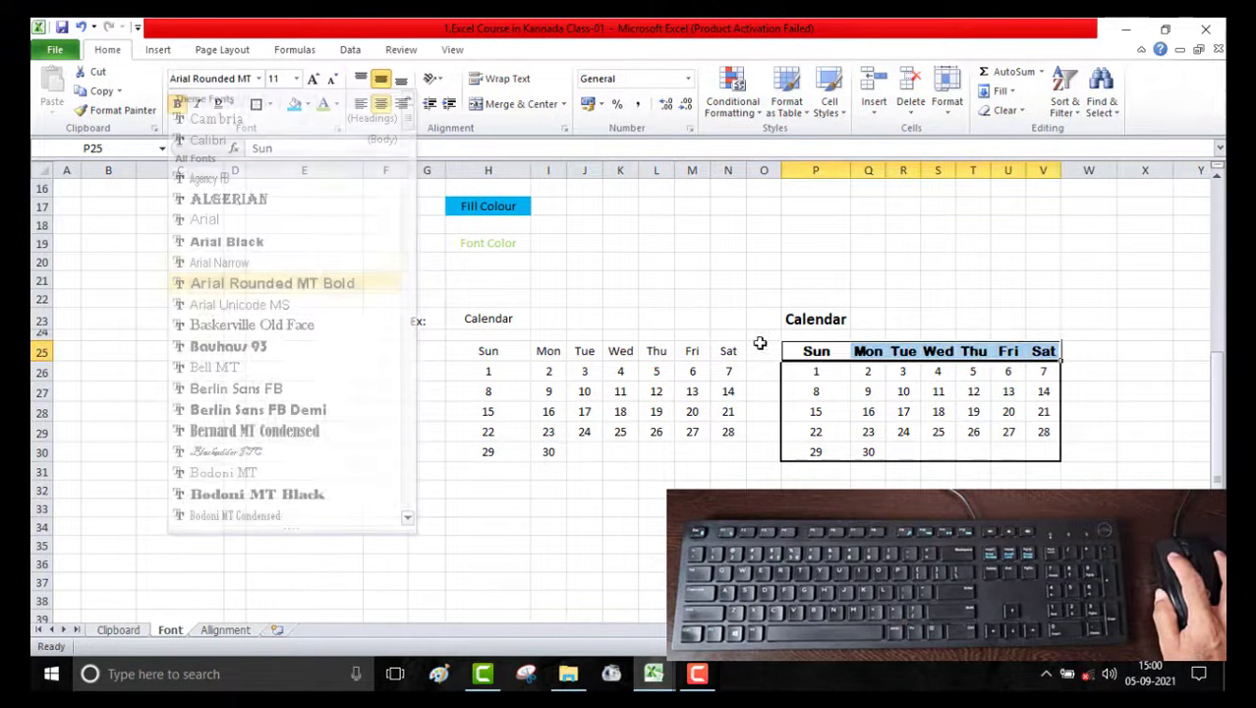
click(261, 80)
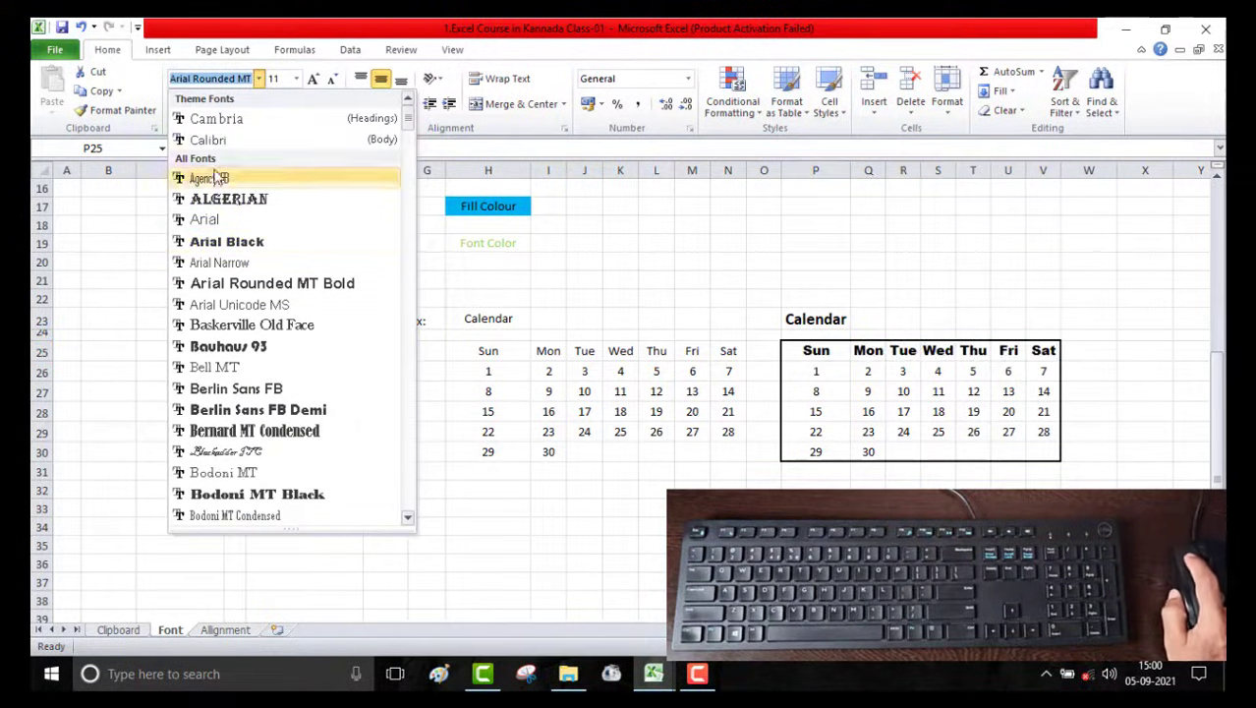
click(208, 140)
click(1087, 319)
click(1145, 280)
click(1167, 370)
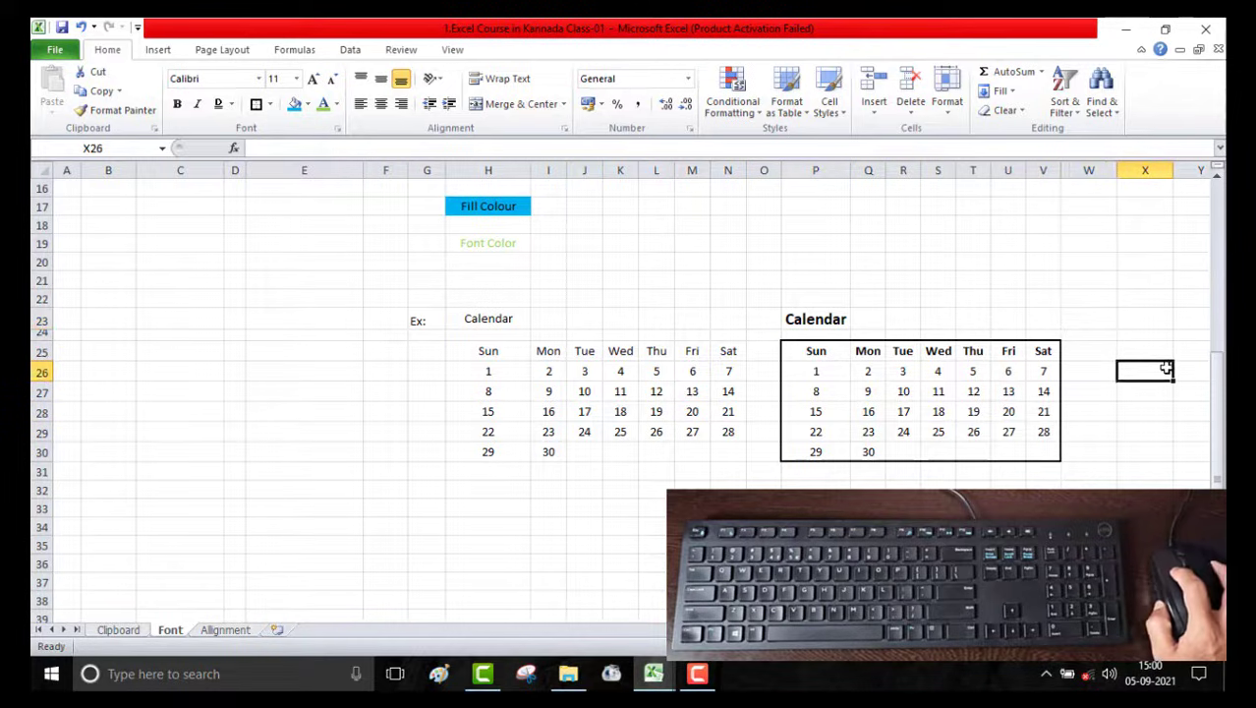
click(1140, 428)
click(622, 529)
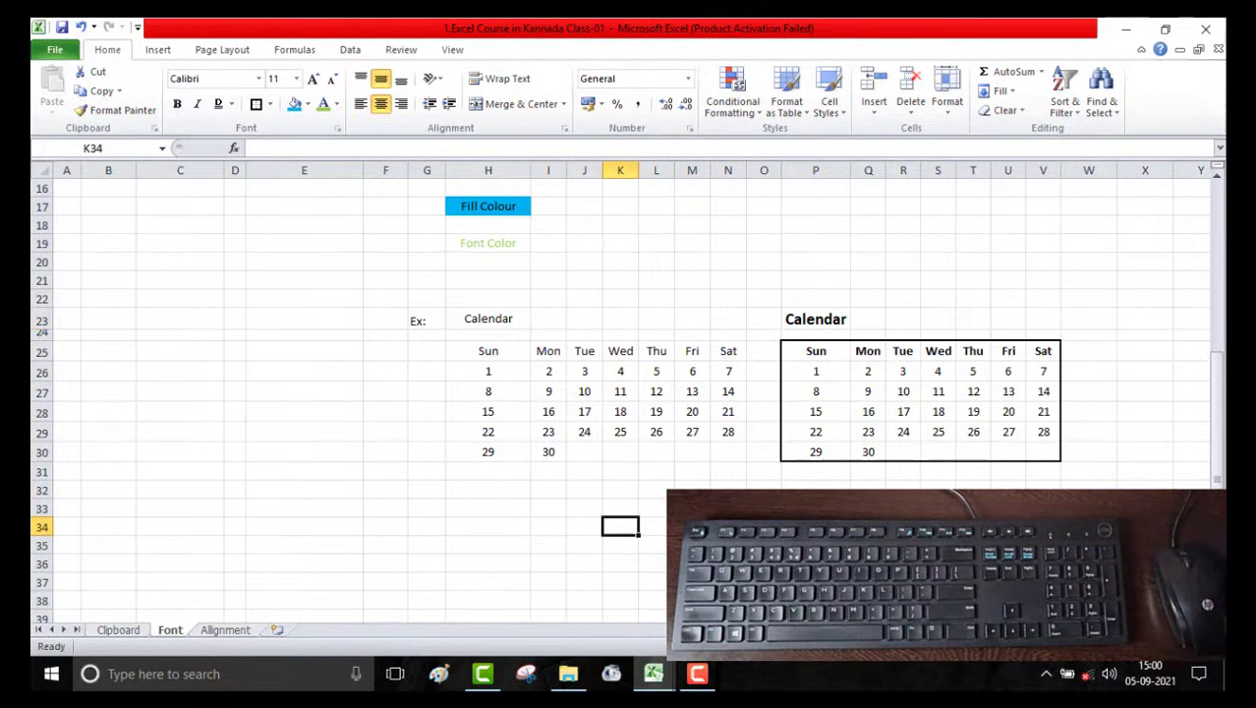
click(816, 508)
click(816, 527)
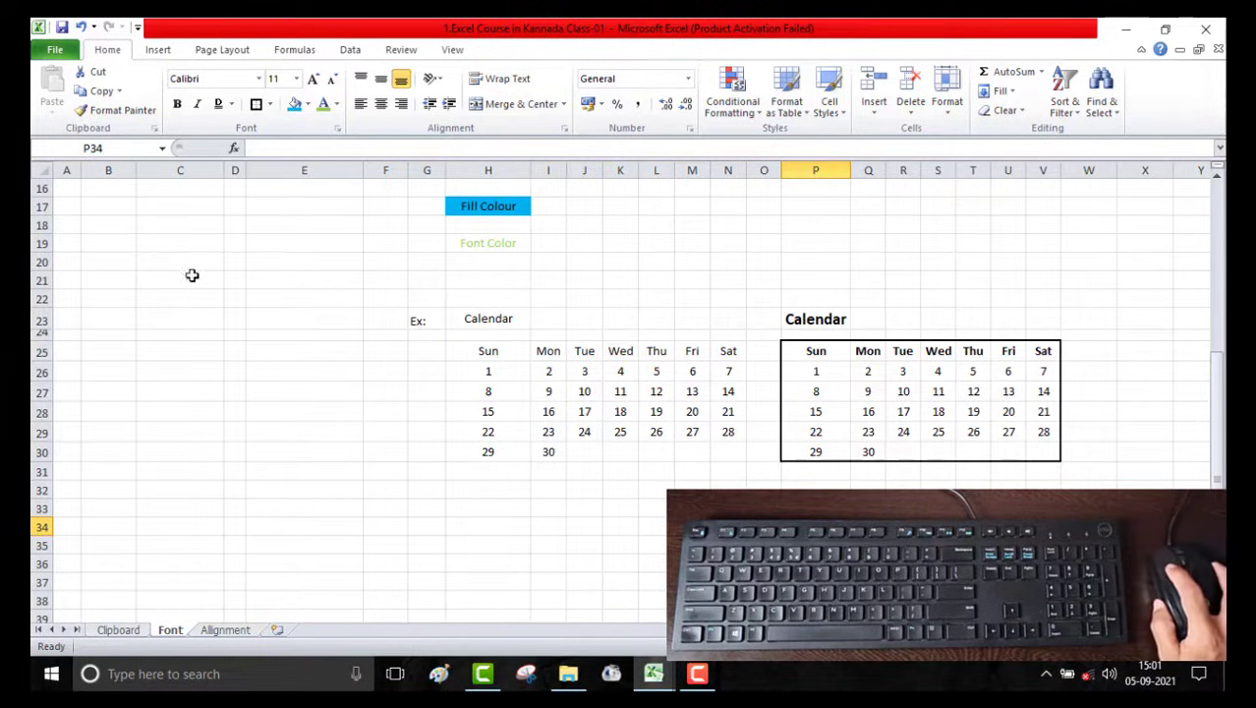
click(692, 508)
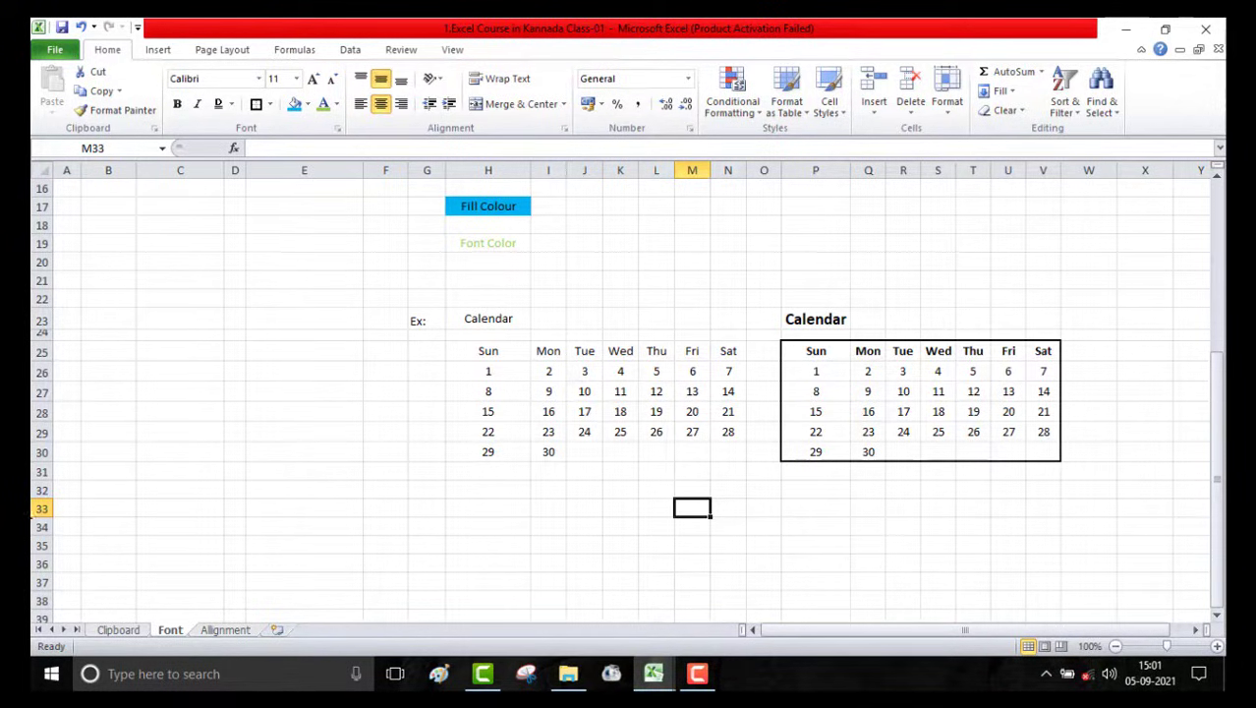
Switch to the Alignment sheet and select the Wel Come cell F3
click(225, 628)
click(349, 383)
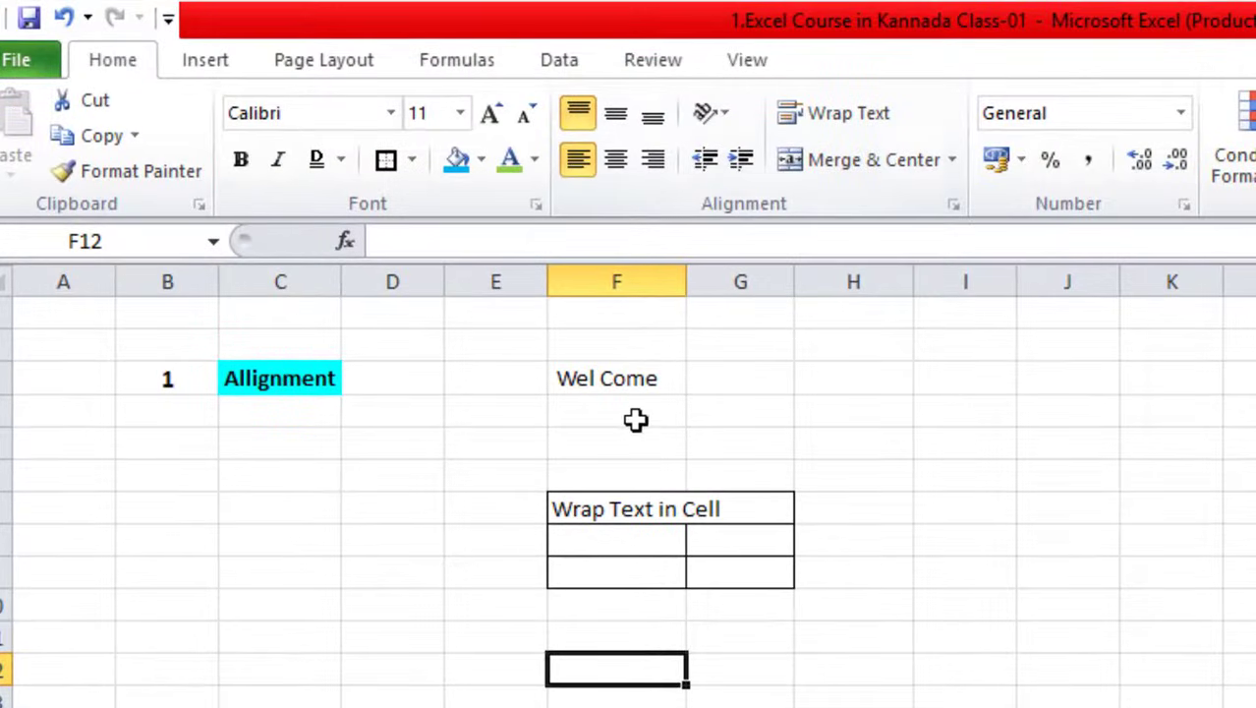
click(635, 420)
click(645, 363)
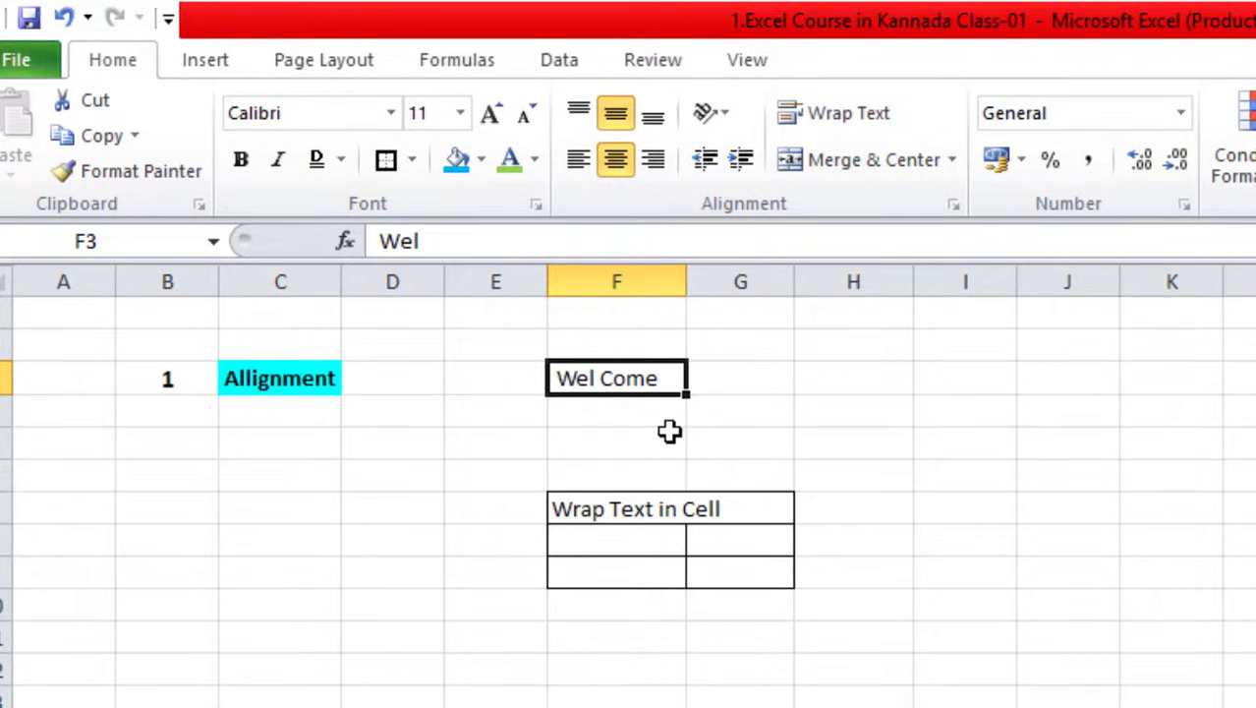
Try left, top, right and bottom alignment on the Wel Come text in F3, returning it to centre and middle
click(579, 163)
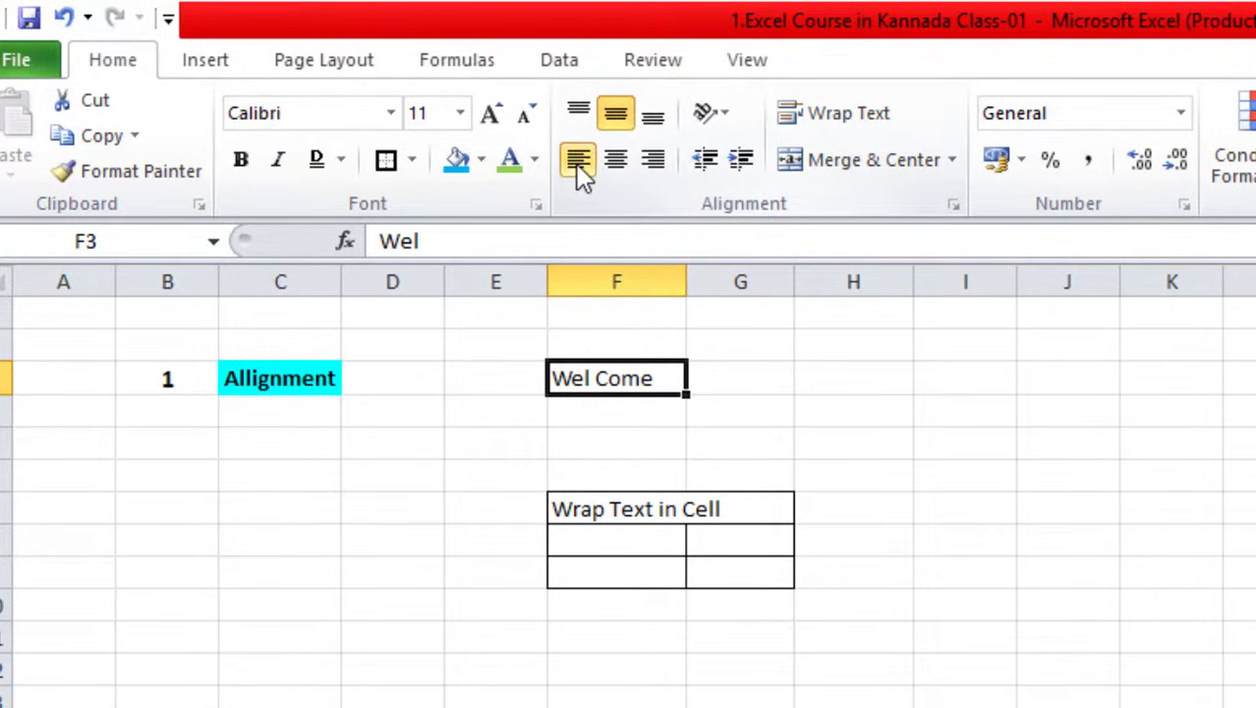
click(577, 112)
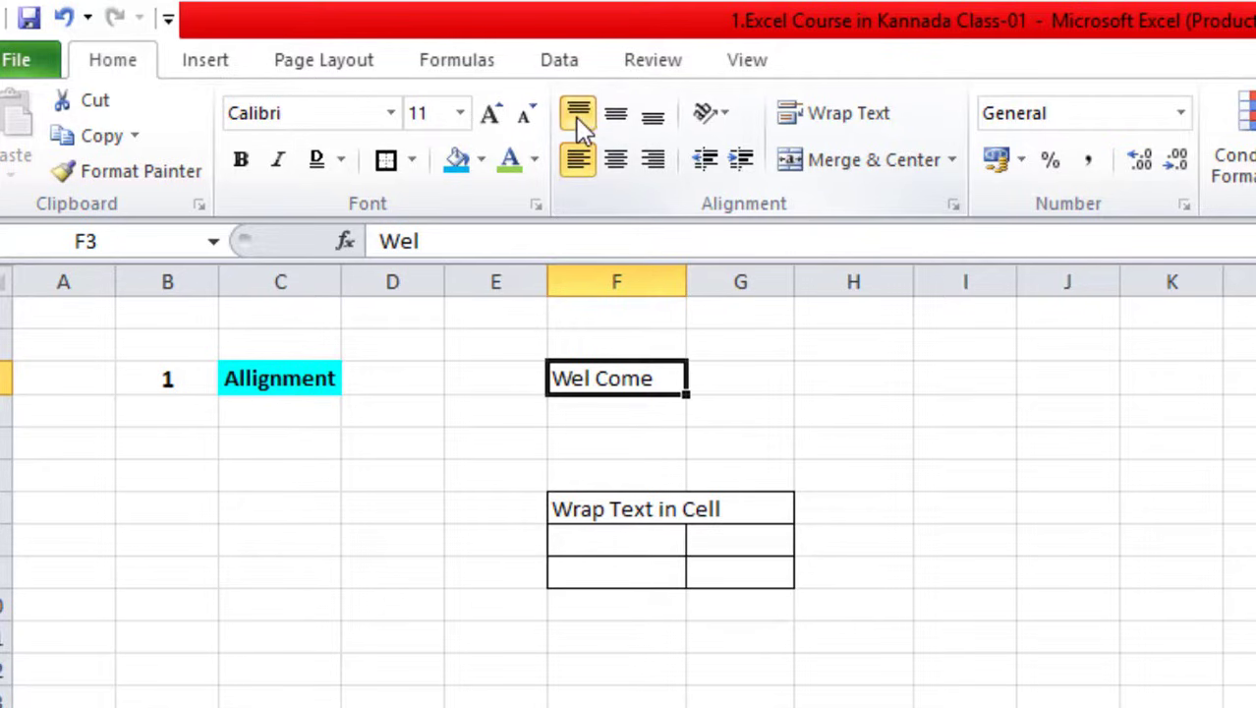
click(653, 162)
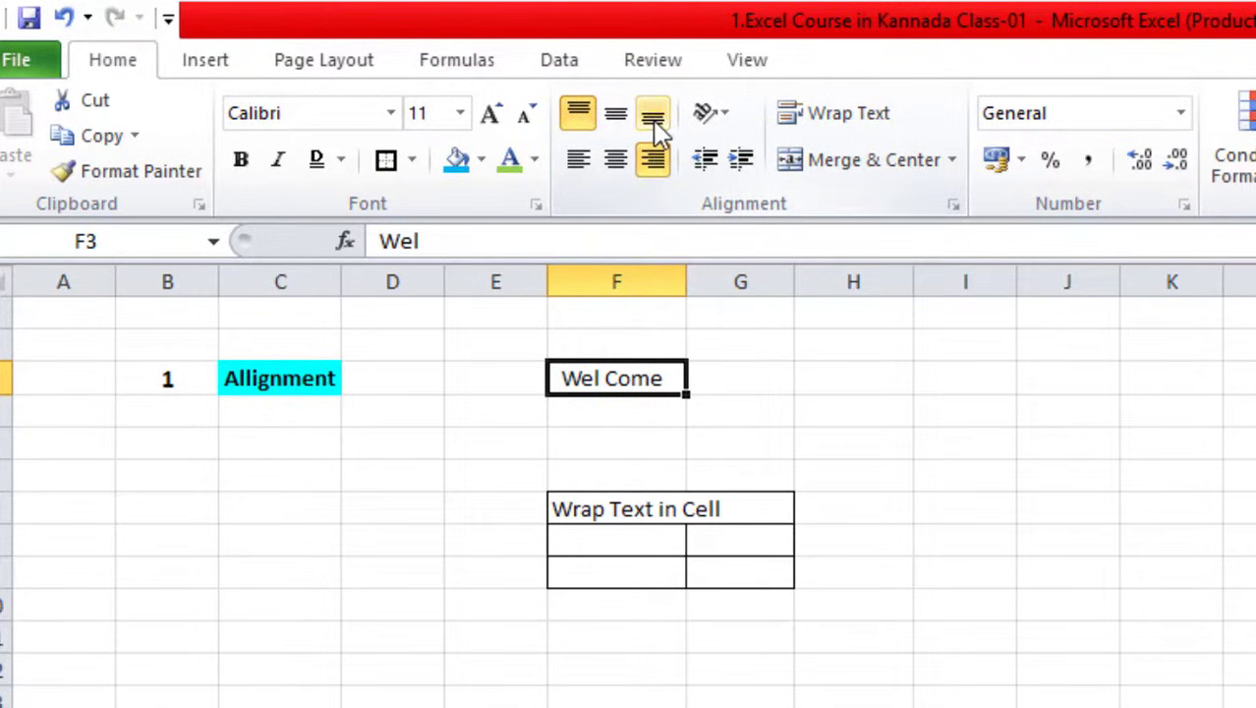
click(654, 119)
click(616, 159)
click(617, 114)
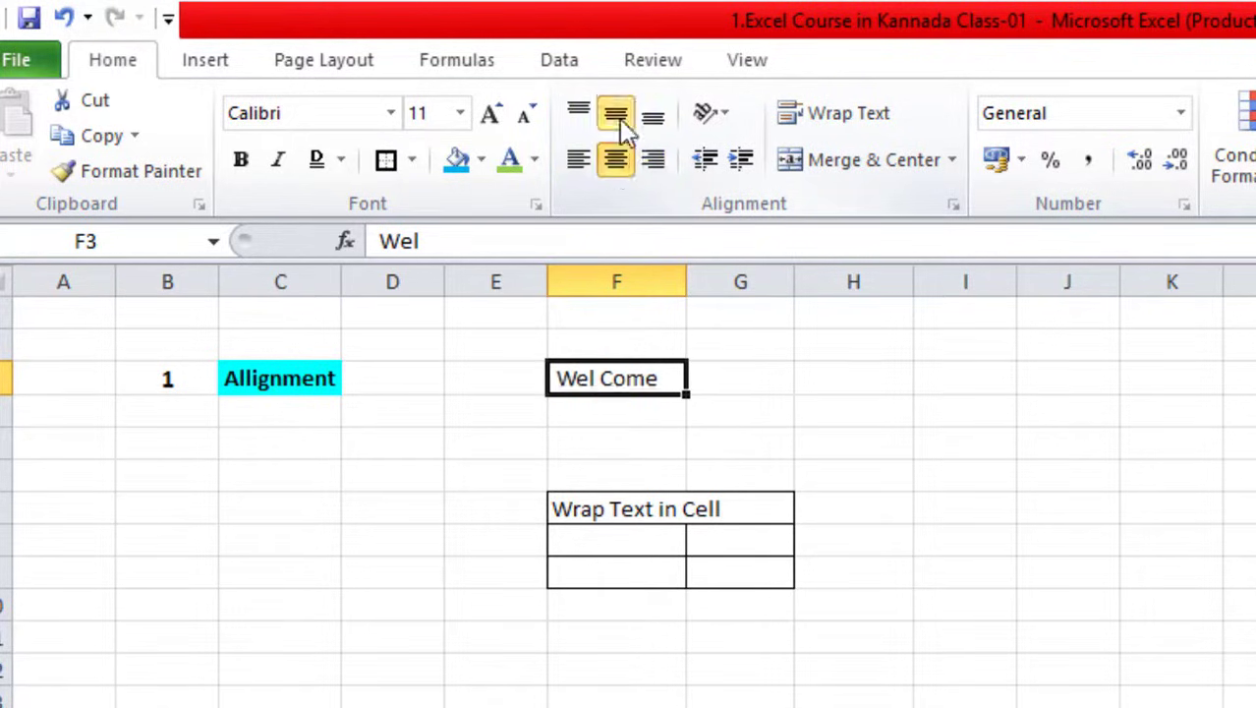
click(947, 369)
Rotate the Wel Come text in F3 to an orientation of 15 degrees through the Format Cells alignment settings
click(621, 346)
click(617, 379)
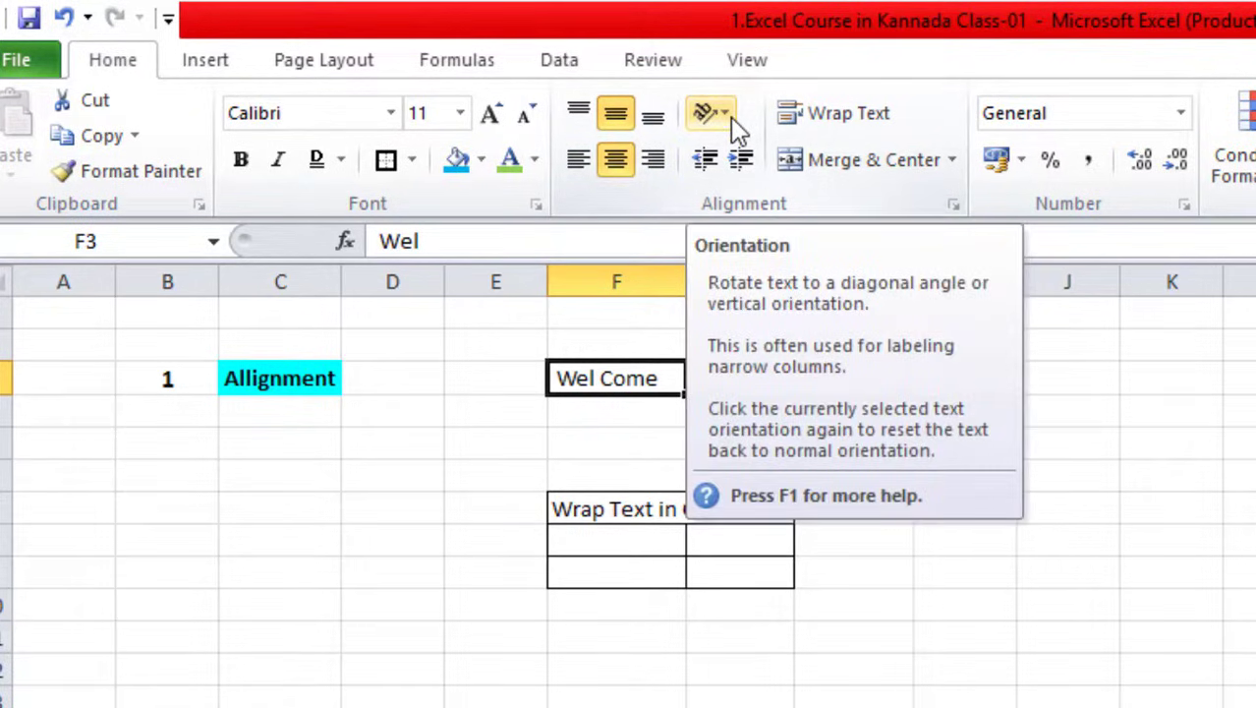
click(730, 116)
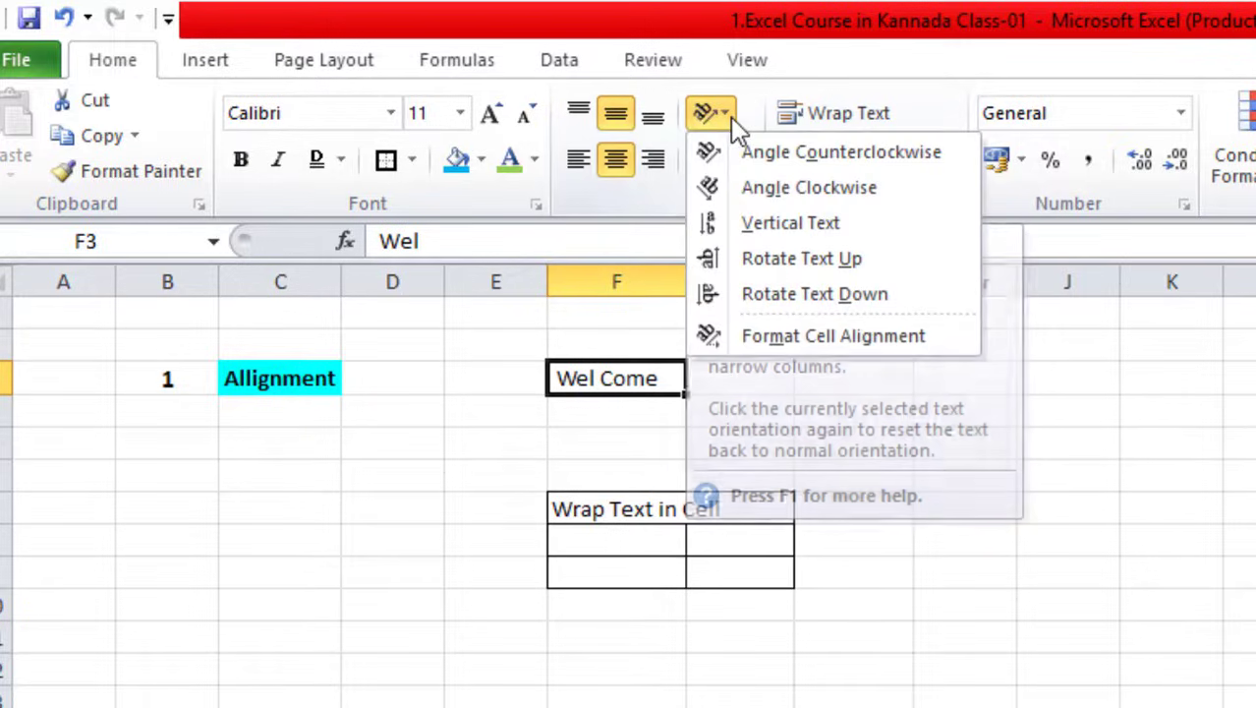
click(810, 340)
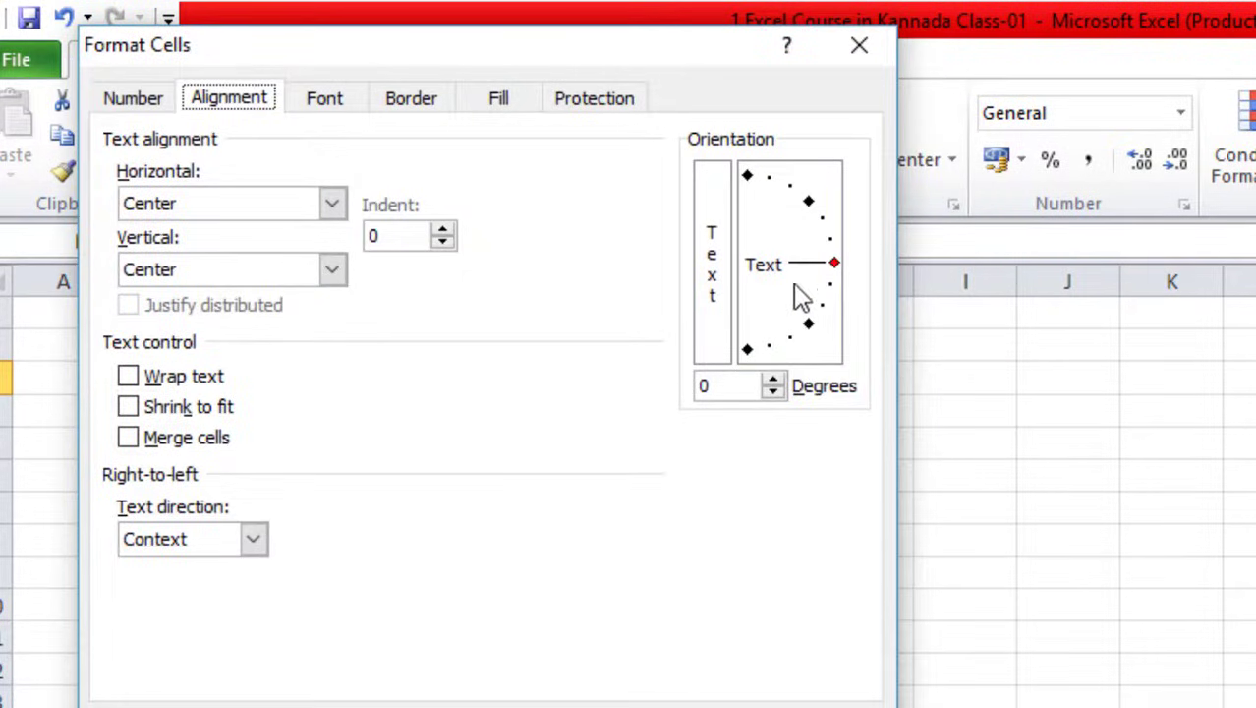
click(830, 240)
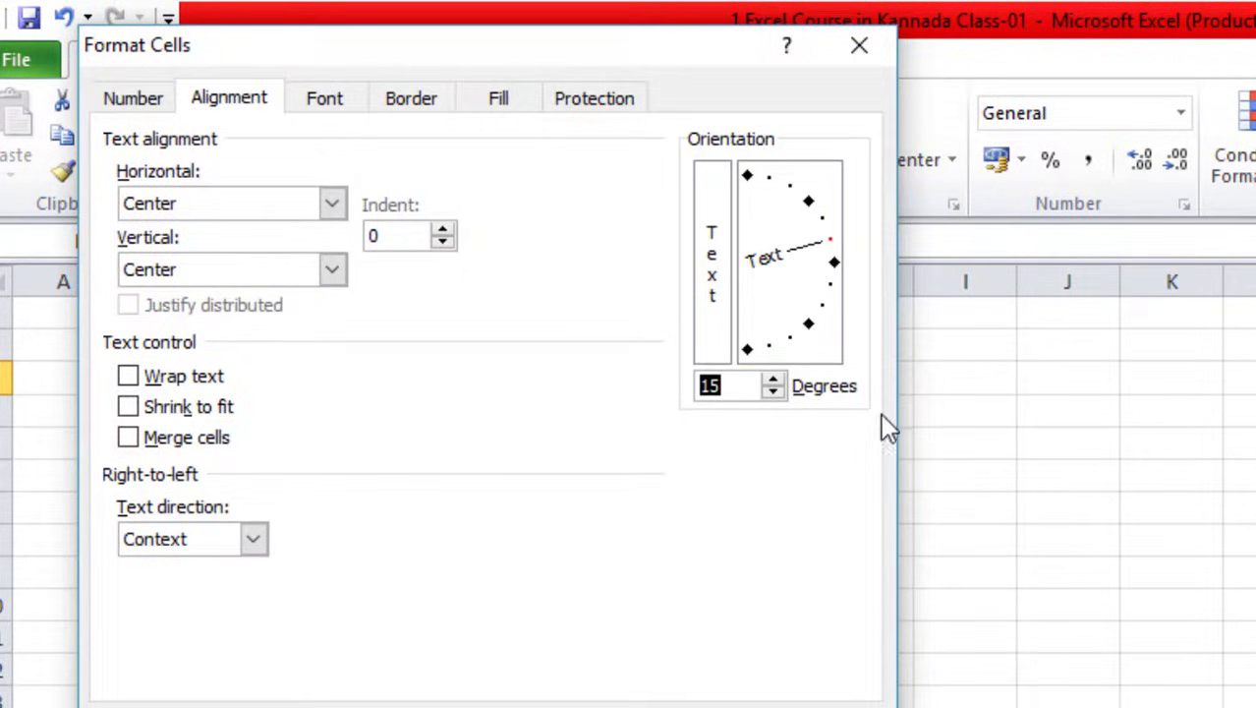
key(Return)
click(1169, 570)
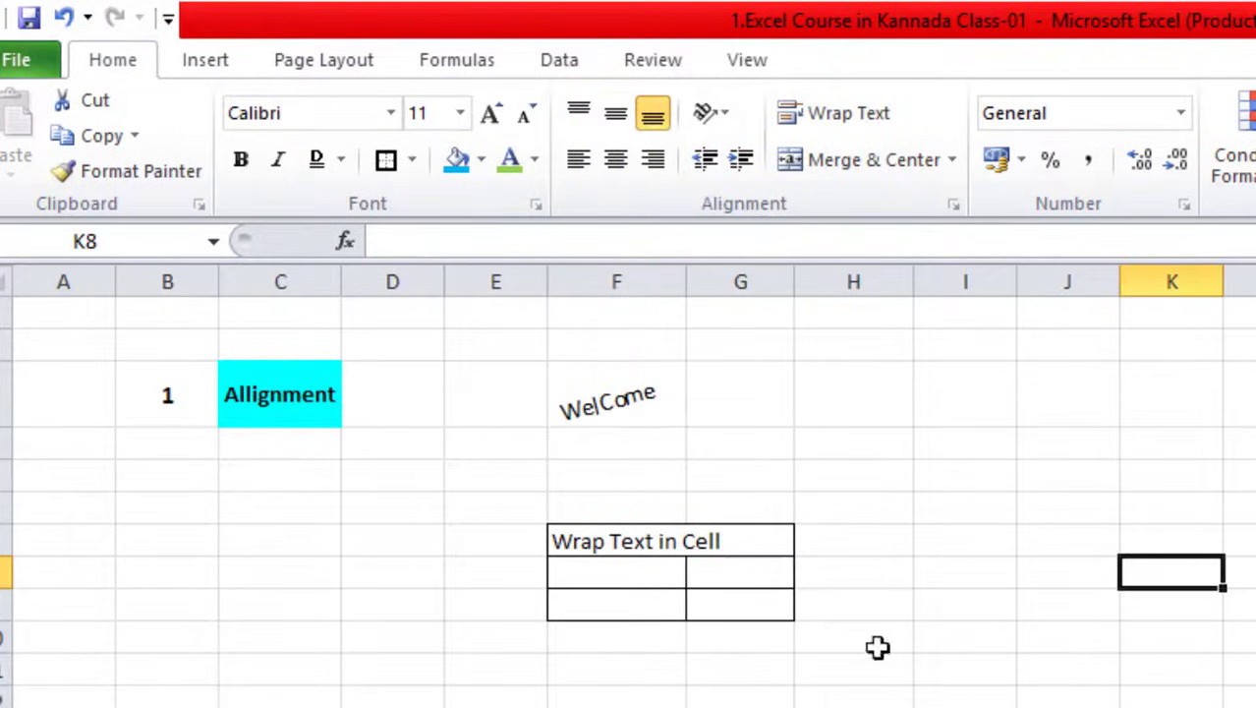
Change the Wel Come text in F3 to the Vertical Text orientation and open the cell for editing
click(621, 415)
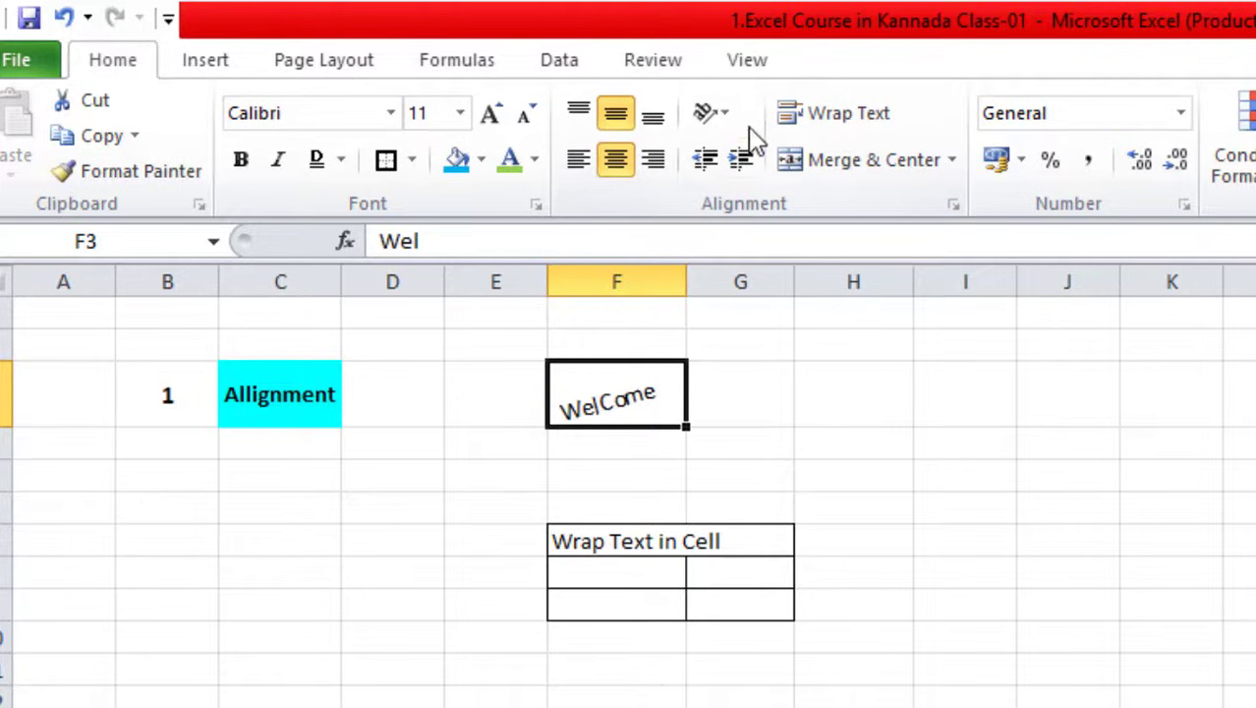
click(710, 113)
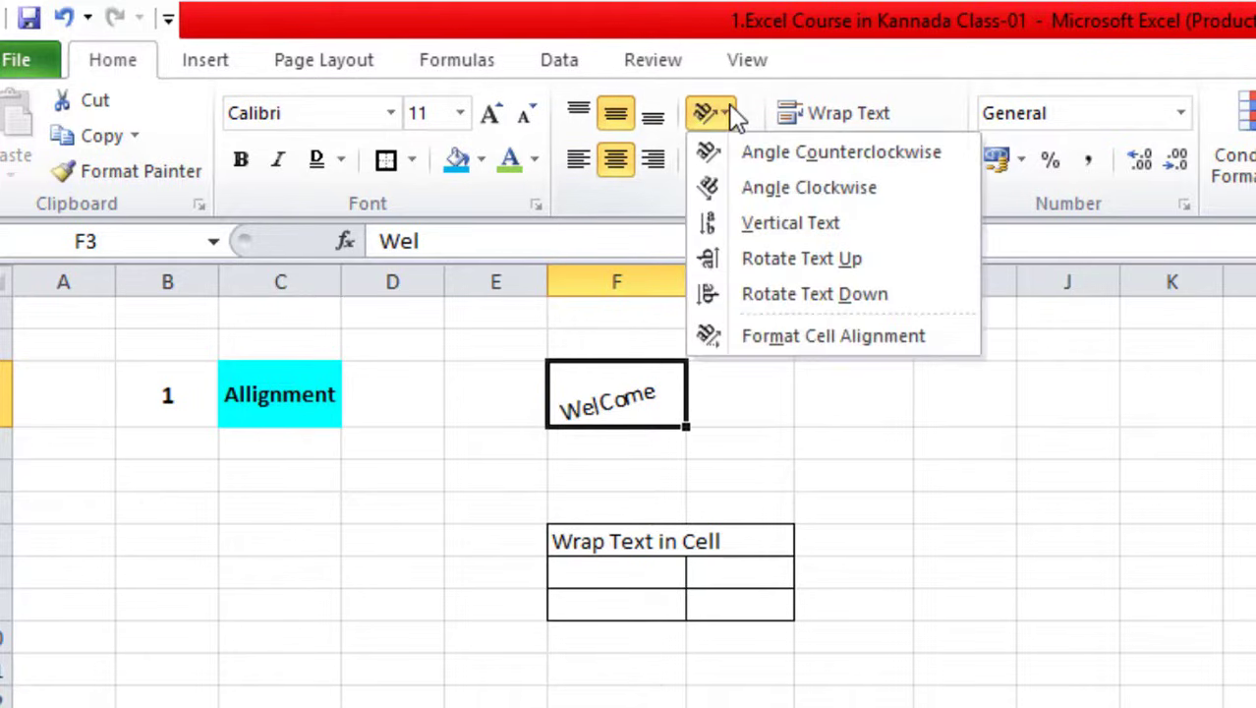
click(790, 222)
click(1041, 550)
click(651, 488)
double_click(655, 489)
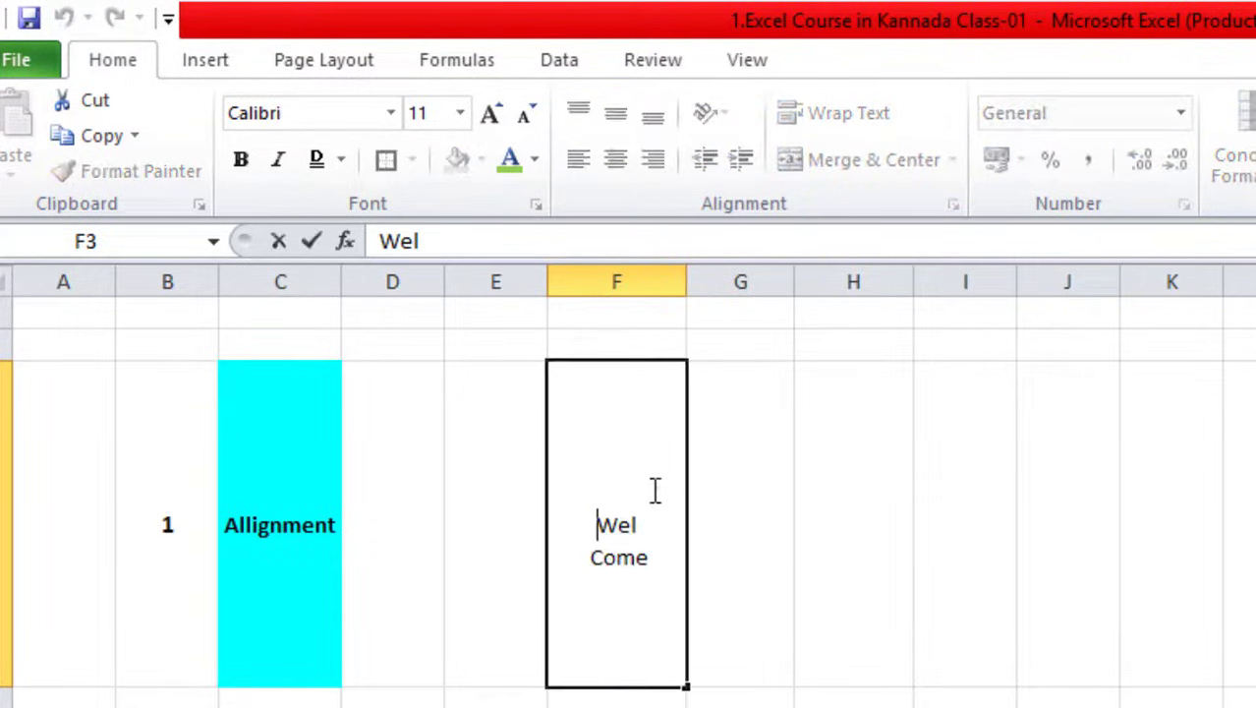
click(1057, 628)
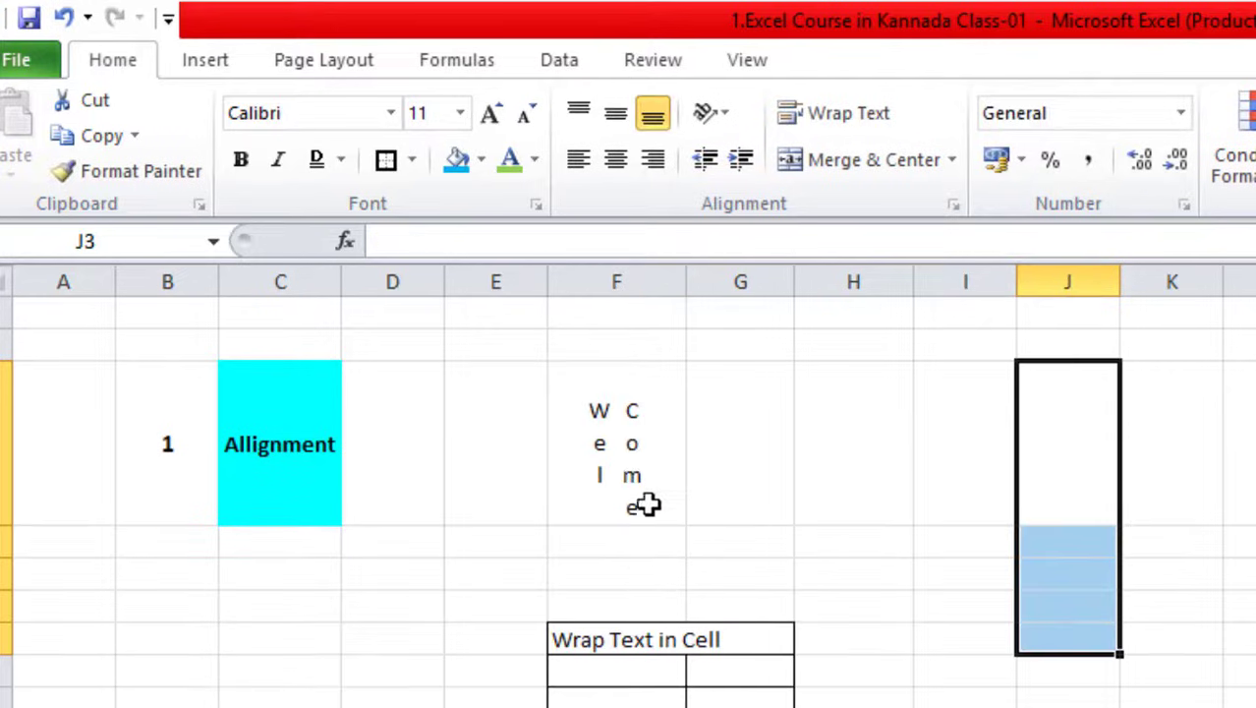
click(875, 471)
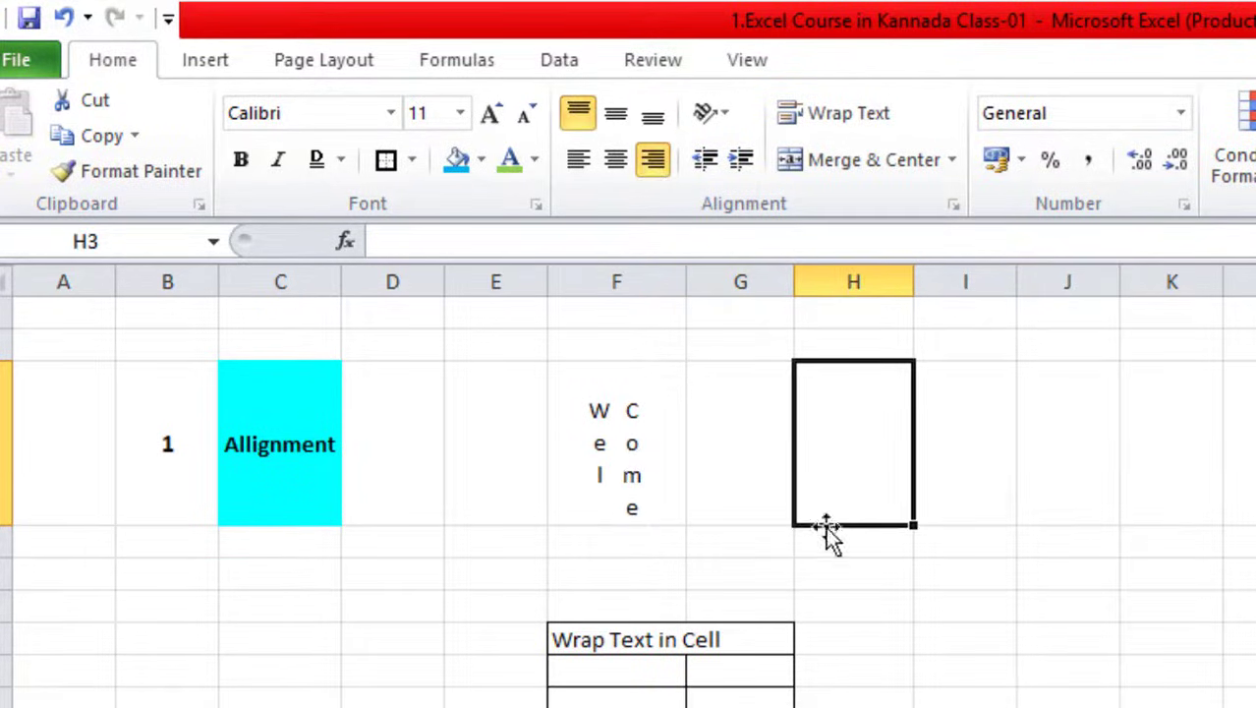
Reset the orientation of the Wel Come text in F3 to horizontal at 0 degrees
click(653, 410)
click(711, 116)
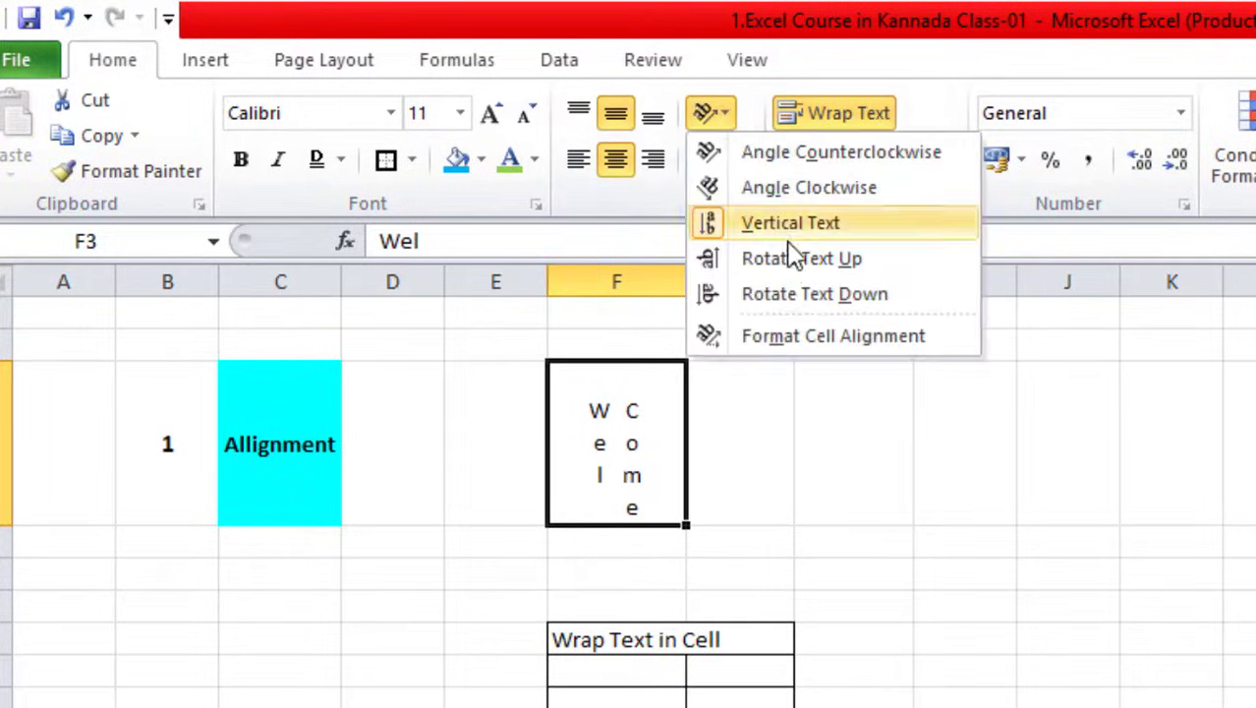
click(788, 338)
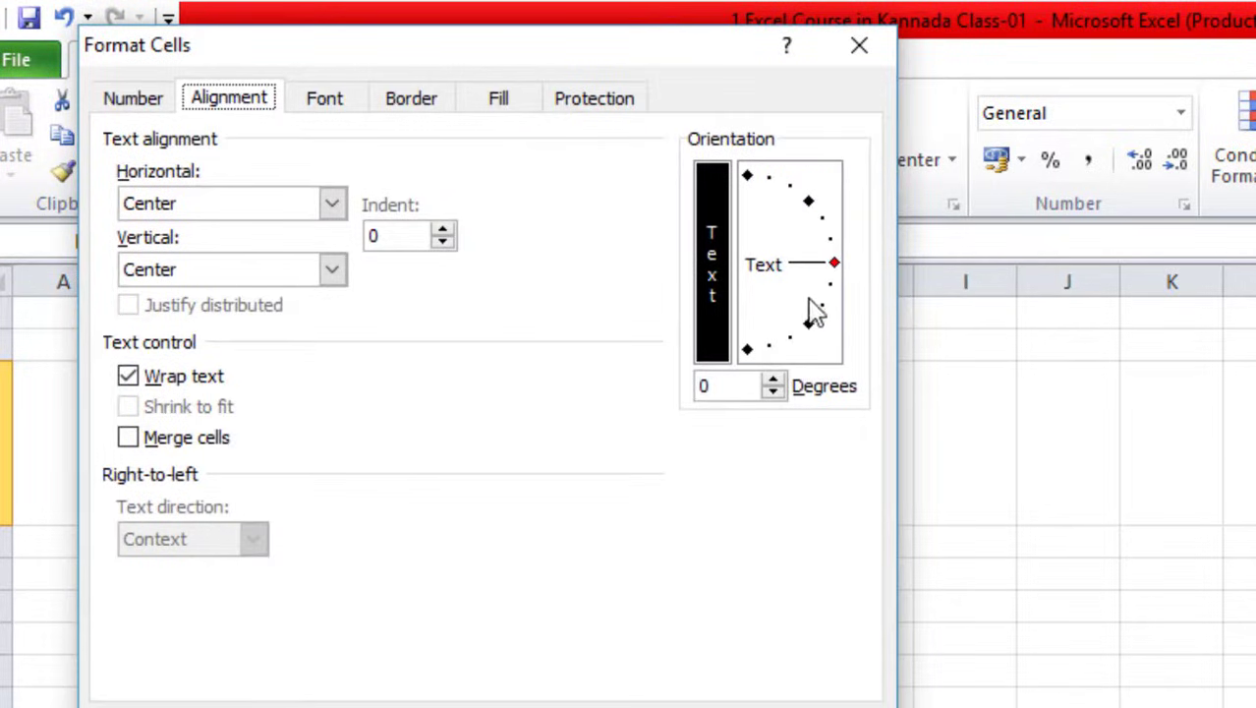
click(832, 264)
click(710, 701)
click(1061, 565)
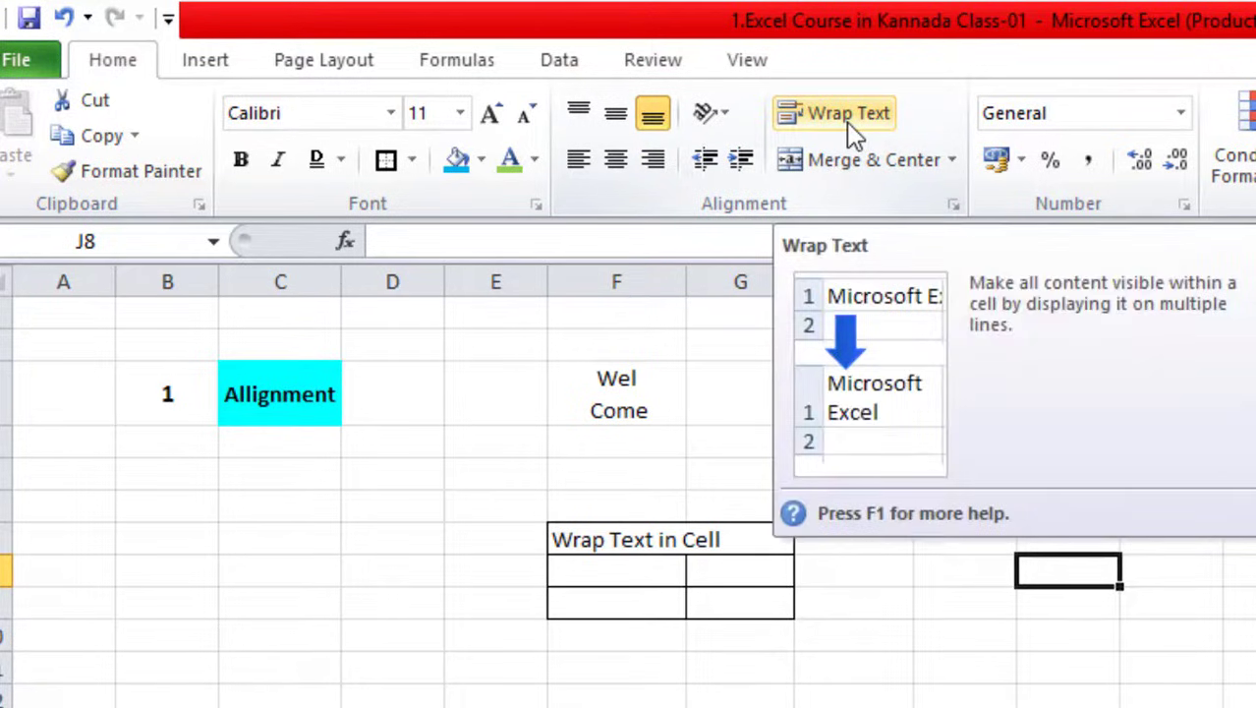
Apply Wrap Text to cell F7 so that "Wrap Text in Cell" fits within its column
click(636, 542)
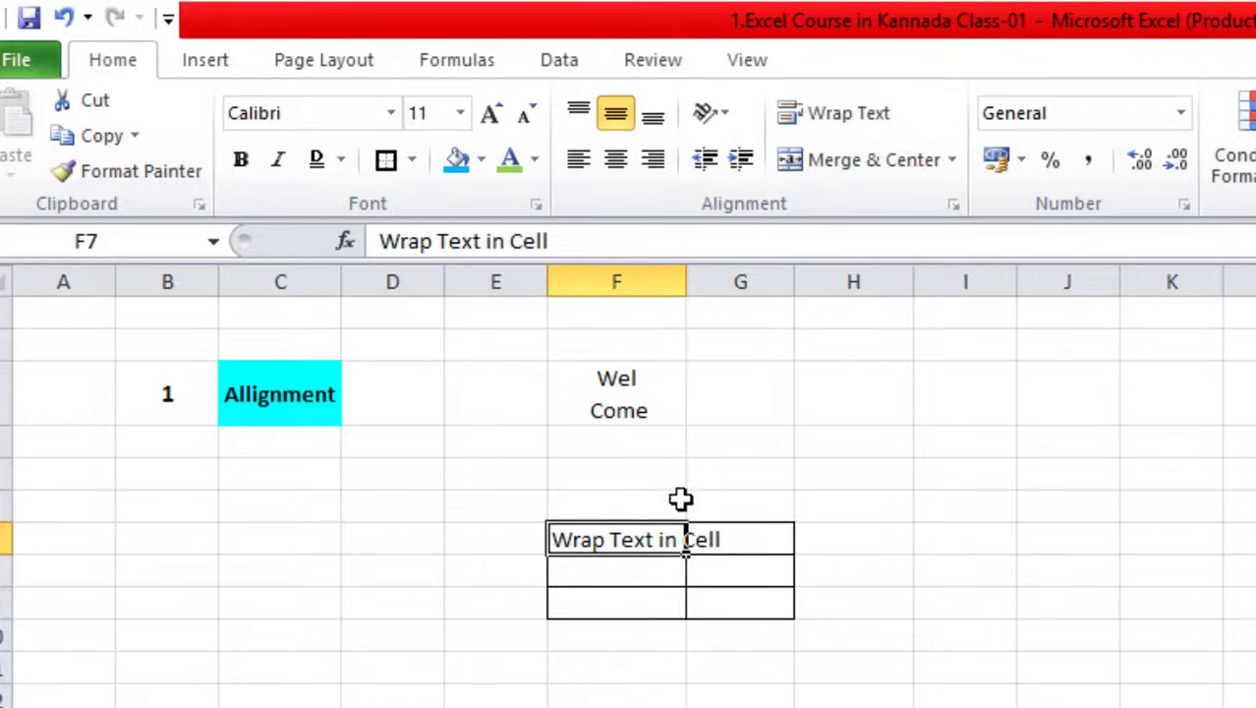
click(723, 679)
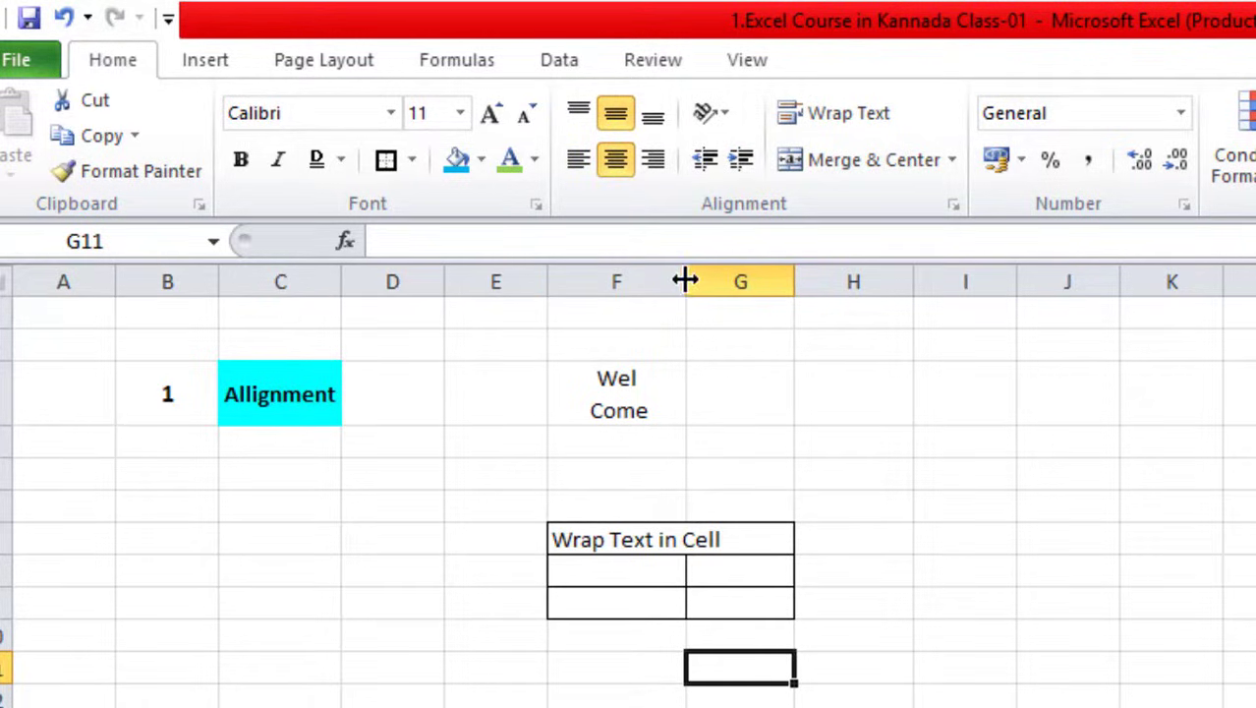
click(622, 538)
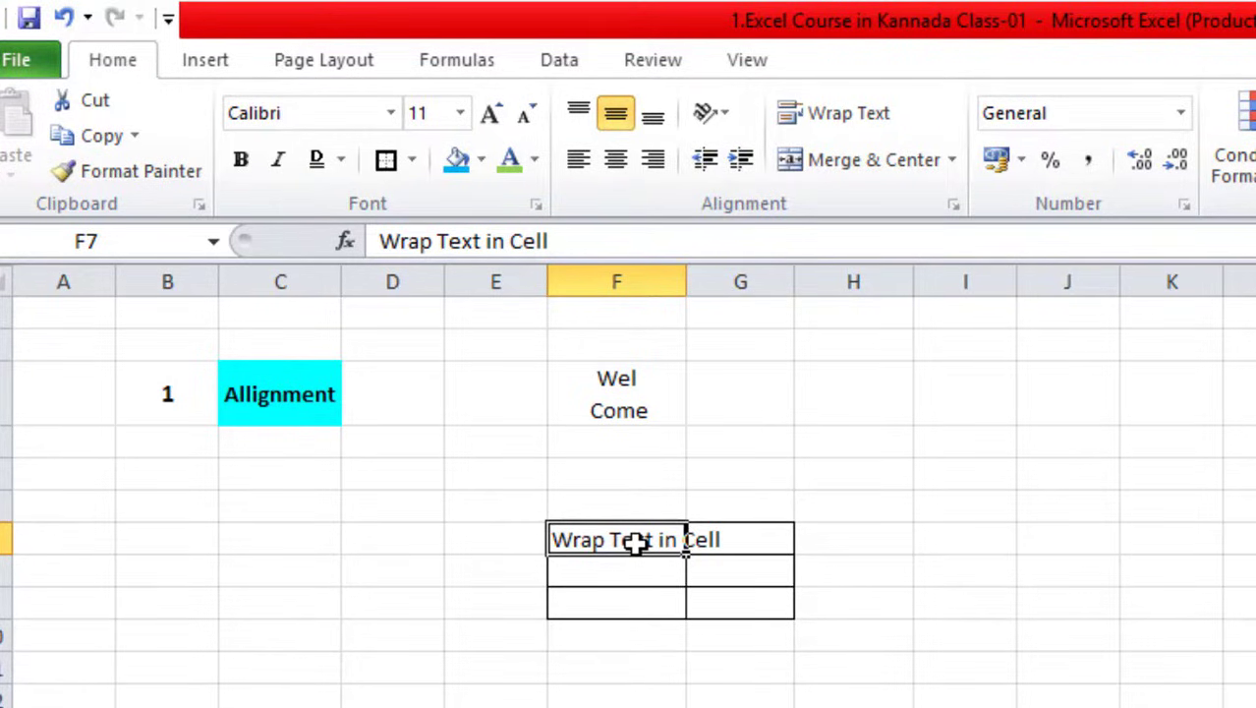
click(838, 116)
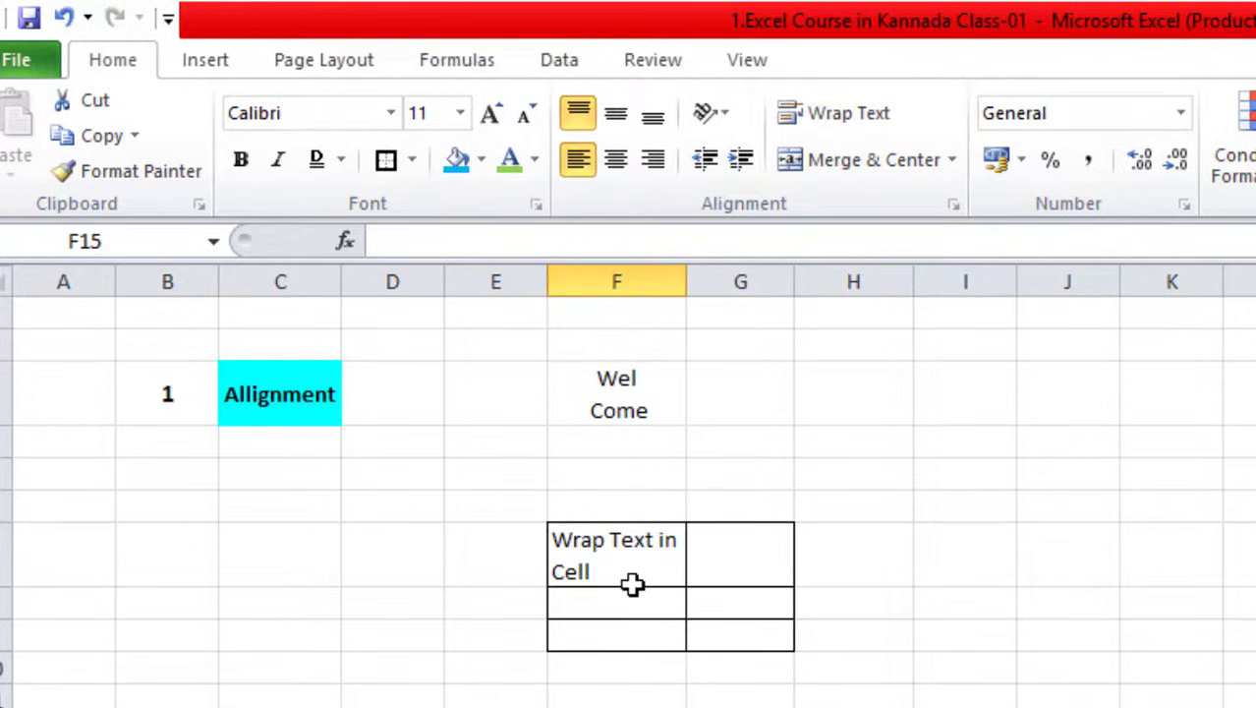
click(670, 571)
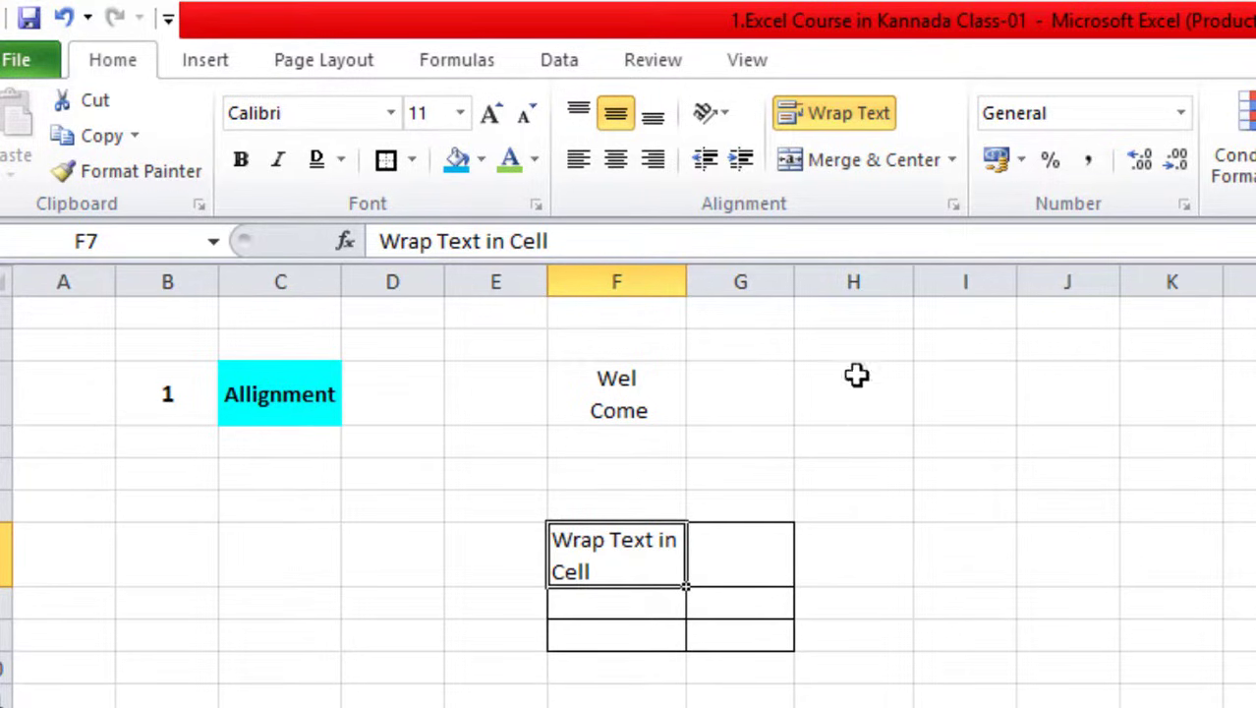
click(1027, 668)
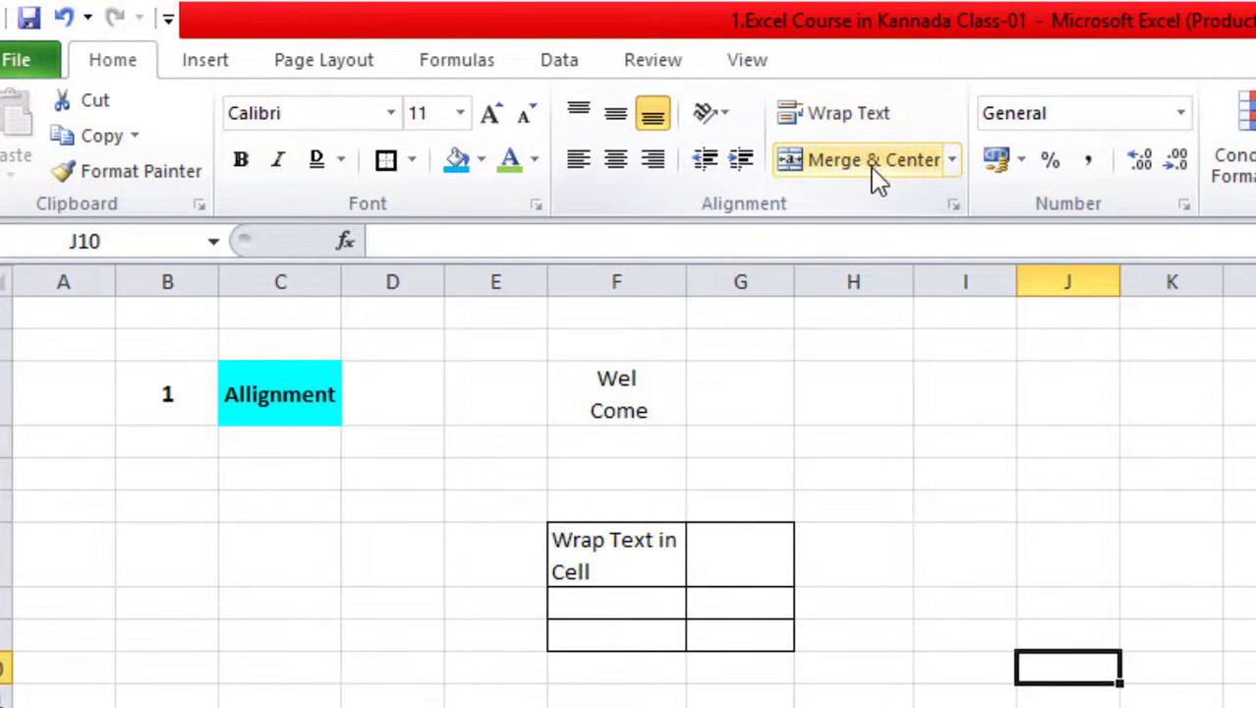
Merge and center the bordered range F7:G9 containing "Wrap Text in Cell"
click(853, 706)
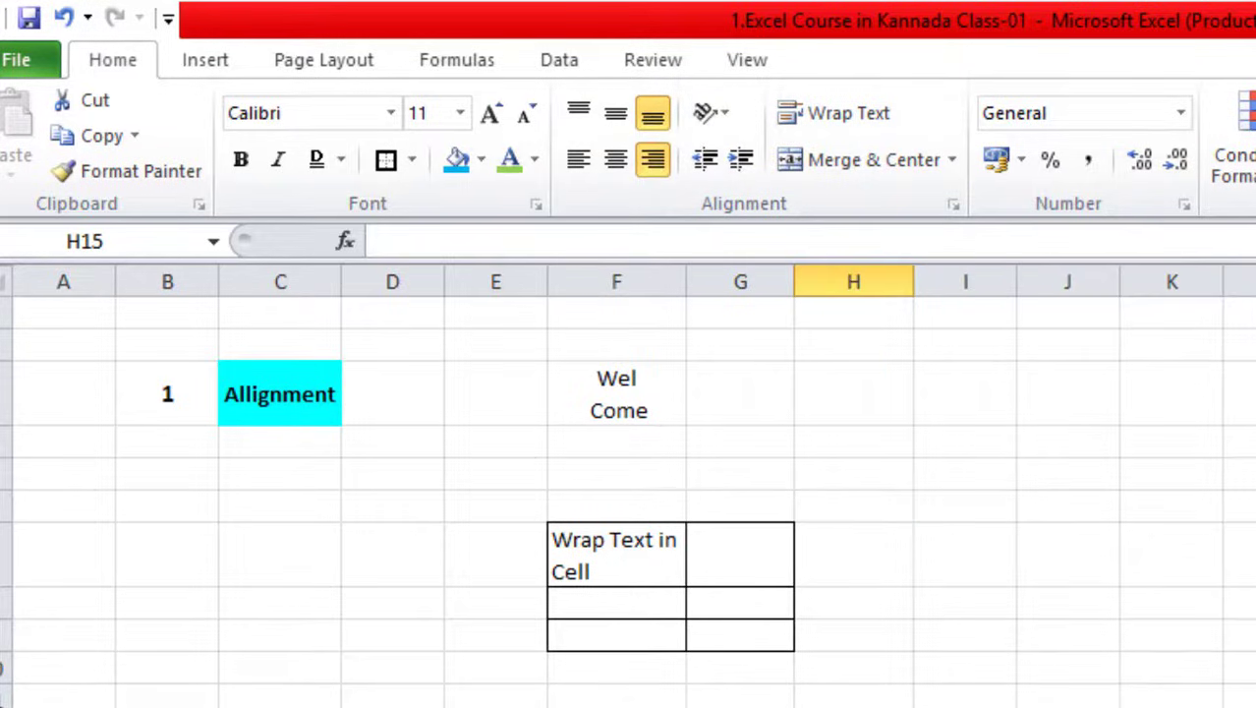
drag(619, 559, 757, 622)
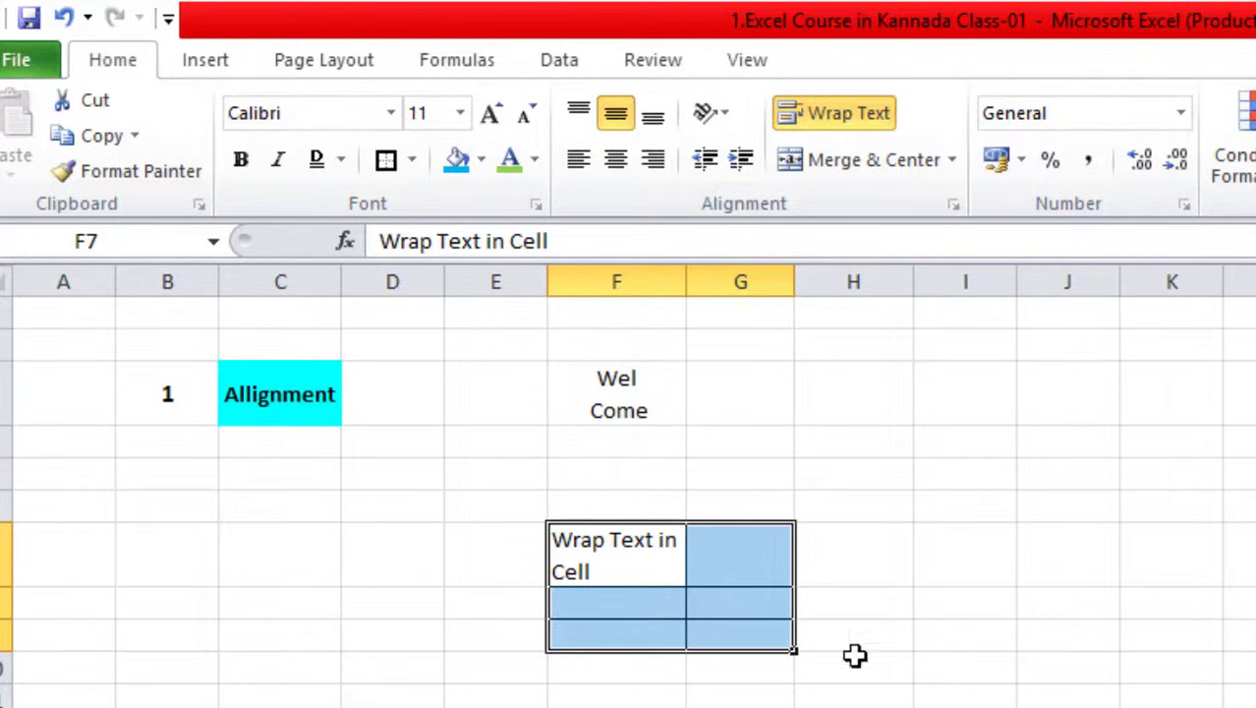
click(874, 163)
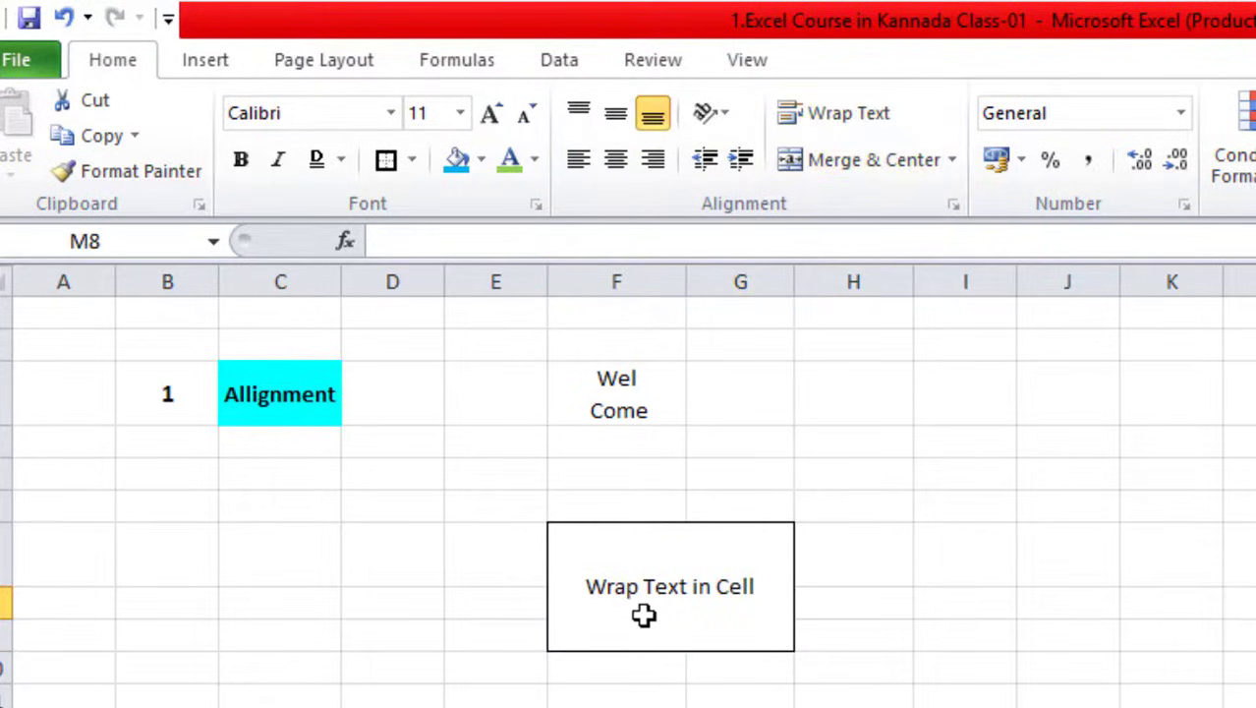
Try left and right horizontal alignment on the merged "Wrap Text in Cell" cell and return it to center
click(631, 558)
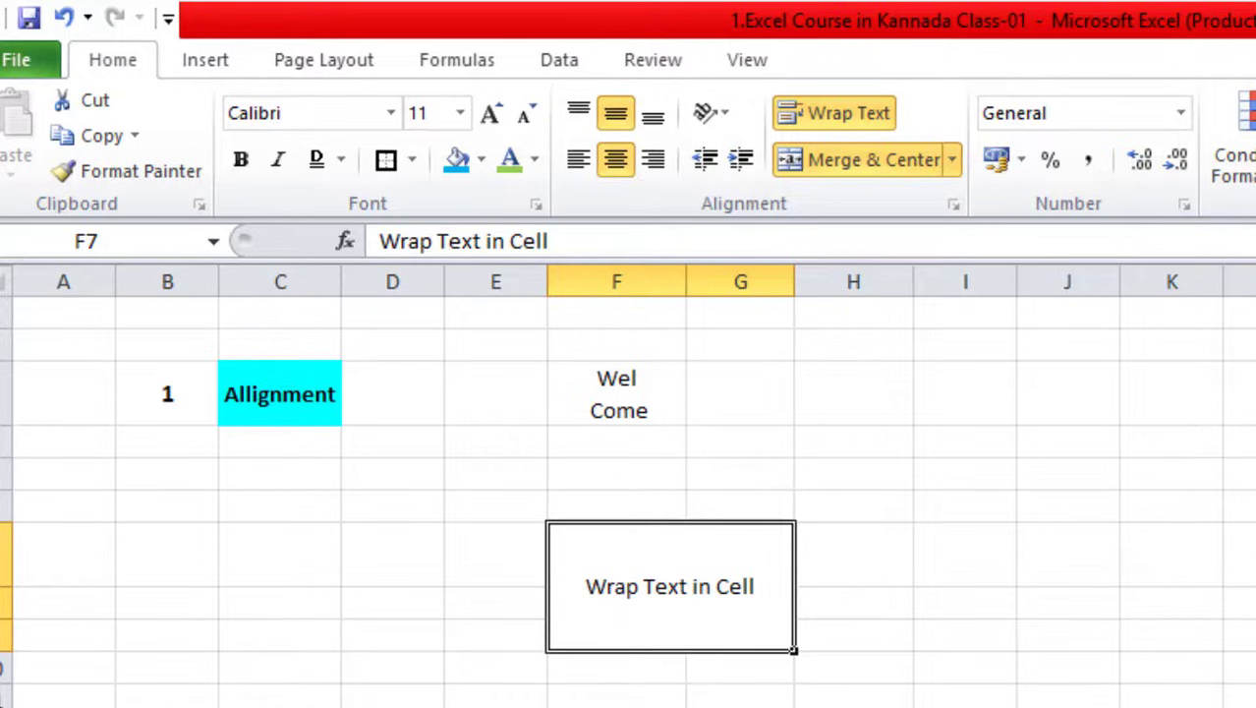
click(578, 160)
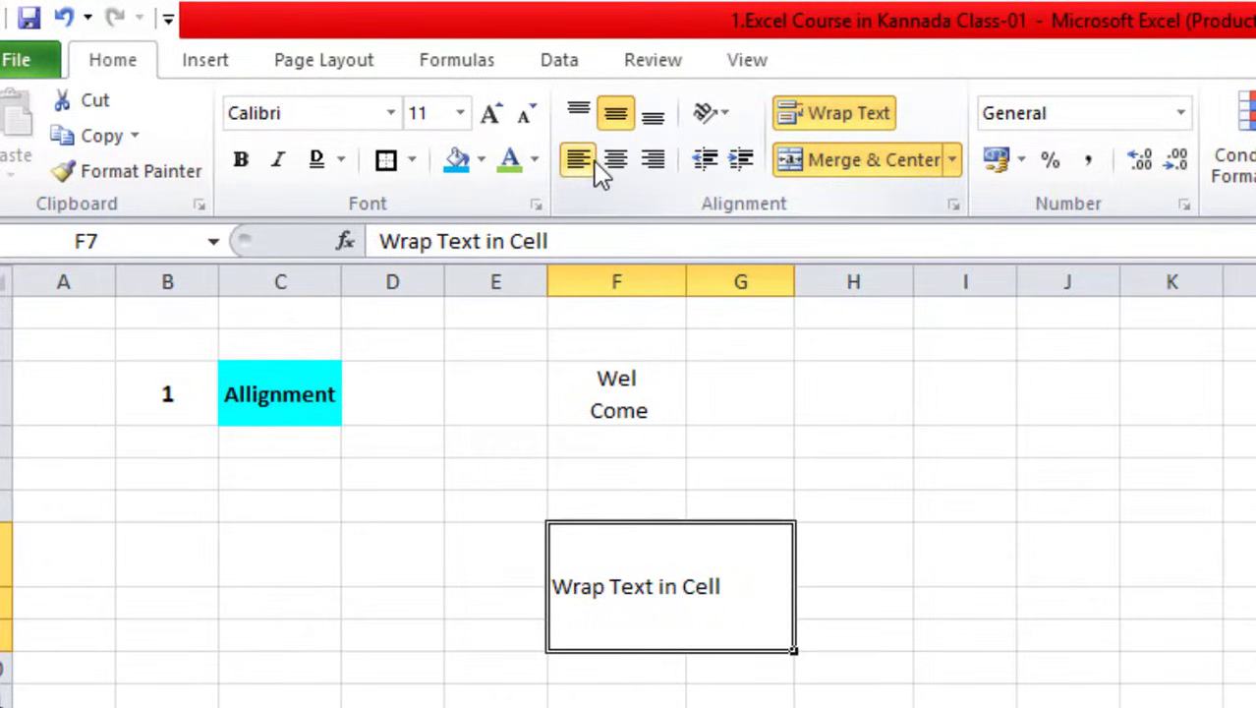
click(653, 160)
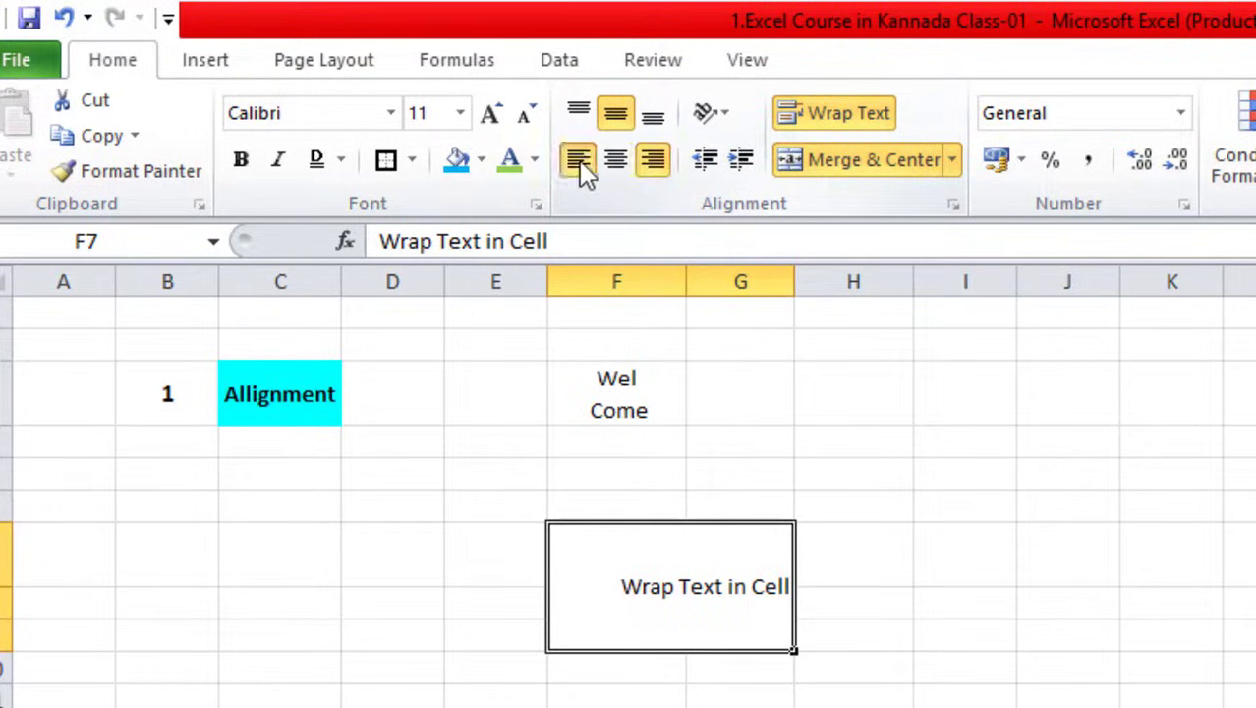
click(580, 163)
click(615, 161)
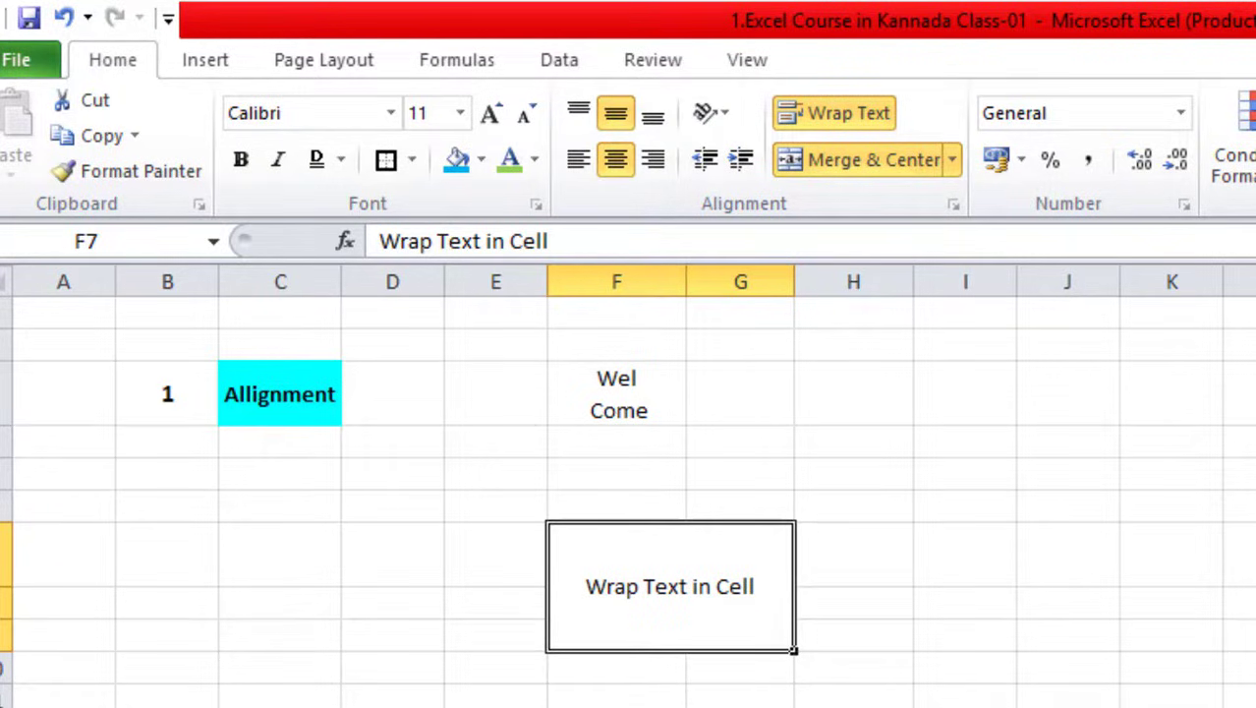
key(Return)
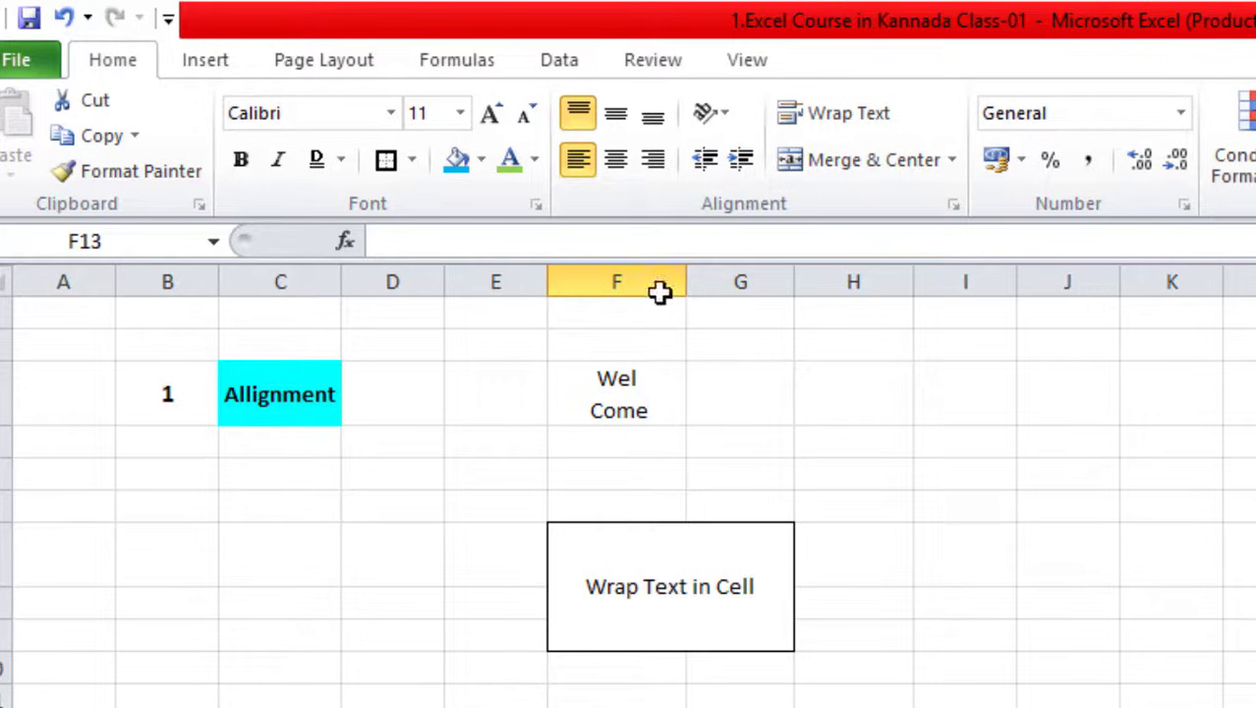
Increase the indent of the merged "Wrap Text in Cell" text repeatedly until it wraps onto three lines
click(701, 509)
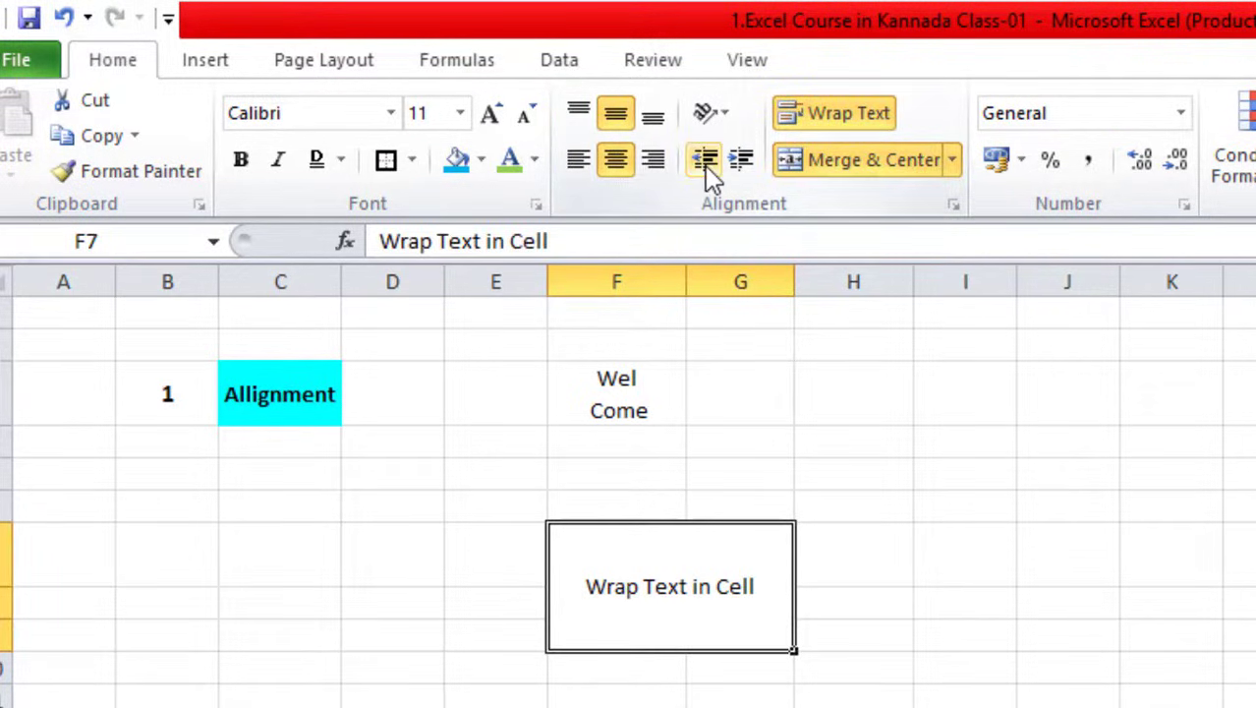
click(745, 162)
click(744, 162)
click(745, 162)
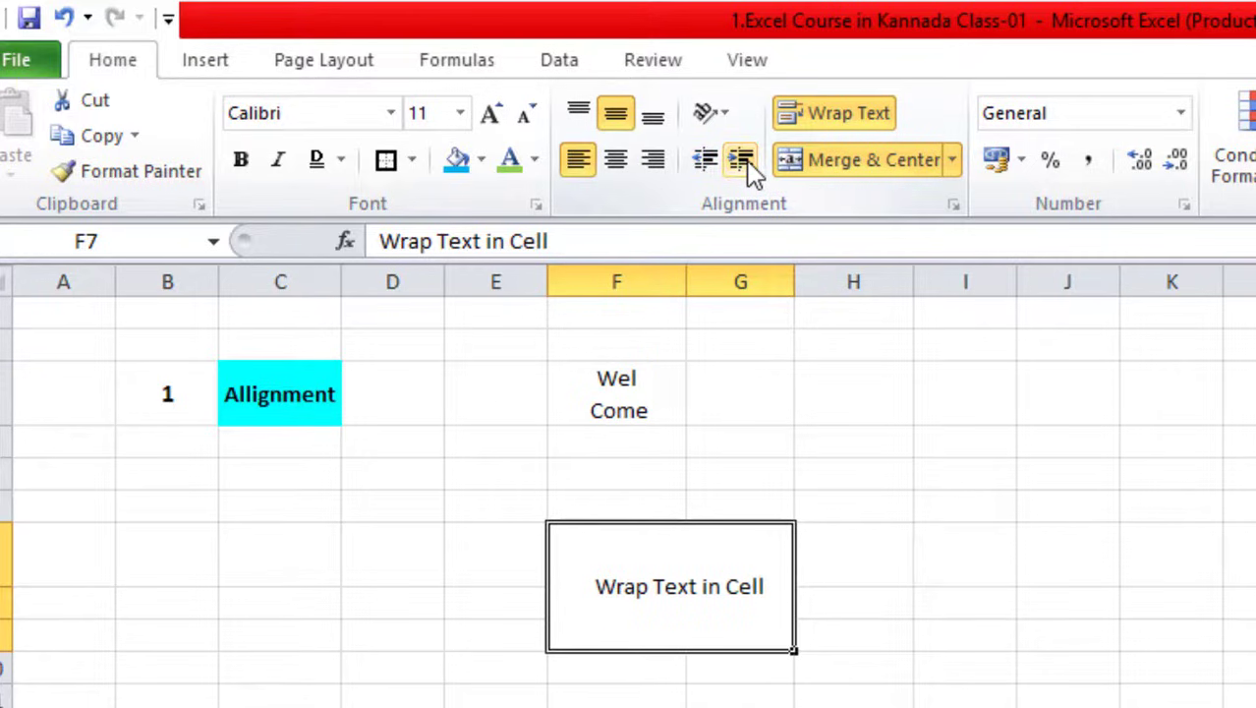
click(745, 162)
click(745, 162)
click(745, 162)
click(745, 162)
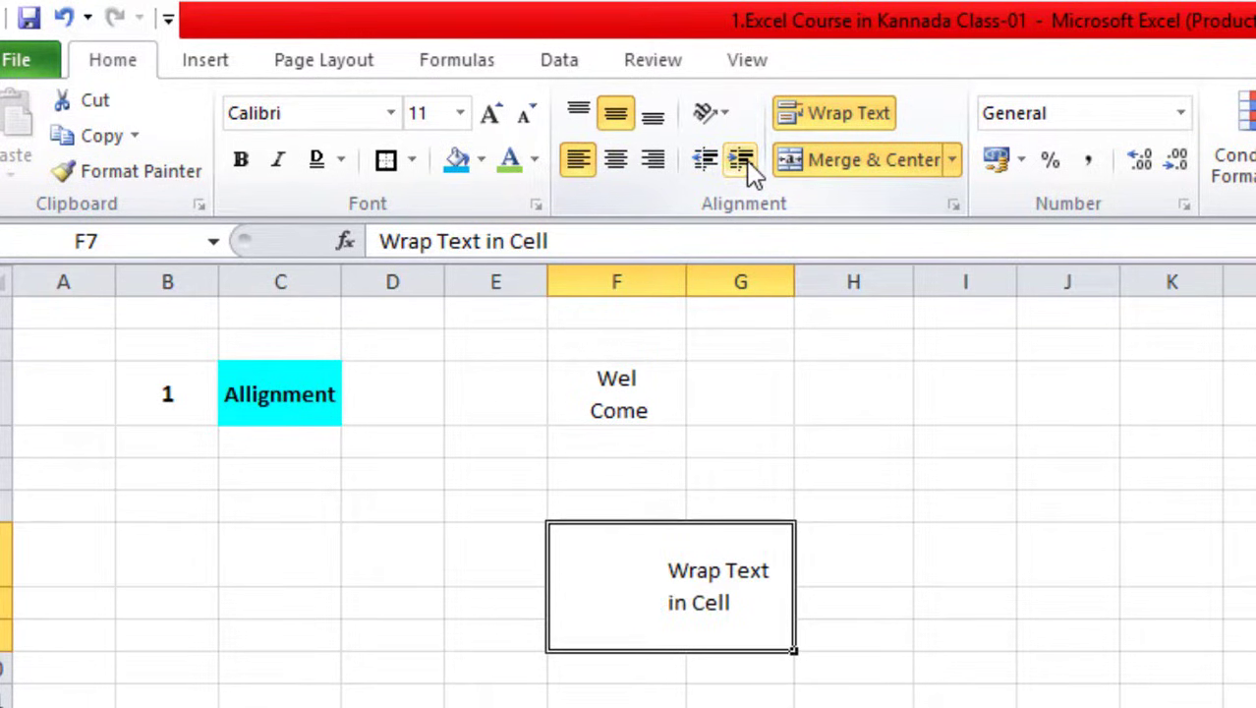
click(745, 162)
click(745, 162)
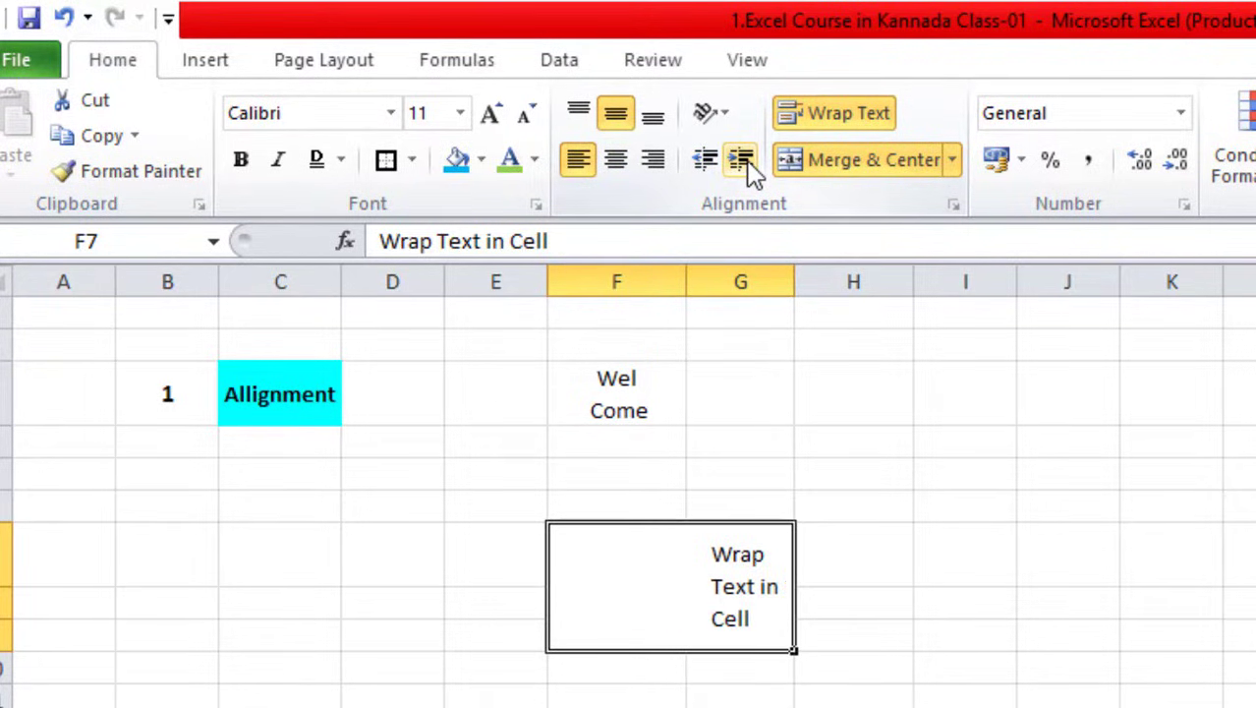
Decrease the indent of the merged cell's text until it fits on one line, and center it horizontally
click(707, 161)
click(706, 160)
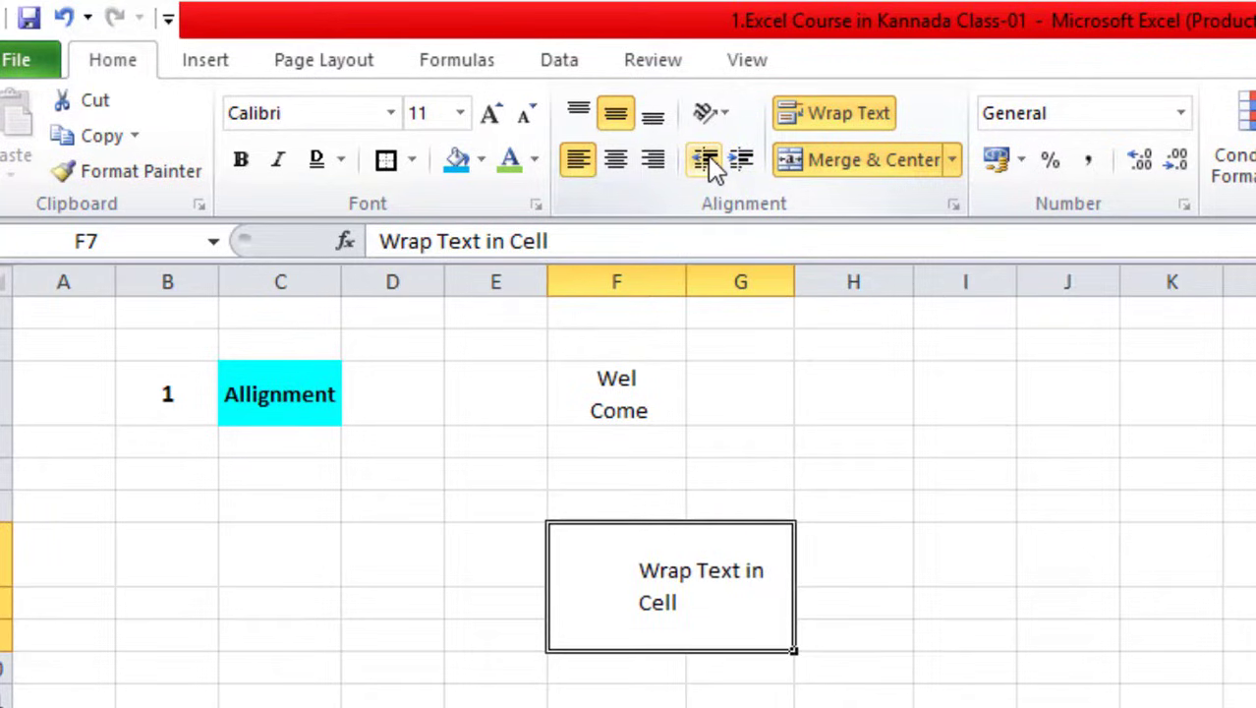
click(707, 160)
click(707, 160)
click(706, 160)
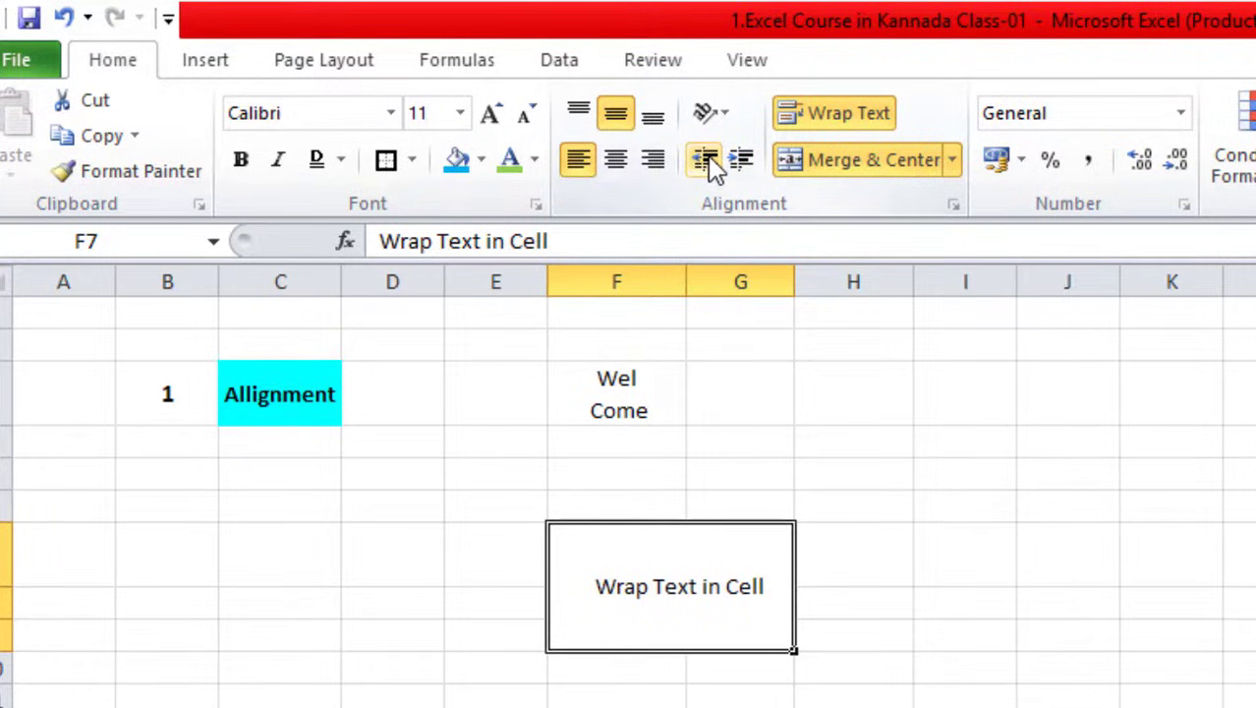
click(615, 159)
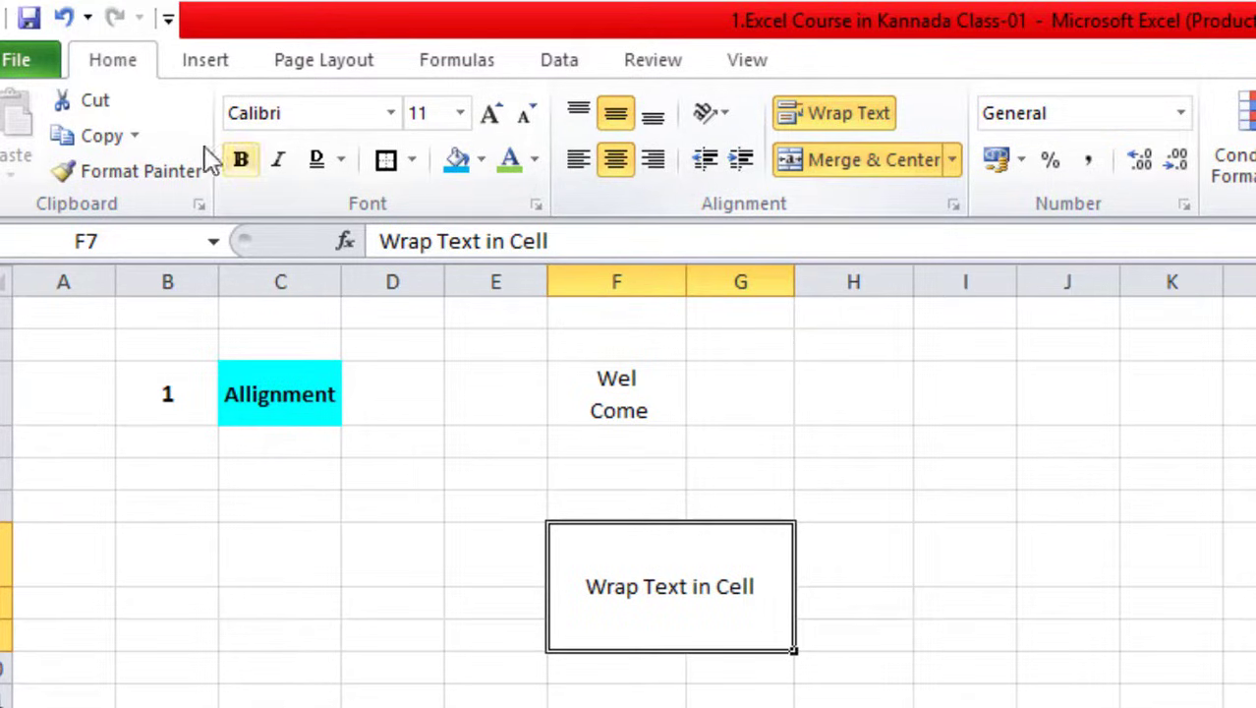
click(881, 547)
click(1129, 605)
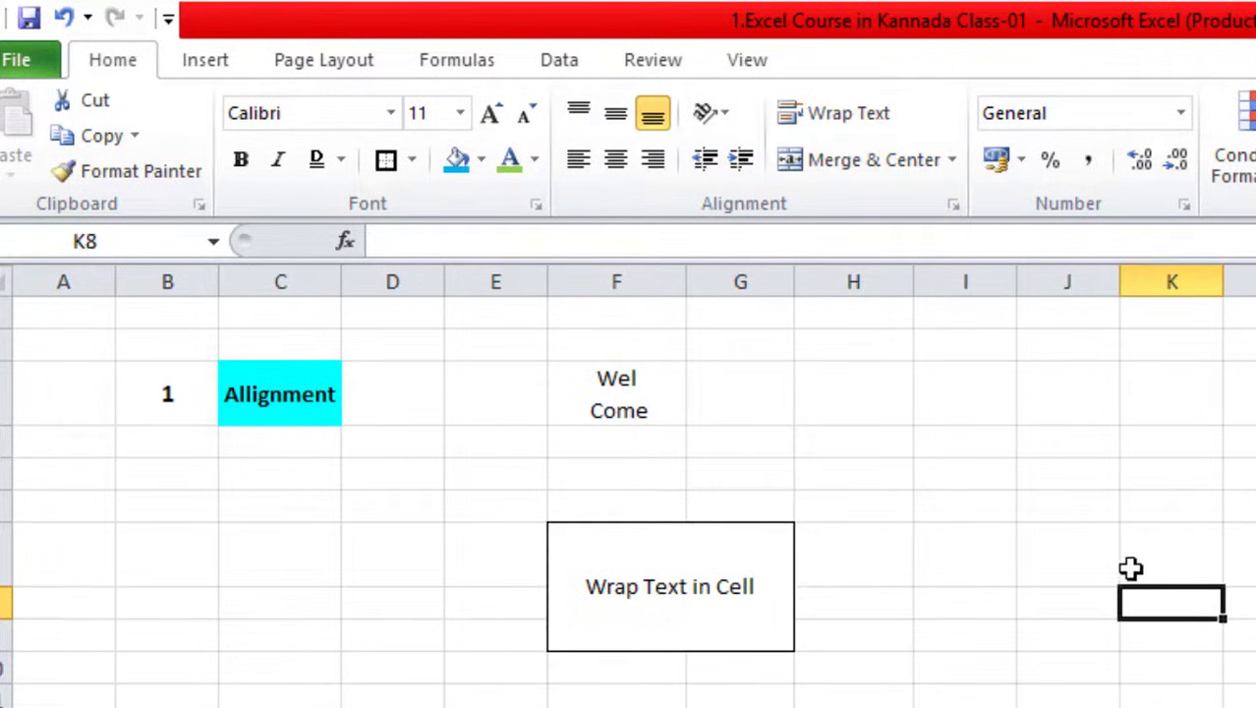
click(1130, 567)
click(1000, 547)
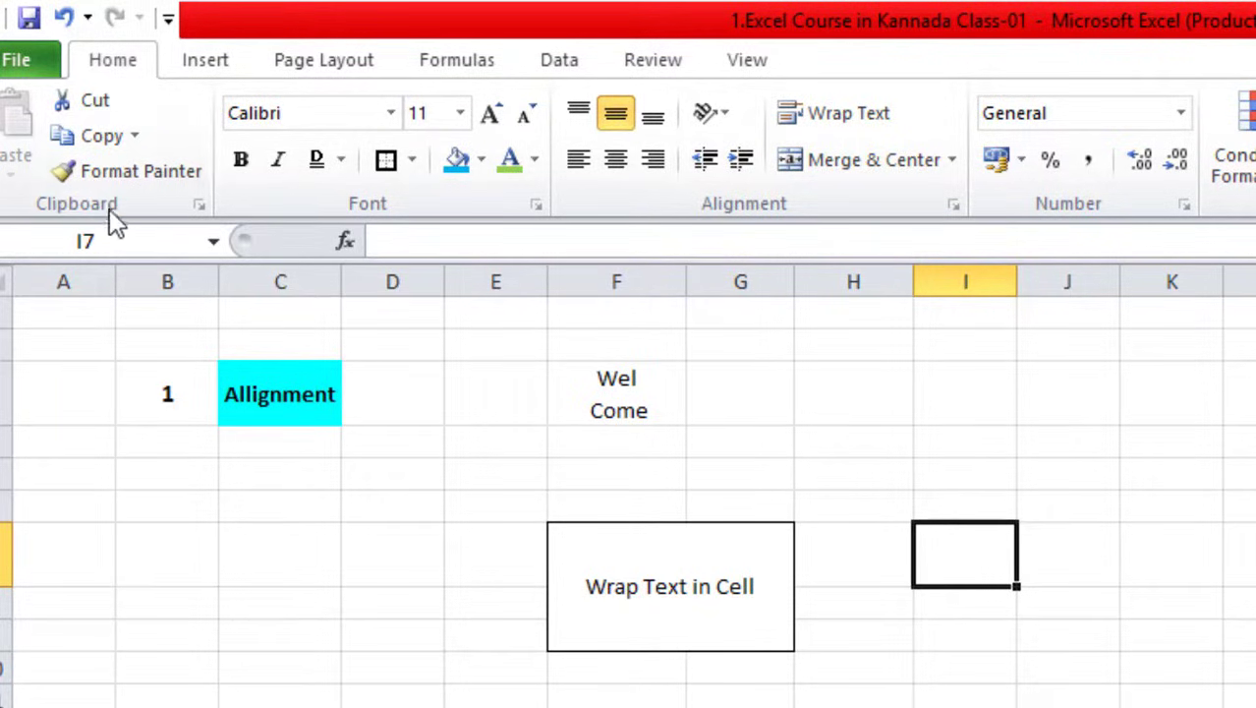
click(973, 467)
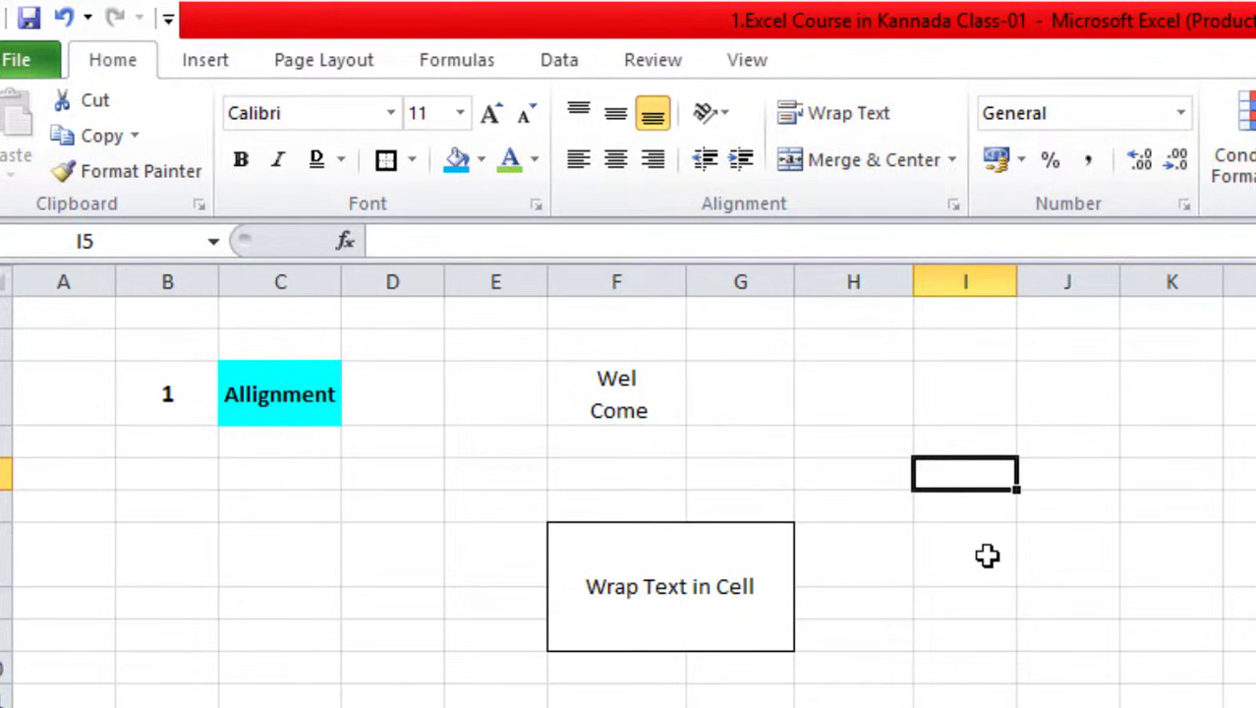